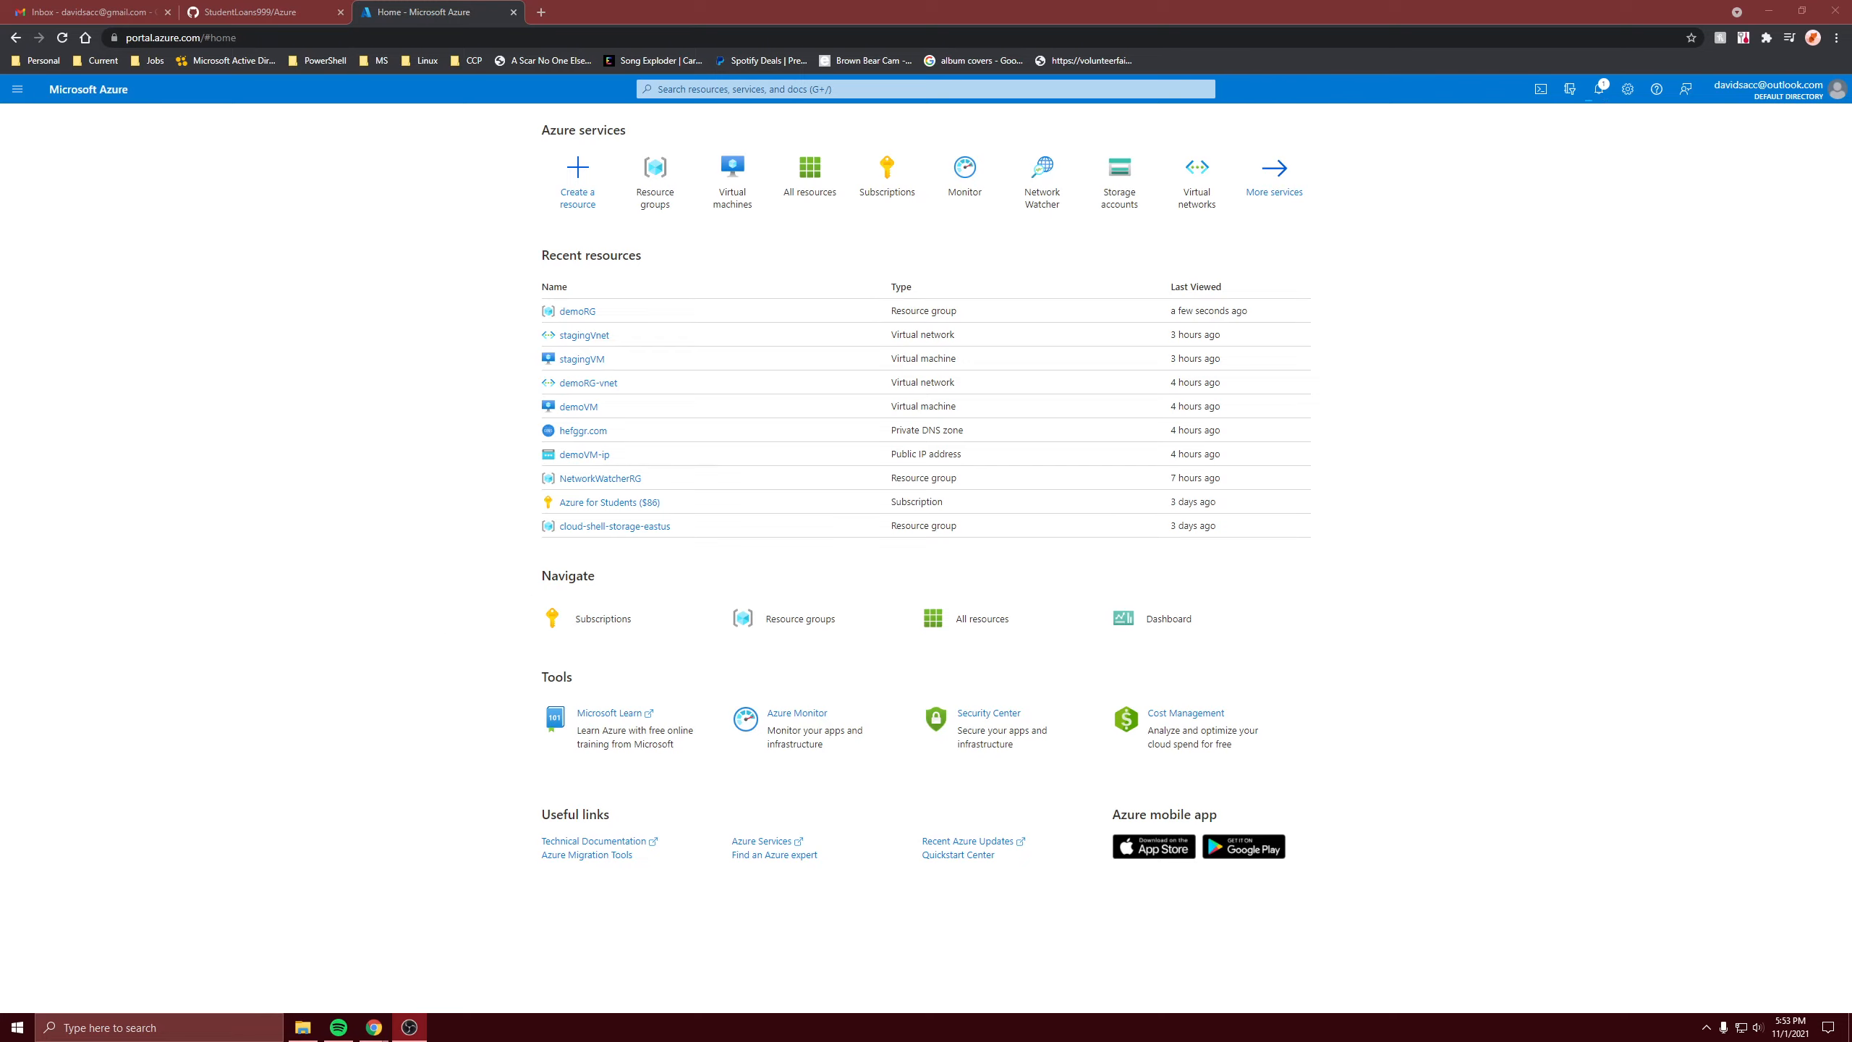
{"action": "triple_click", "coordinate": [1554, 635]}
{"action": "left_click", "coordinate": [1565, 654]}
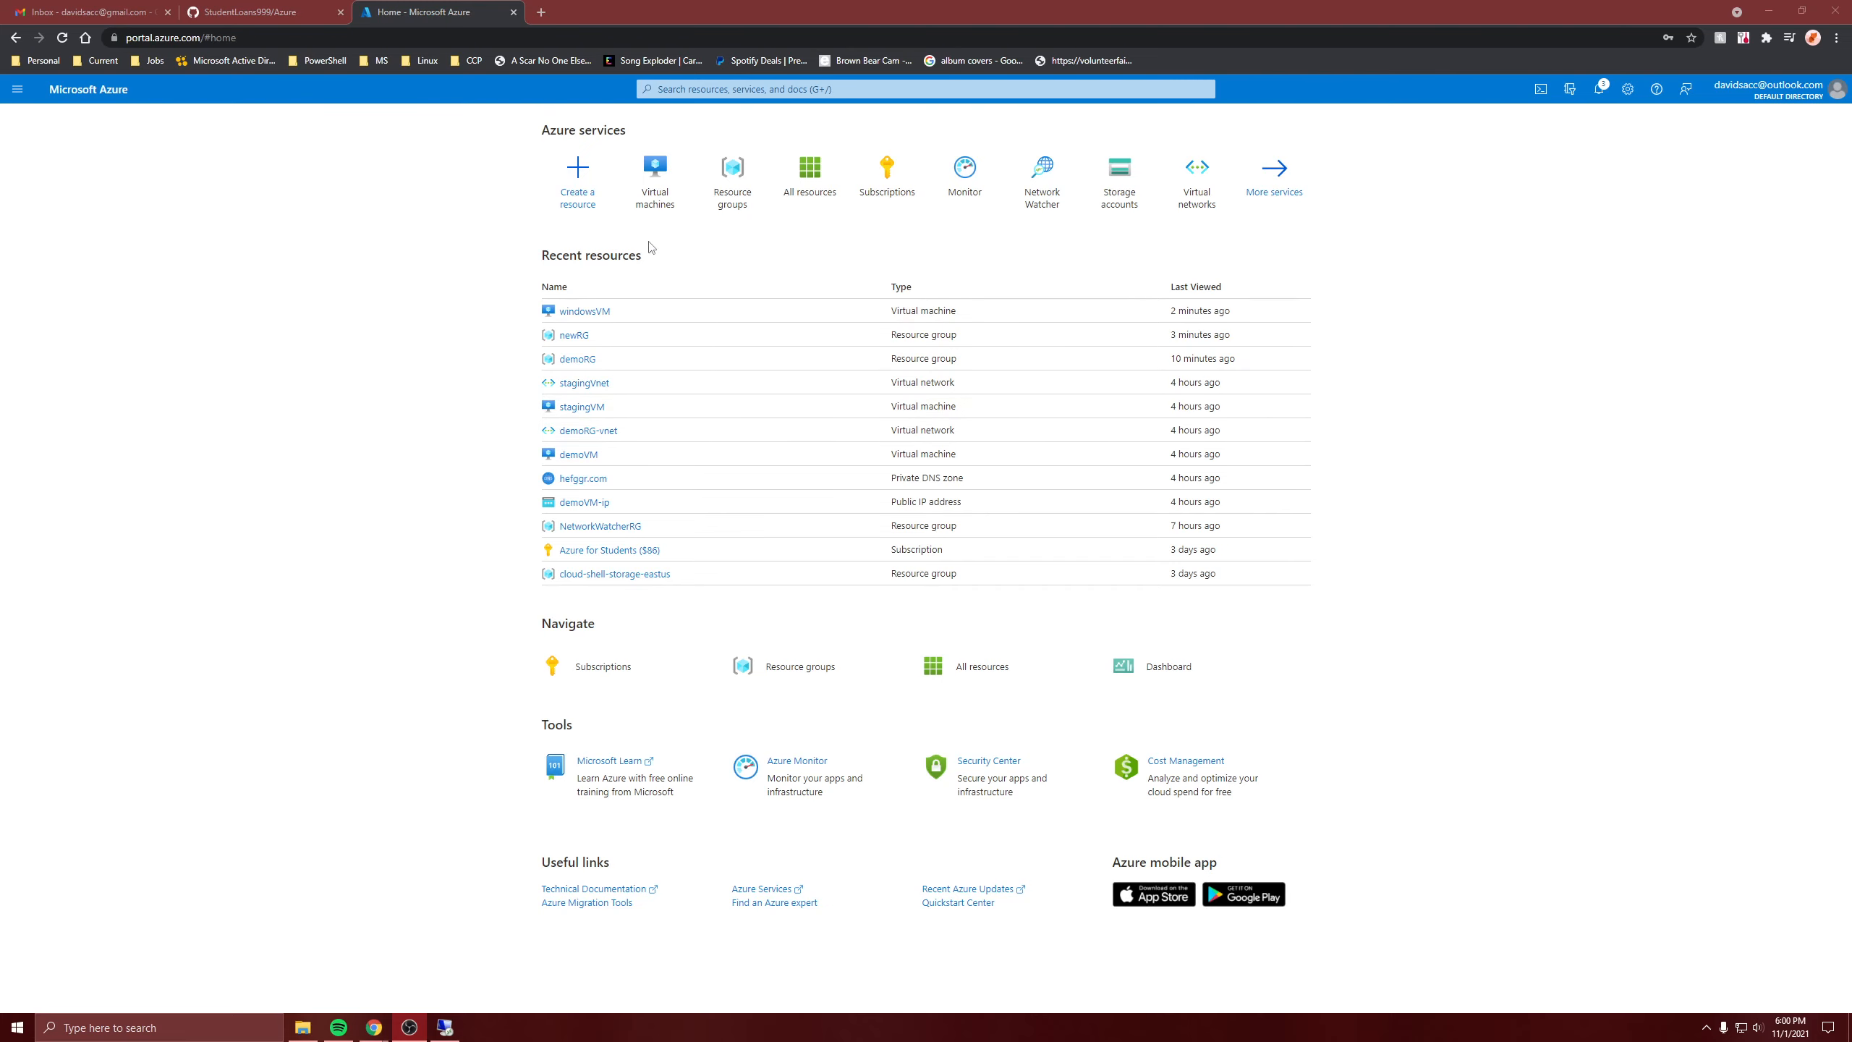
Step: Open the overview of the windowsVM virtual machine from the list of virtual machines
{"action": "left_click", "coordinate": [654, 179]}
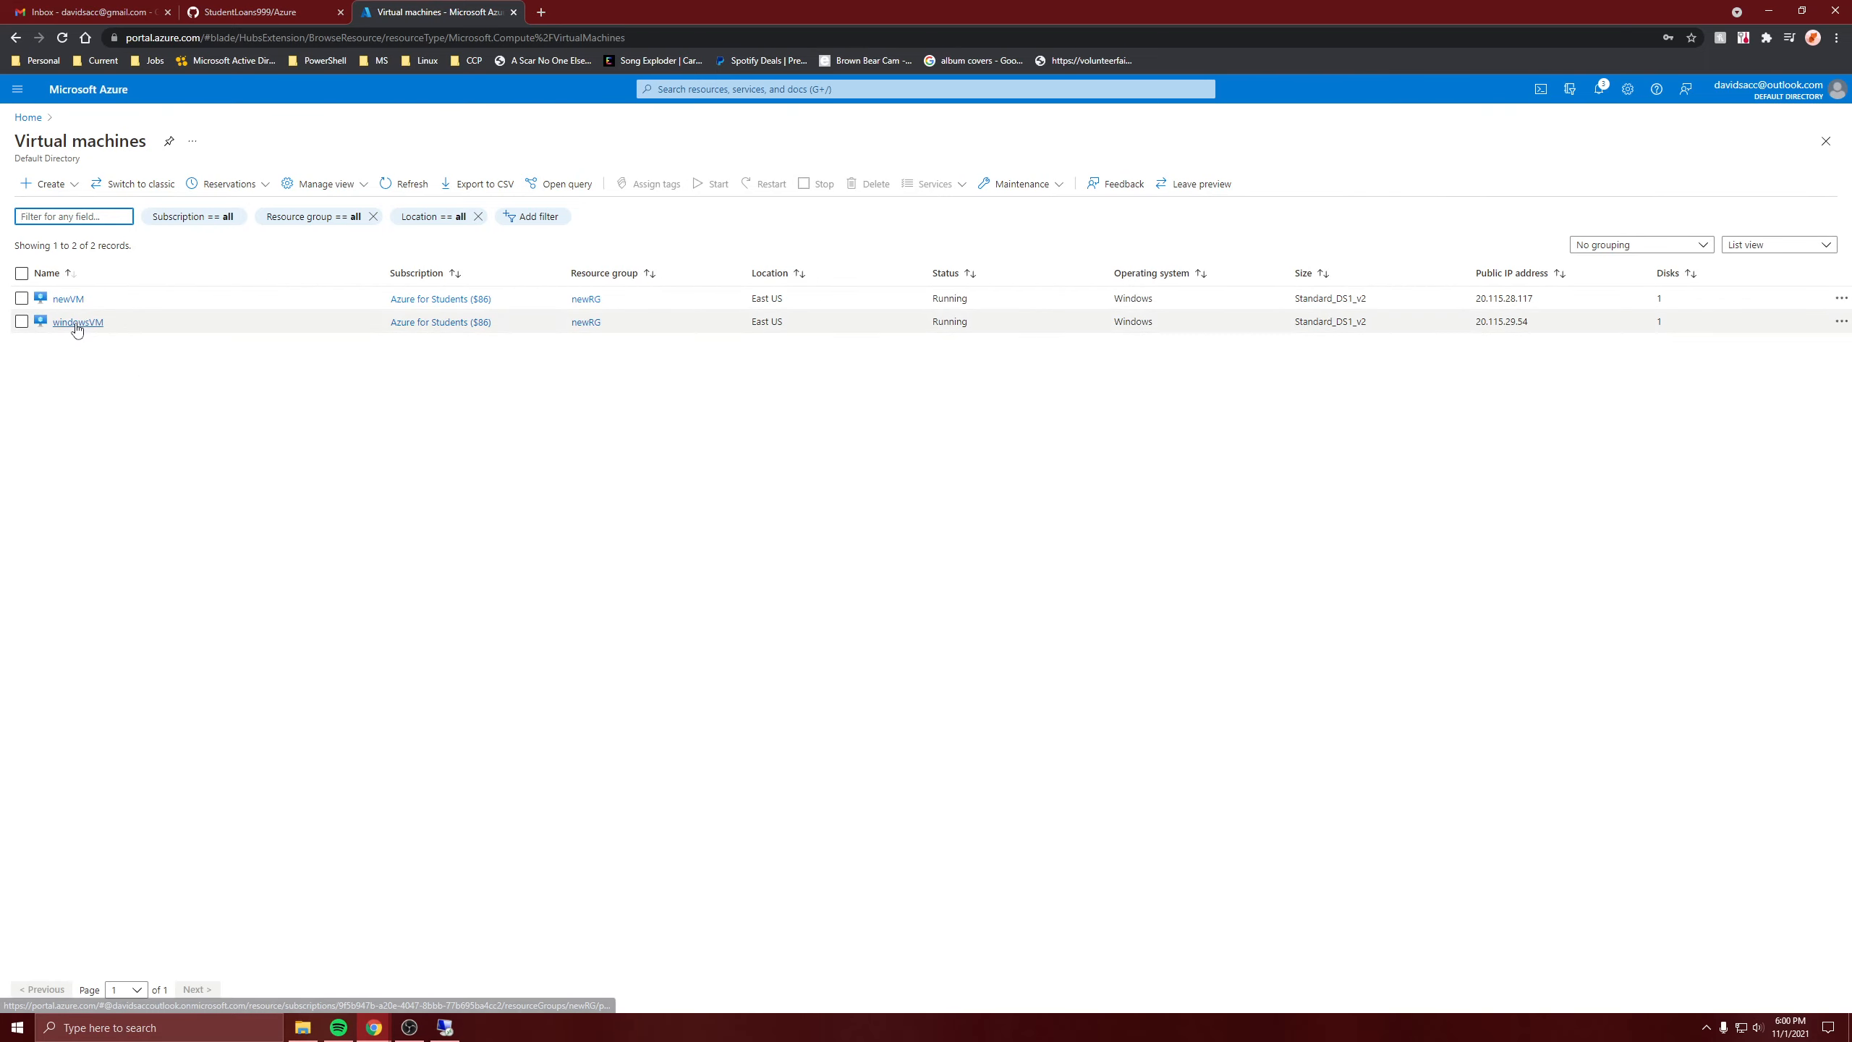
{"action": "left_click", "coordinate": [78, 323]}
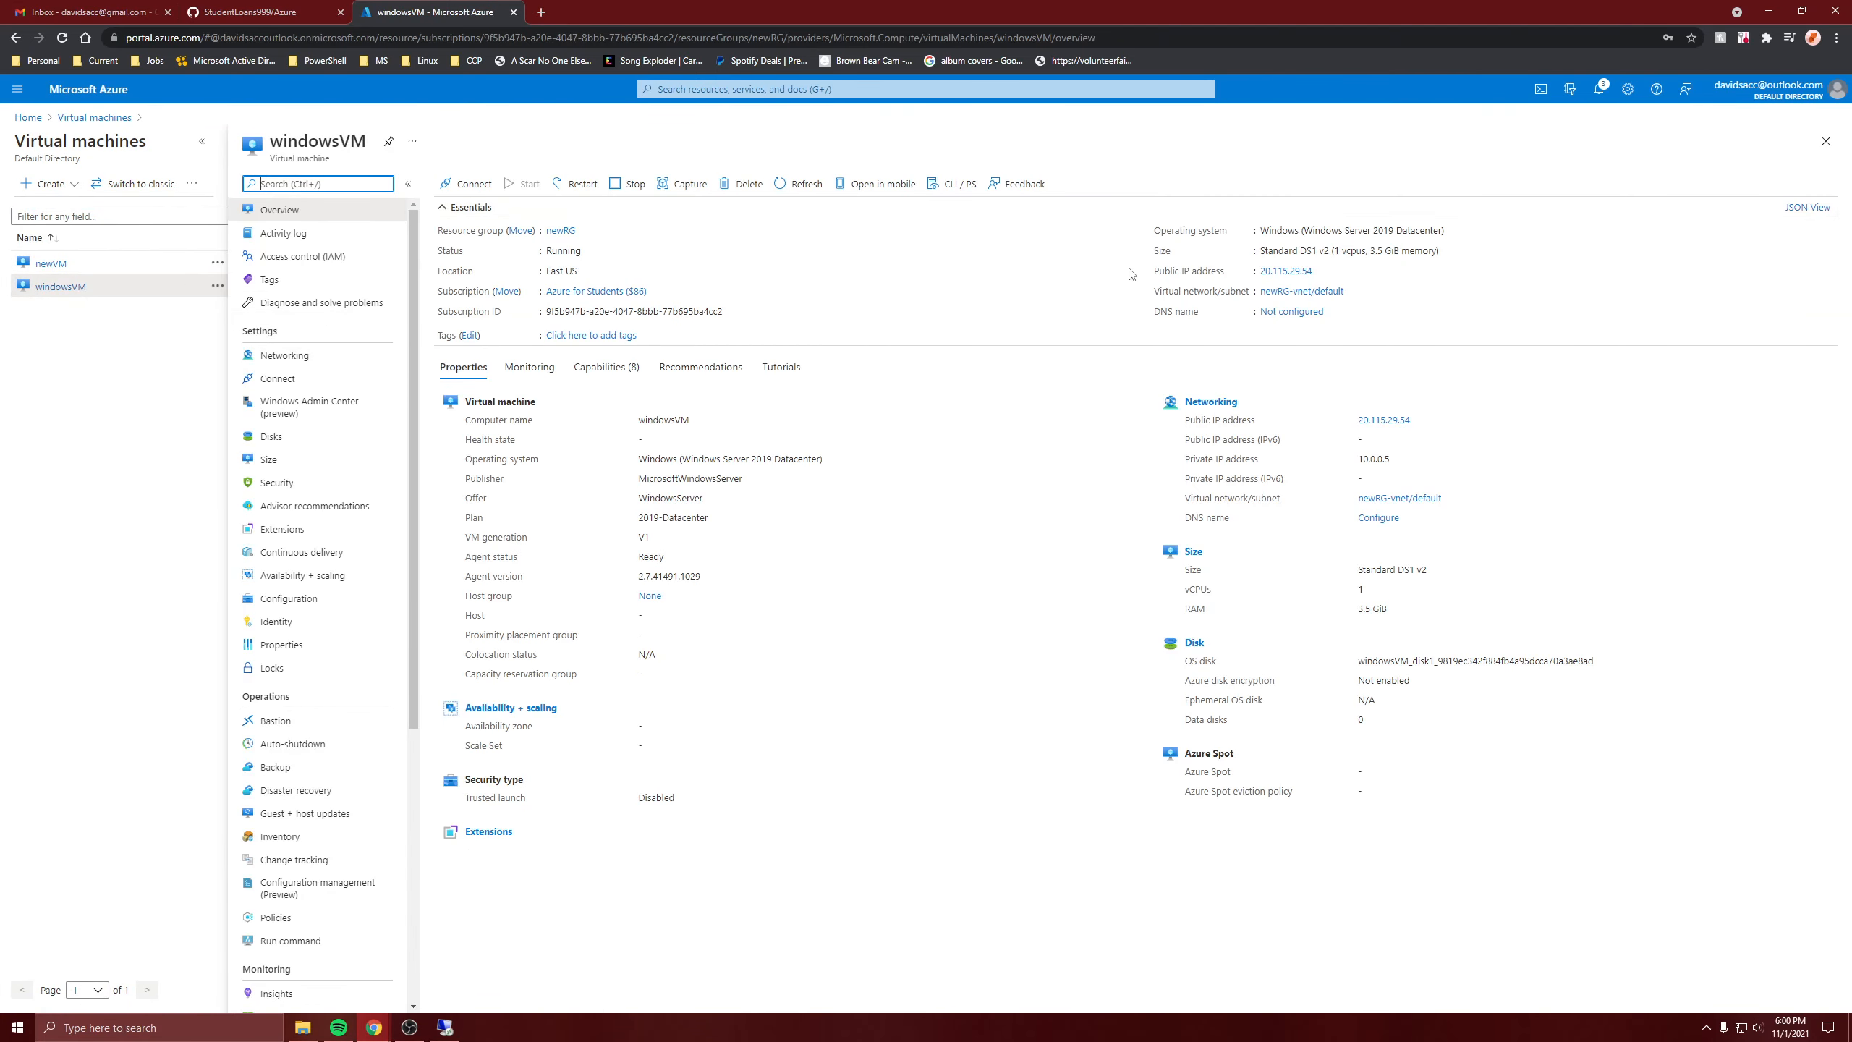
Step: Switch to windowsVM's Remote Desktop session and start a new role-based Add Roles and Features installation, proceeding to the server role selection
{"action": "left_click", "coordinate": [450, 1028]}
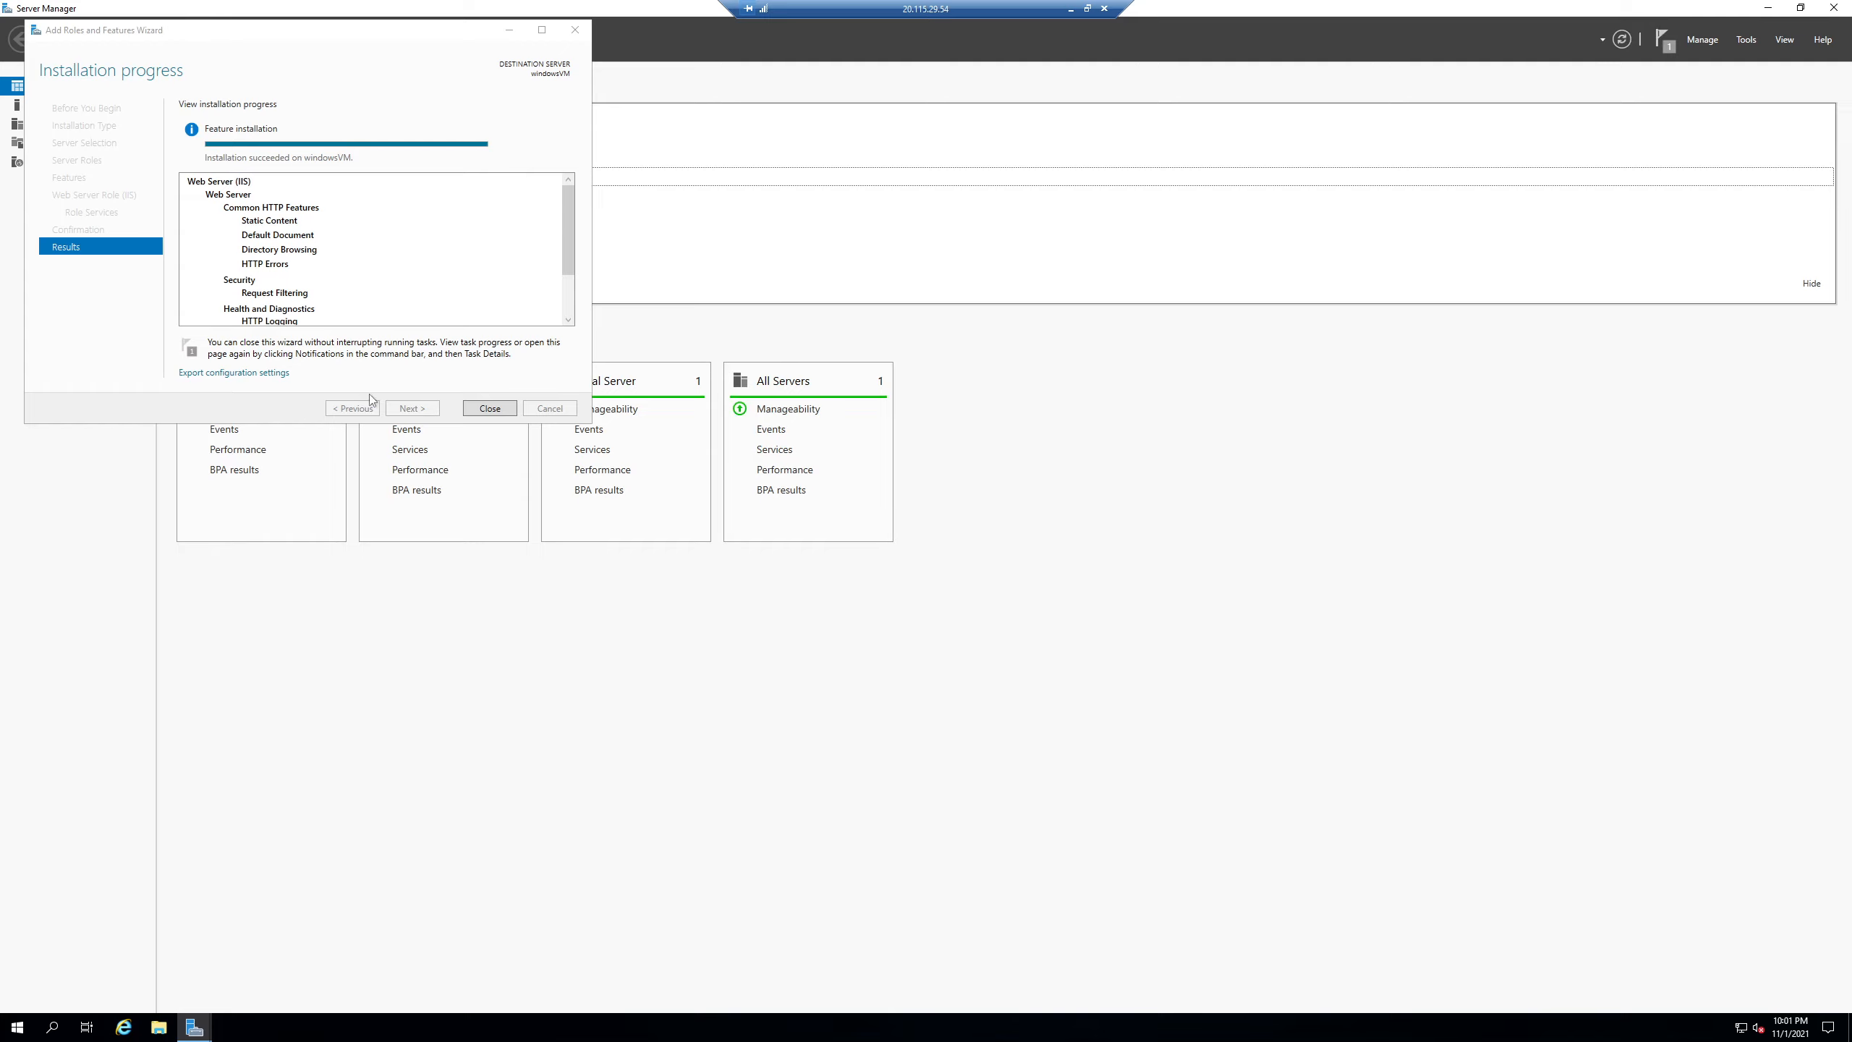
{"action": "left_click", "coordinate": [499, 408]}
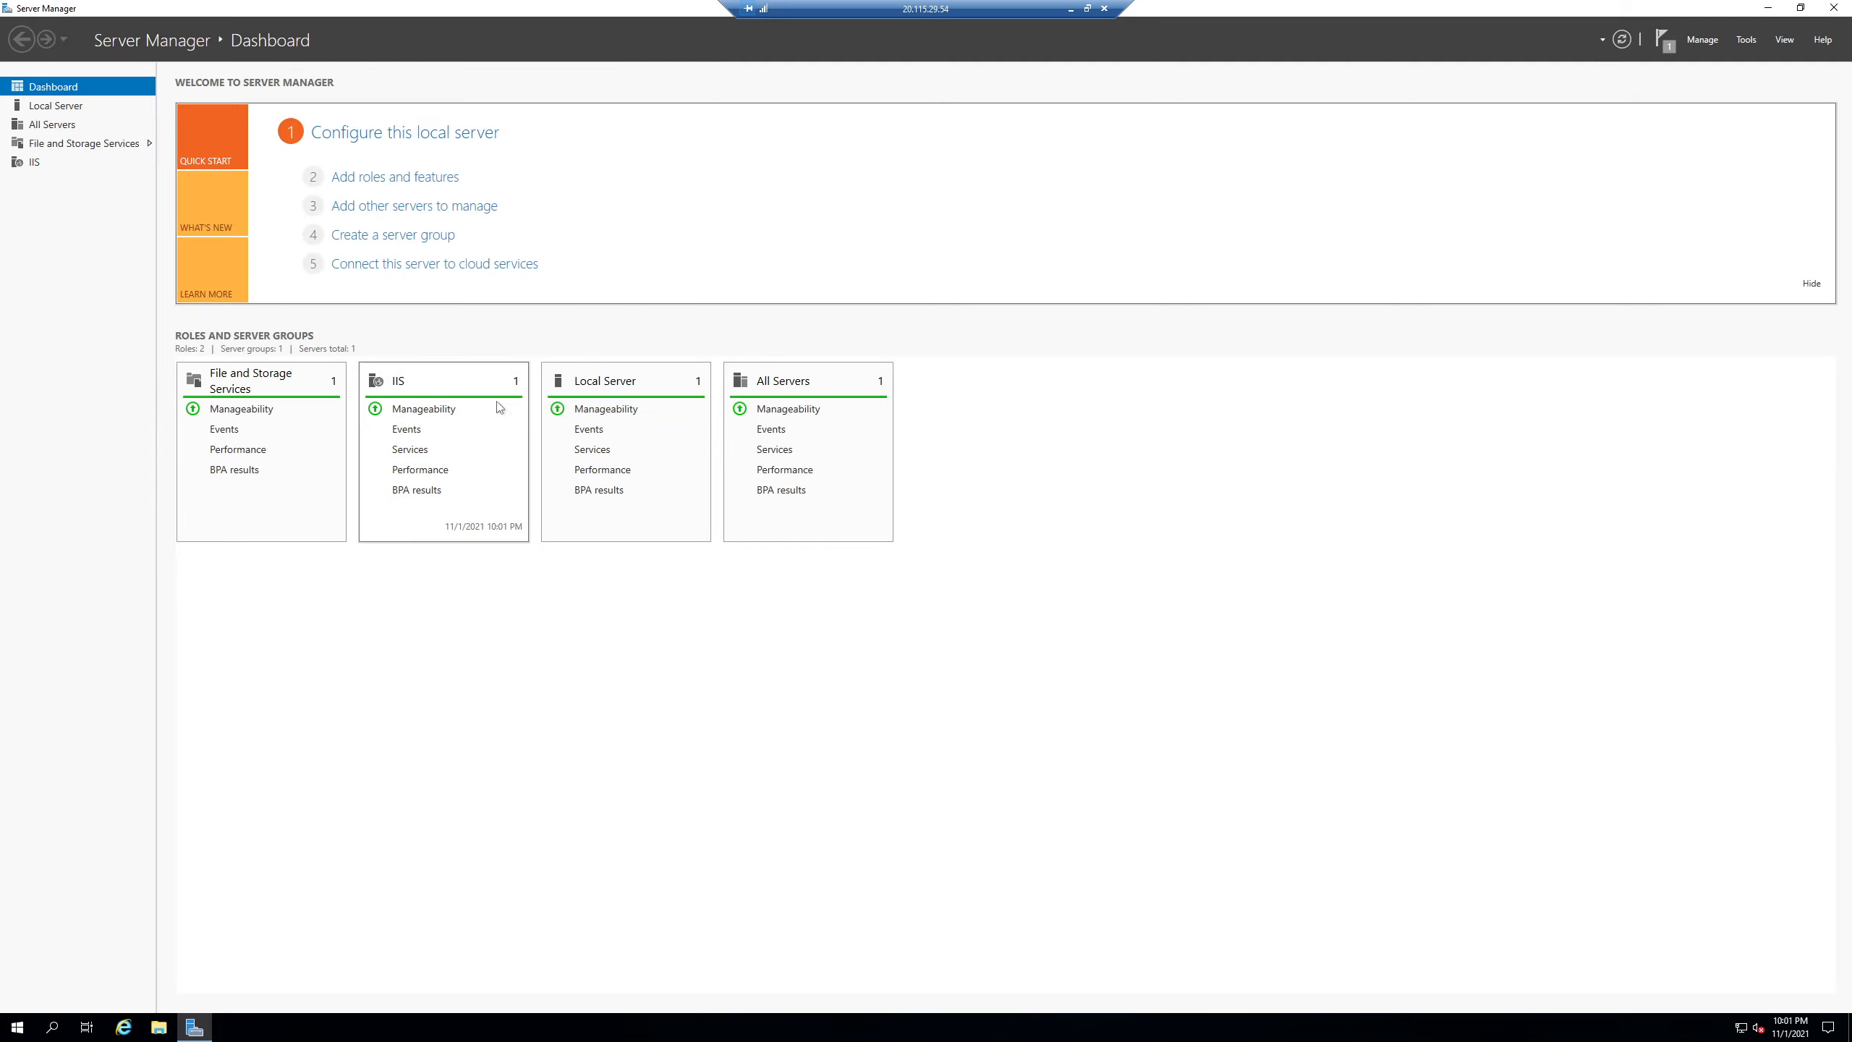
{"action": "left_click", "coordinate": [406, 175]}
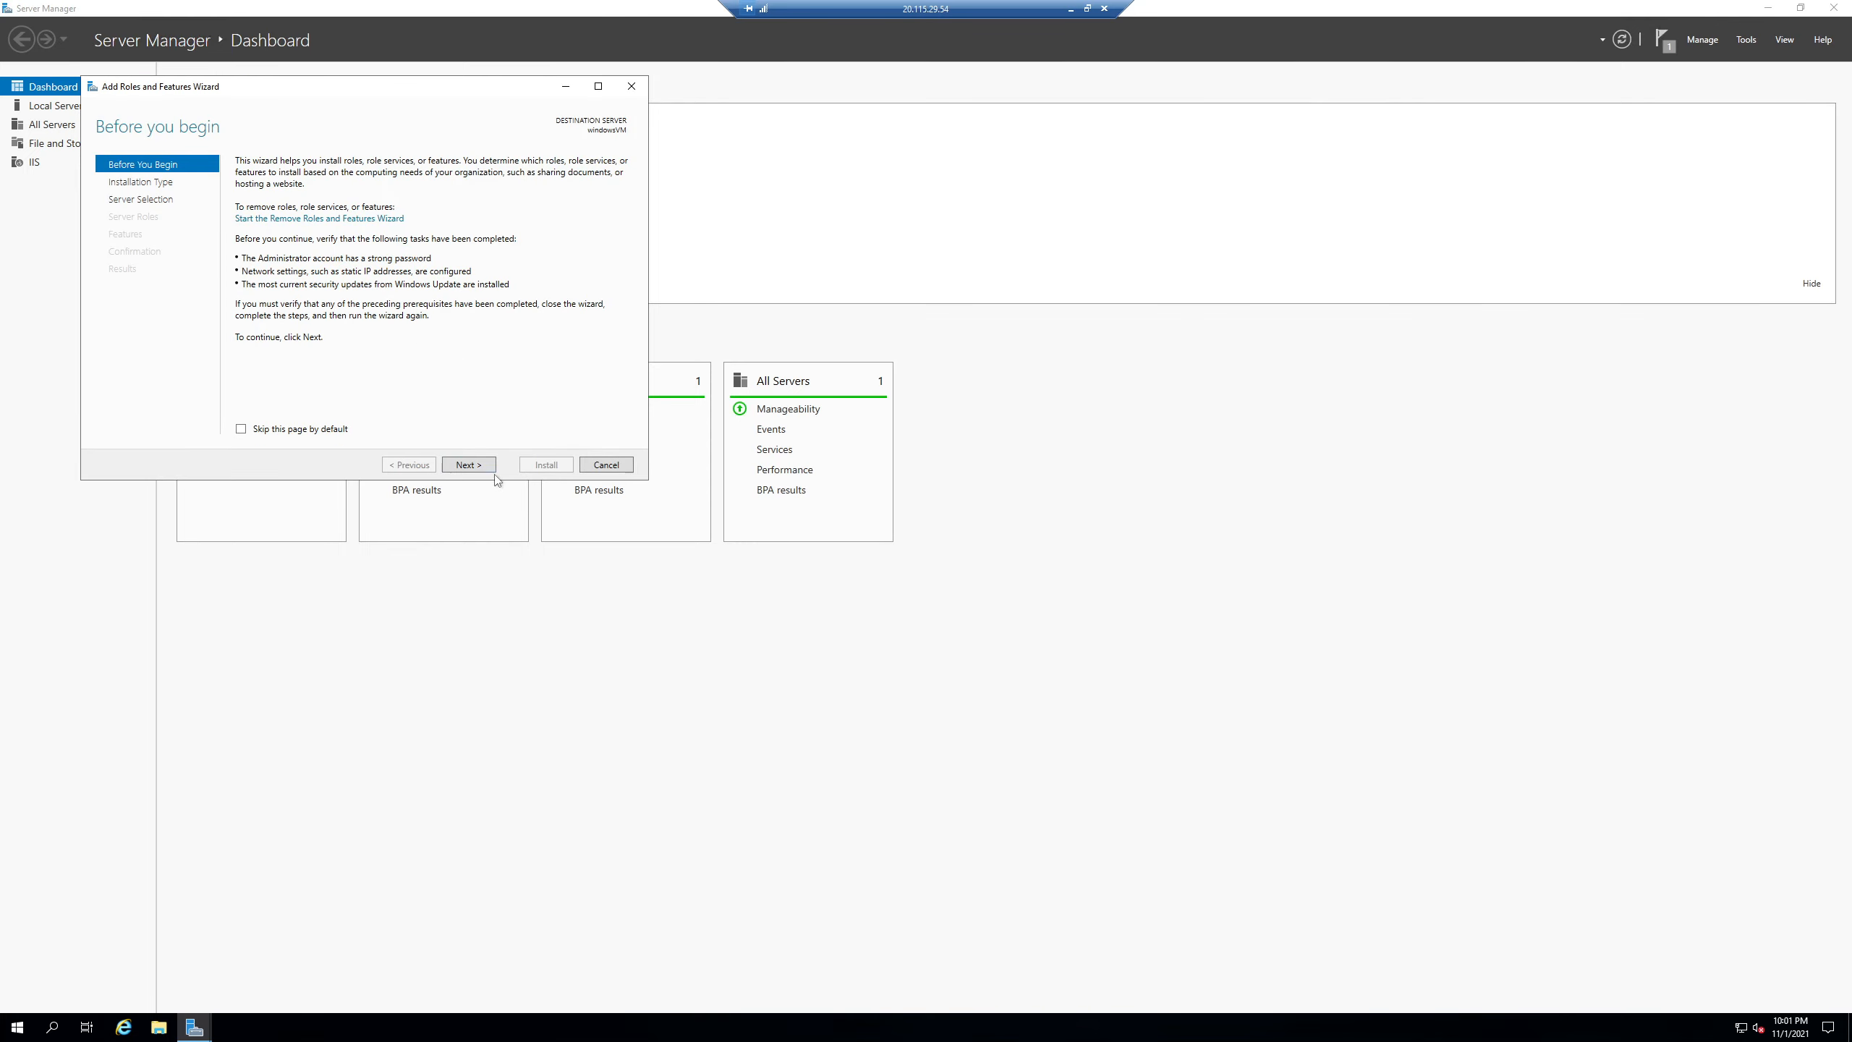
{"action": "left_click", "coordinate": [478, 467]}
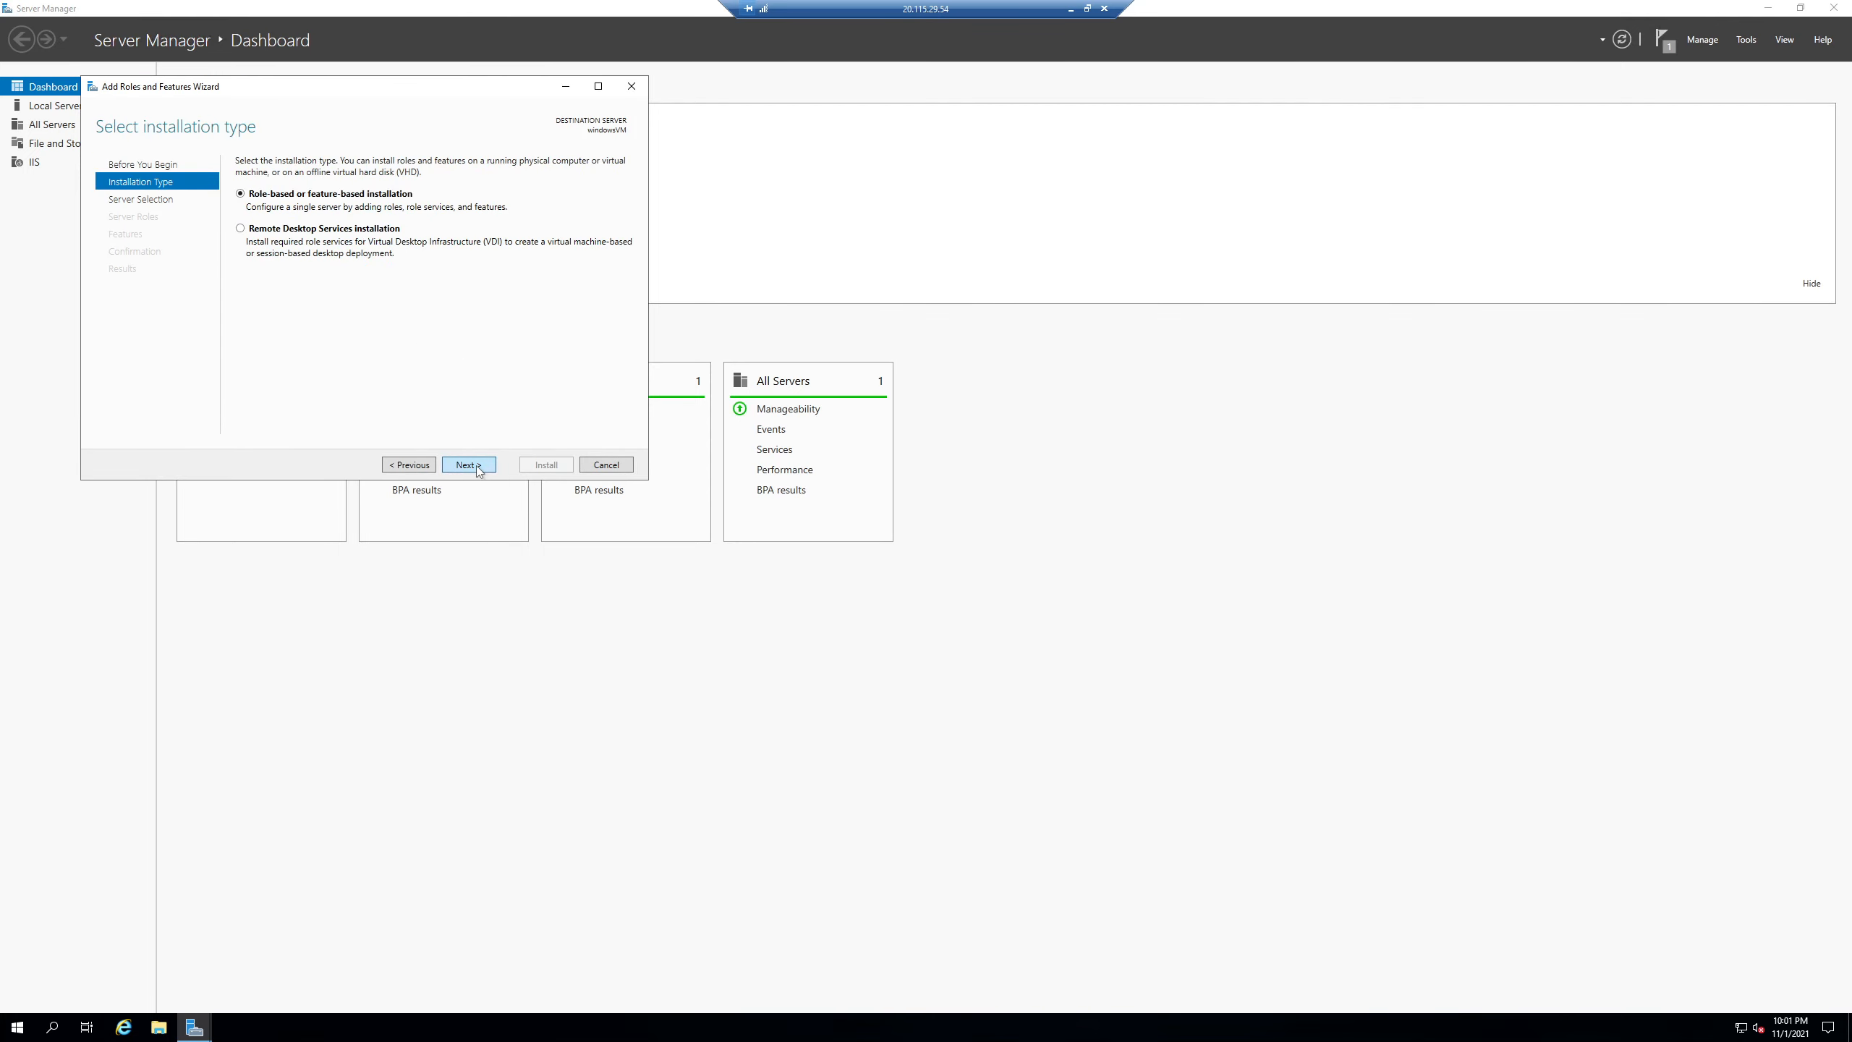
{"action": "left_click", "coordinate": [477, 467]}
{"action": "left_click", "coordinate": [478, 467]}
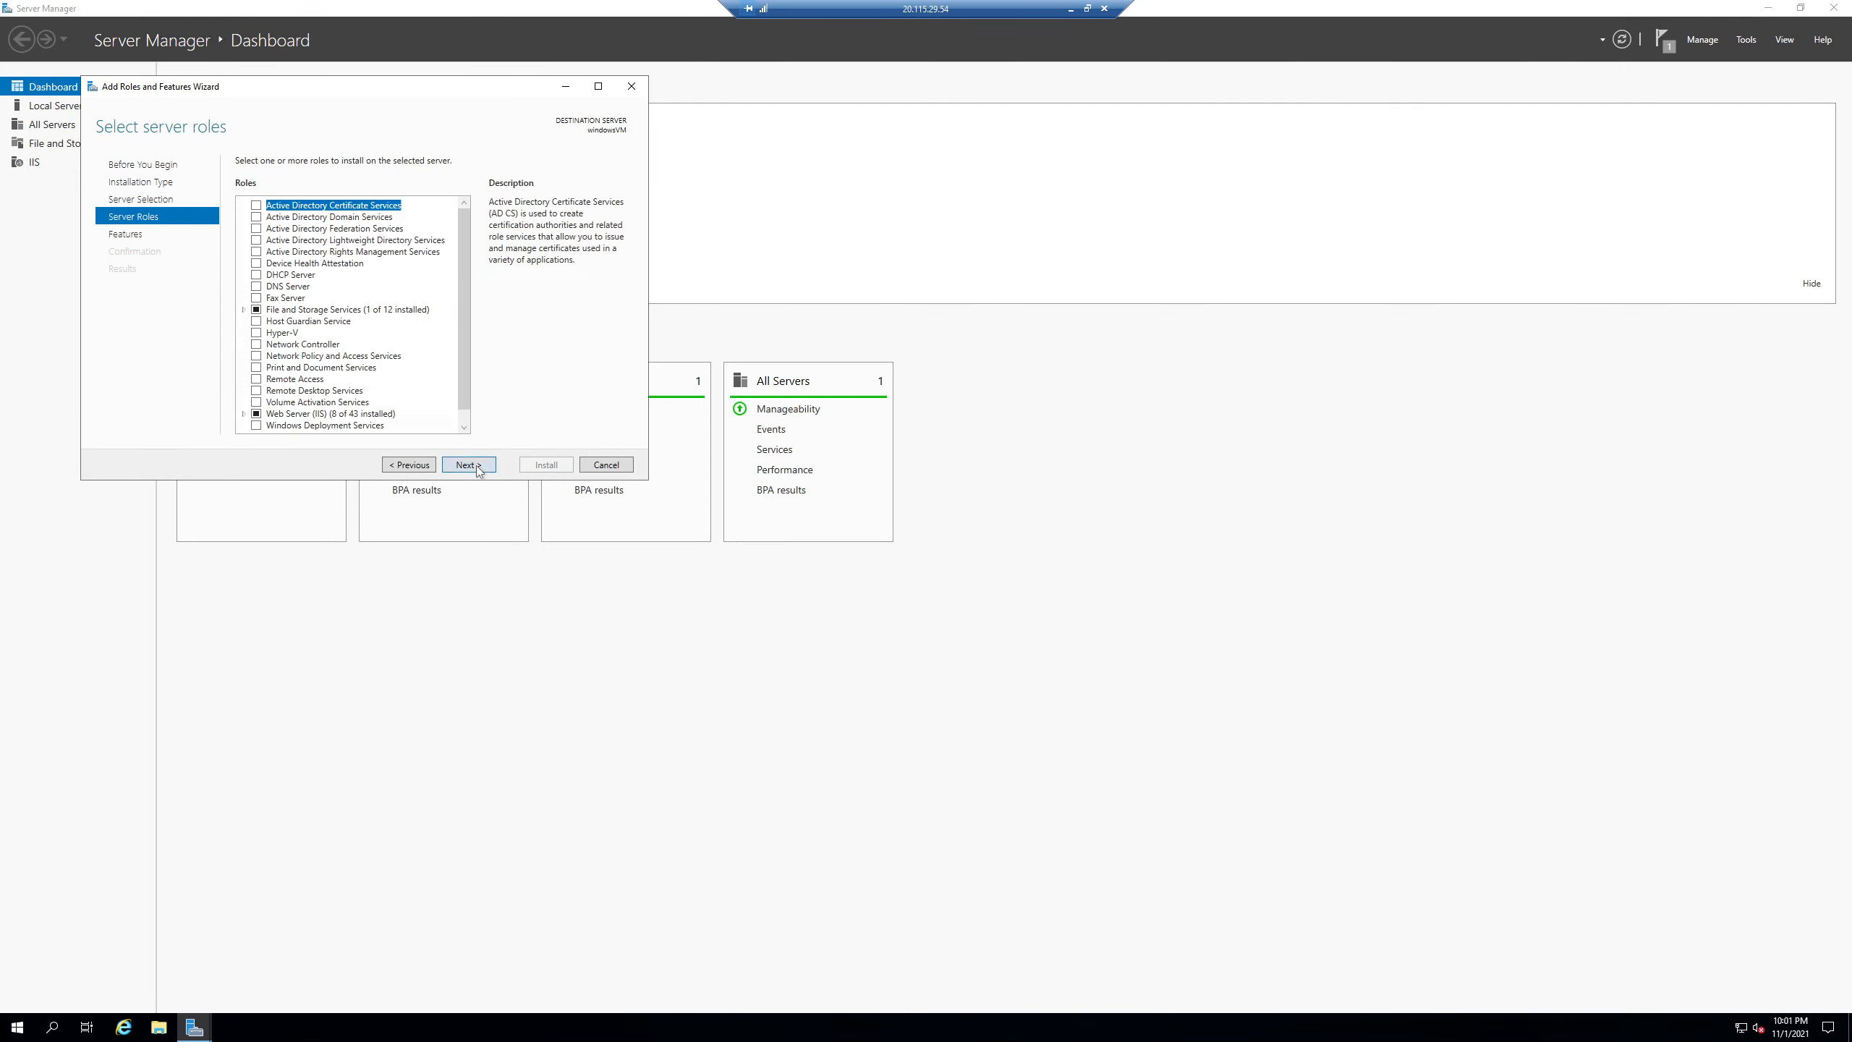
Step: Install the DNS Server role with its required management tools, leaving the other features at their defaults
{"action": "left_click", "coordinate": [257, 287]}
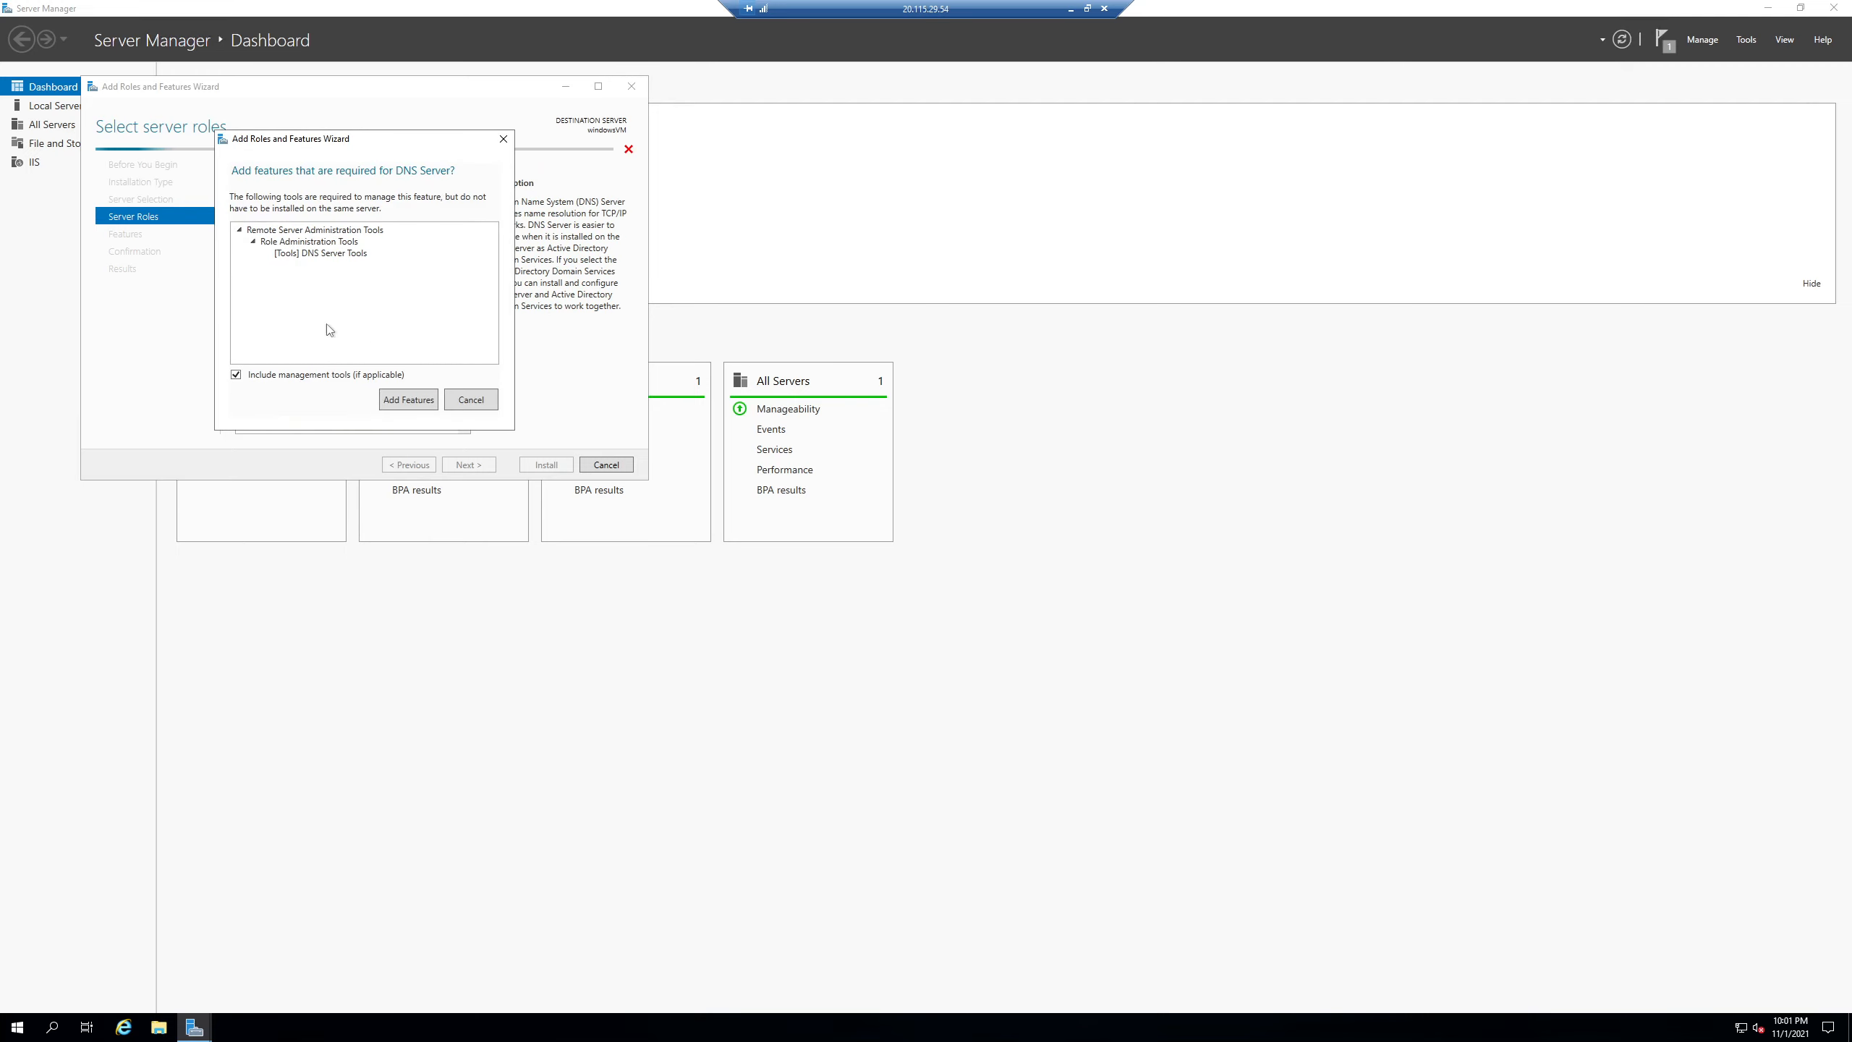
{"action": "left_click", "coordinate": [407, 398]}
{"action": "left_click", "coordinate": [460, 393]}
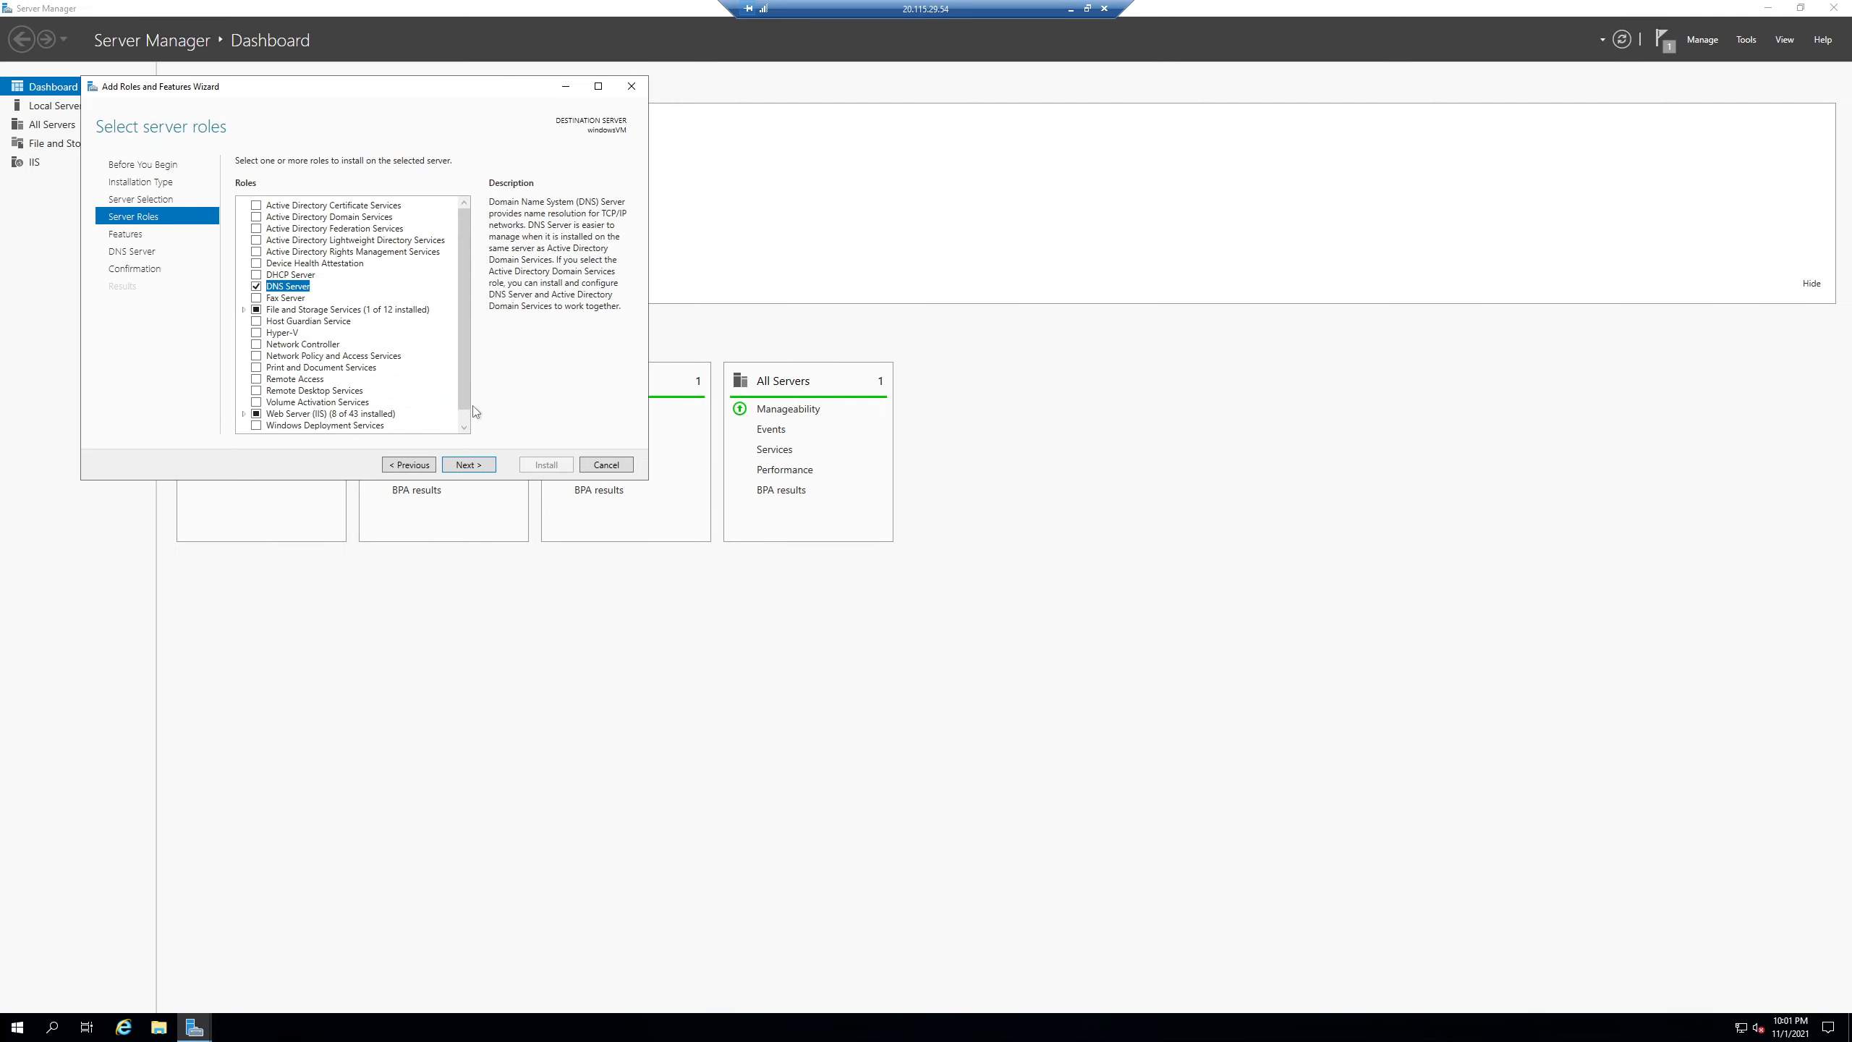
{"action": "left_click", "coordinate": [469, 466]}
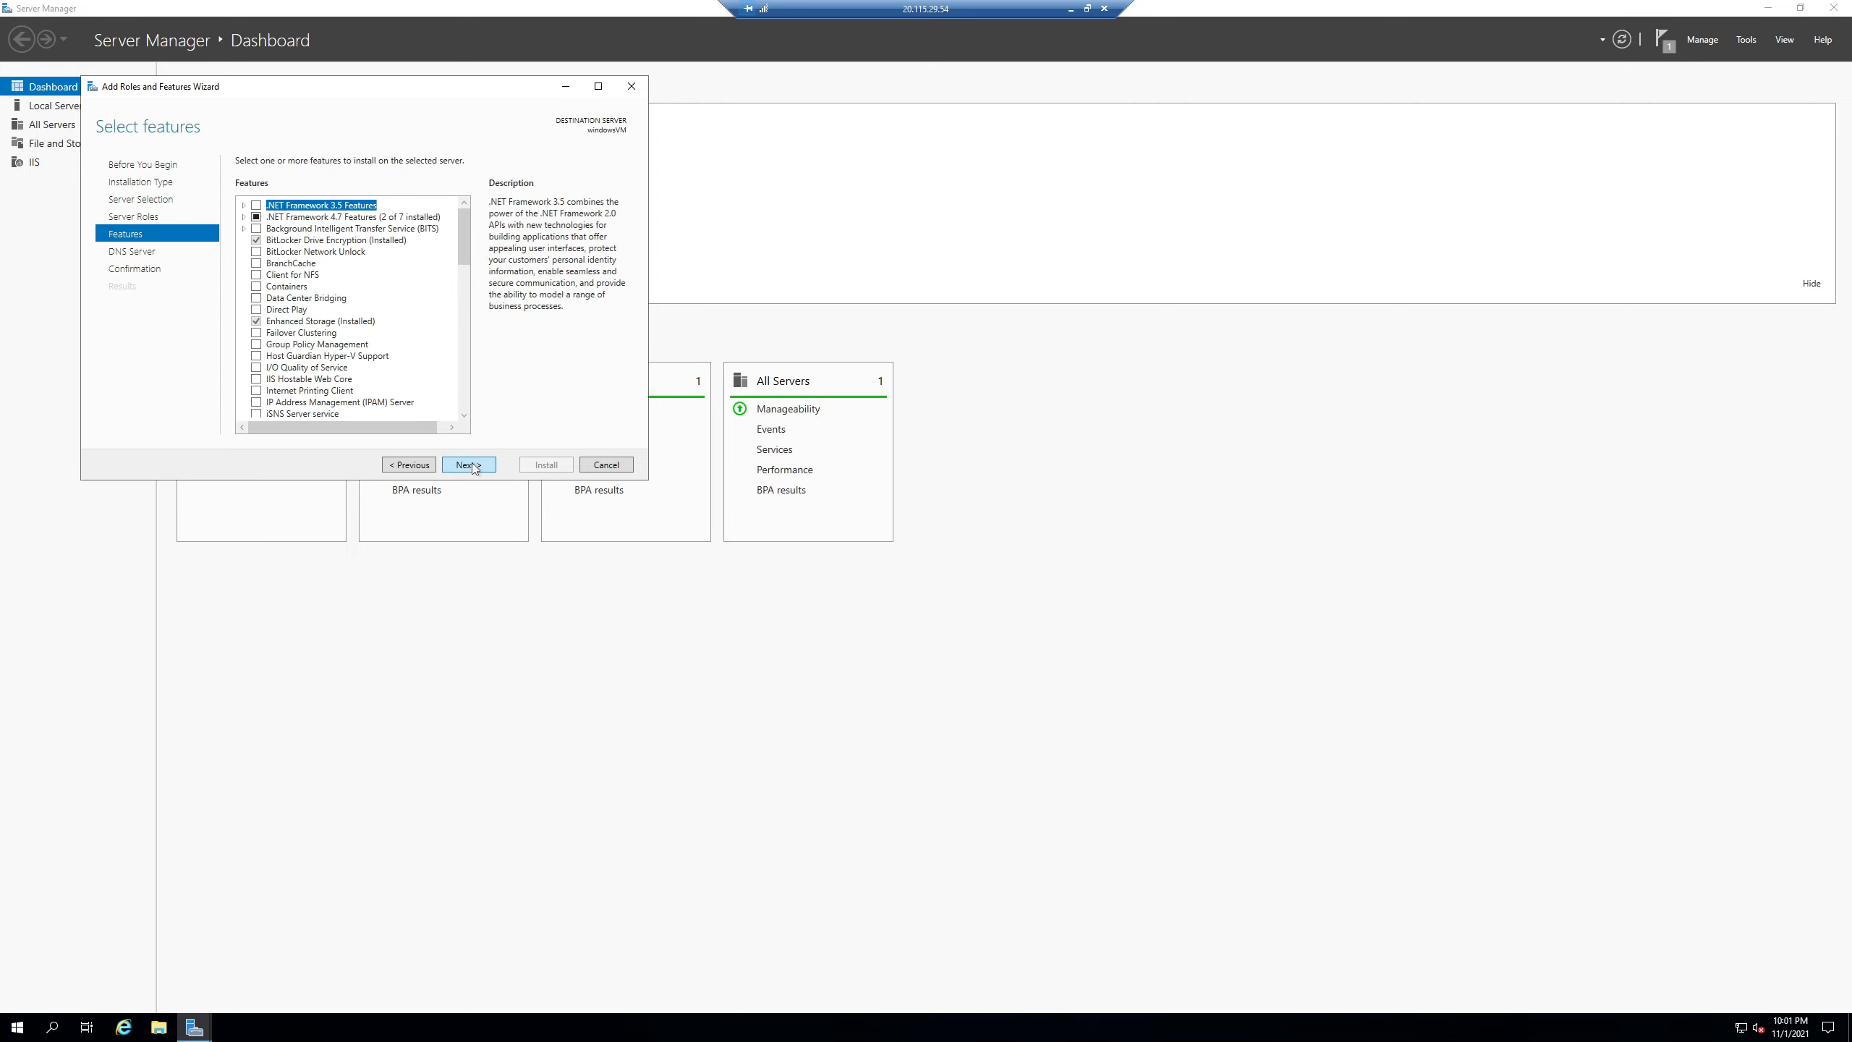
{"action": "left_click", "coordinate": [469, 465]}
{"action": "left_click", "coordinate": [469, 465]}
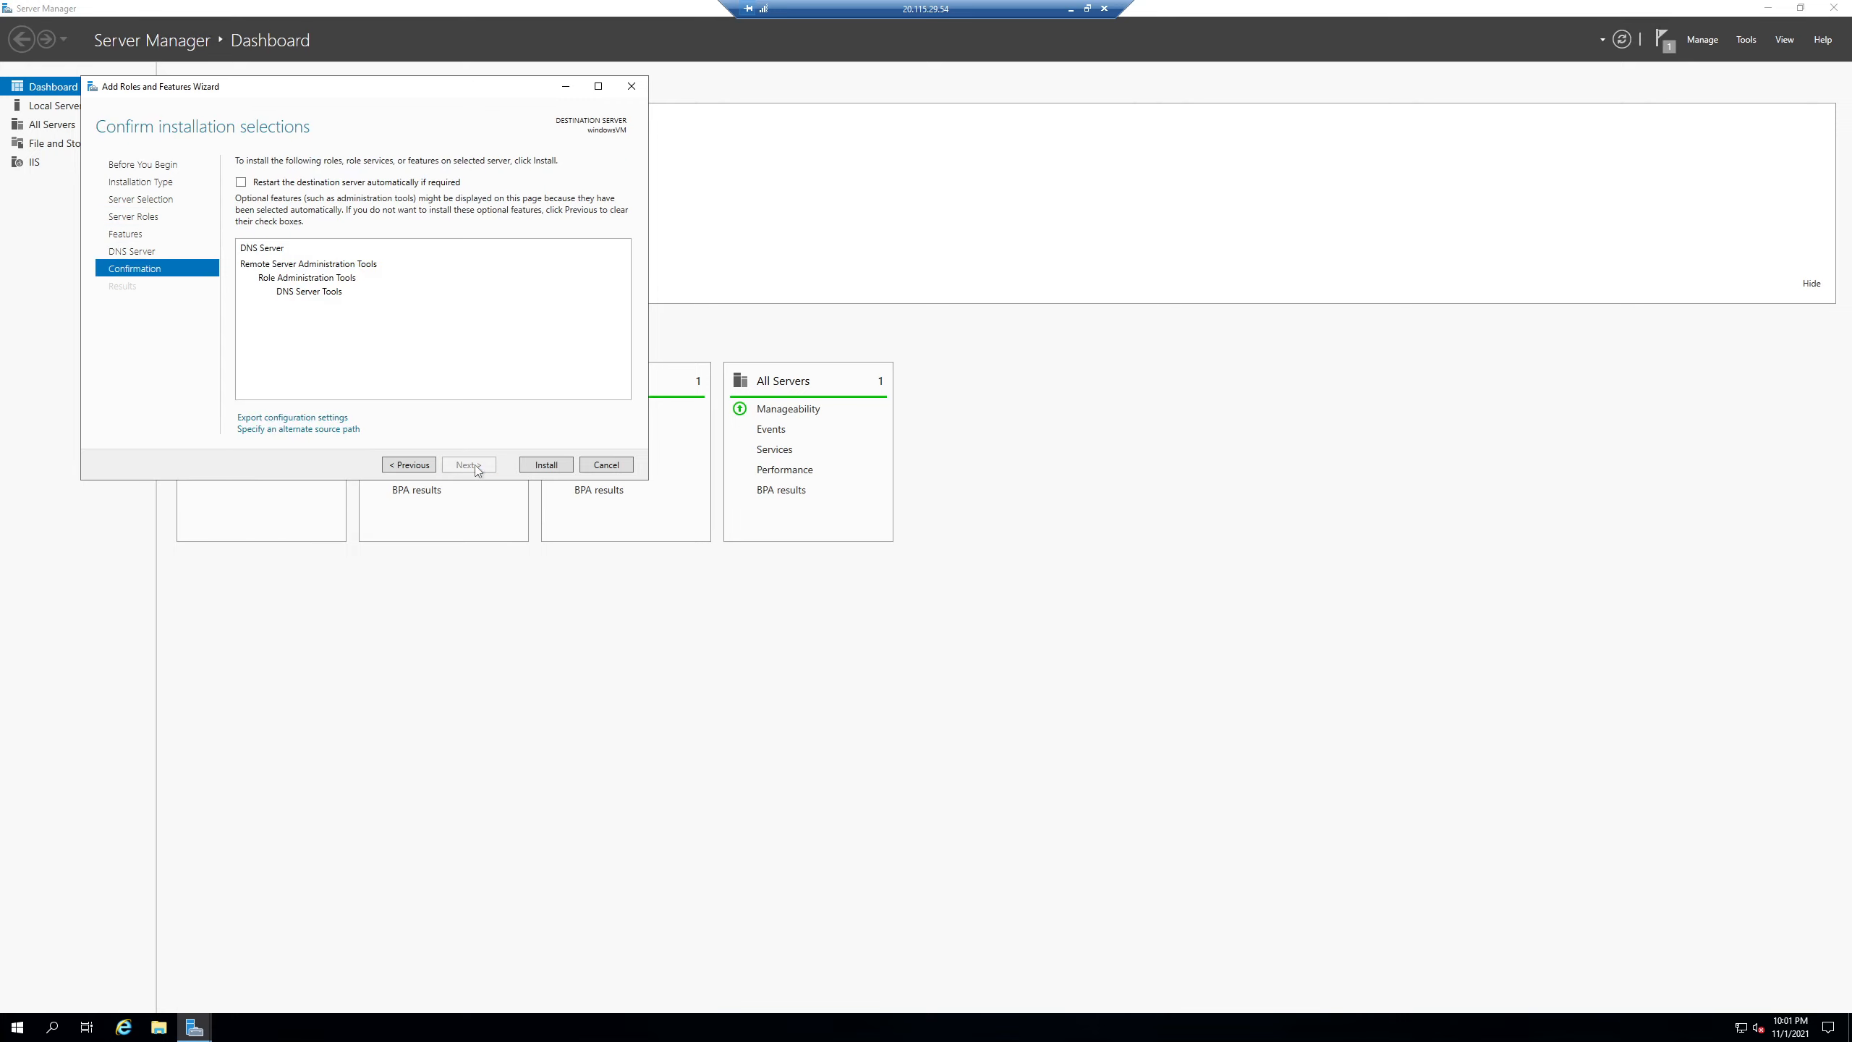
{"action": "left_click", "coordinate": [546, 465]}
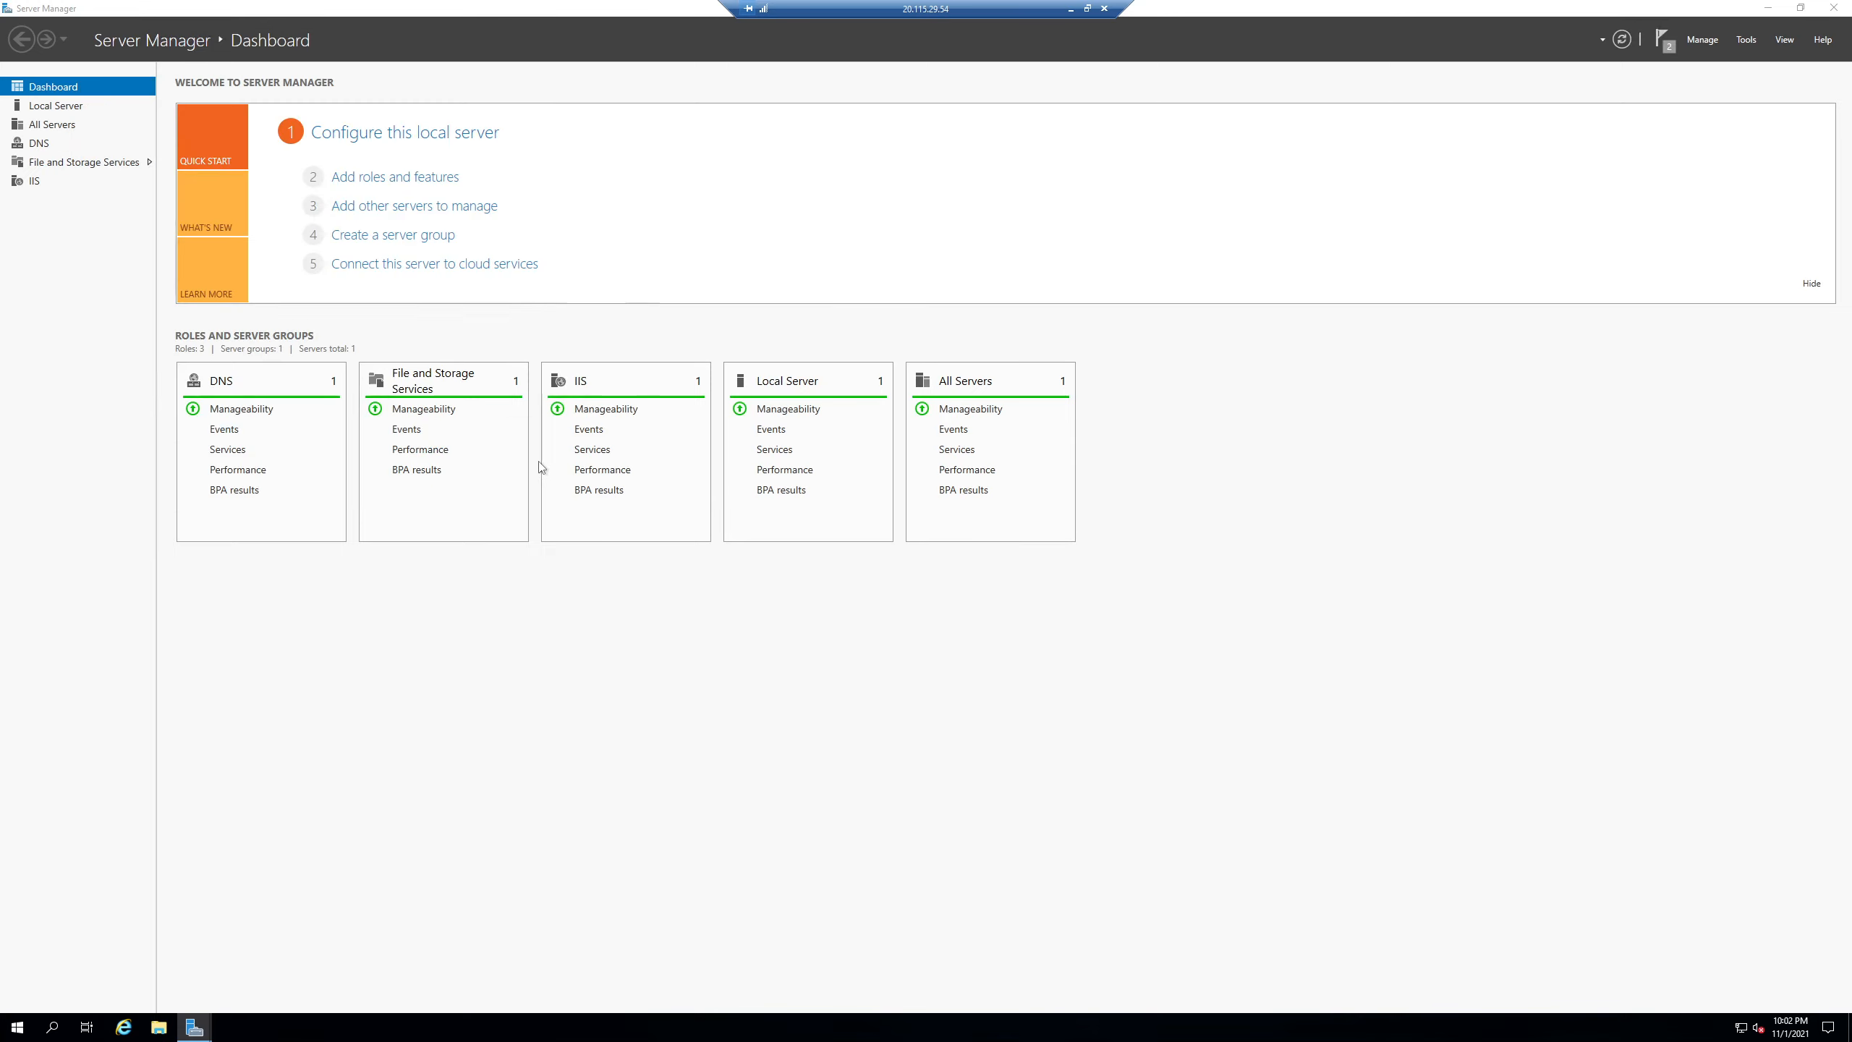
{"action": "left_click", "coordinate": [546, 464]}
Step: Open DNS Manager in a maximized window and display the contents of the windowsVM server
{"action": "left_click", "coordinate": [1746, 39]}
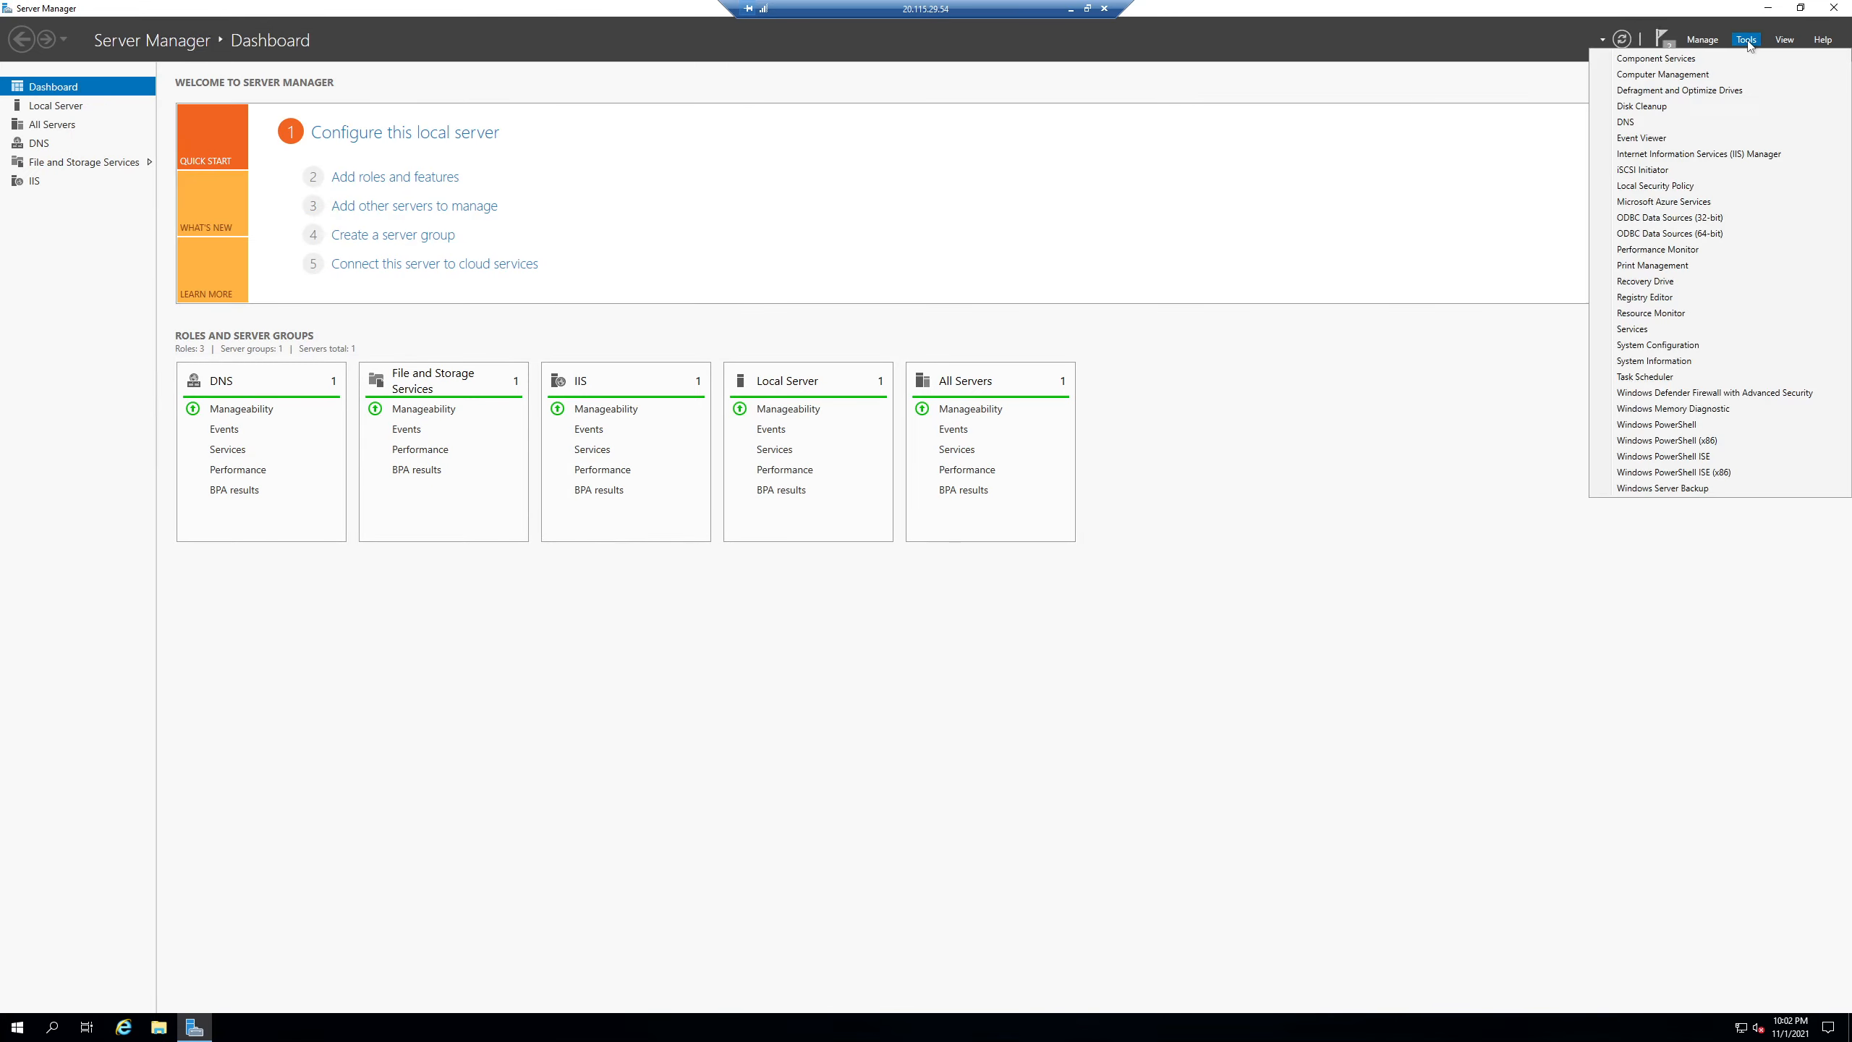
{"action": "left_click", "coordinate": [1630, 122]}
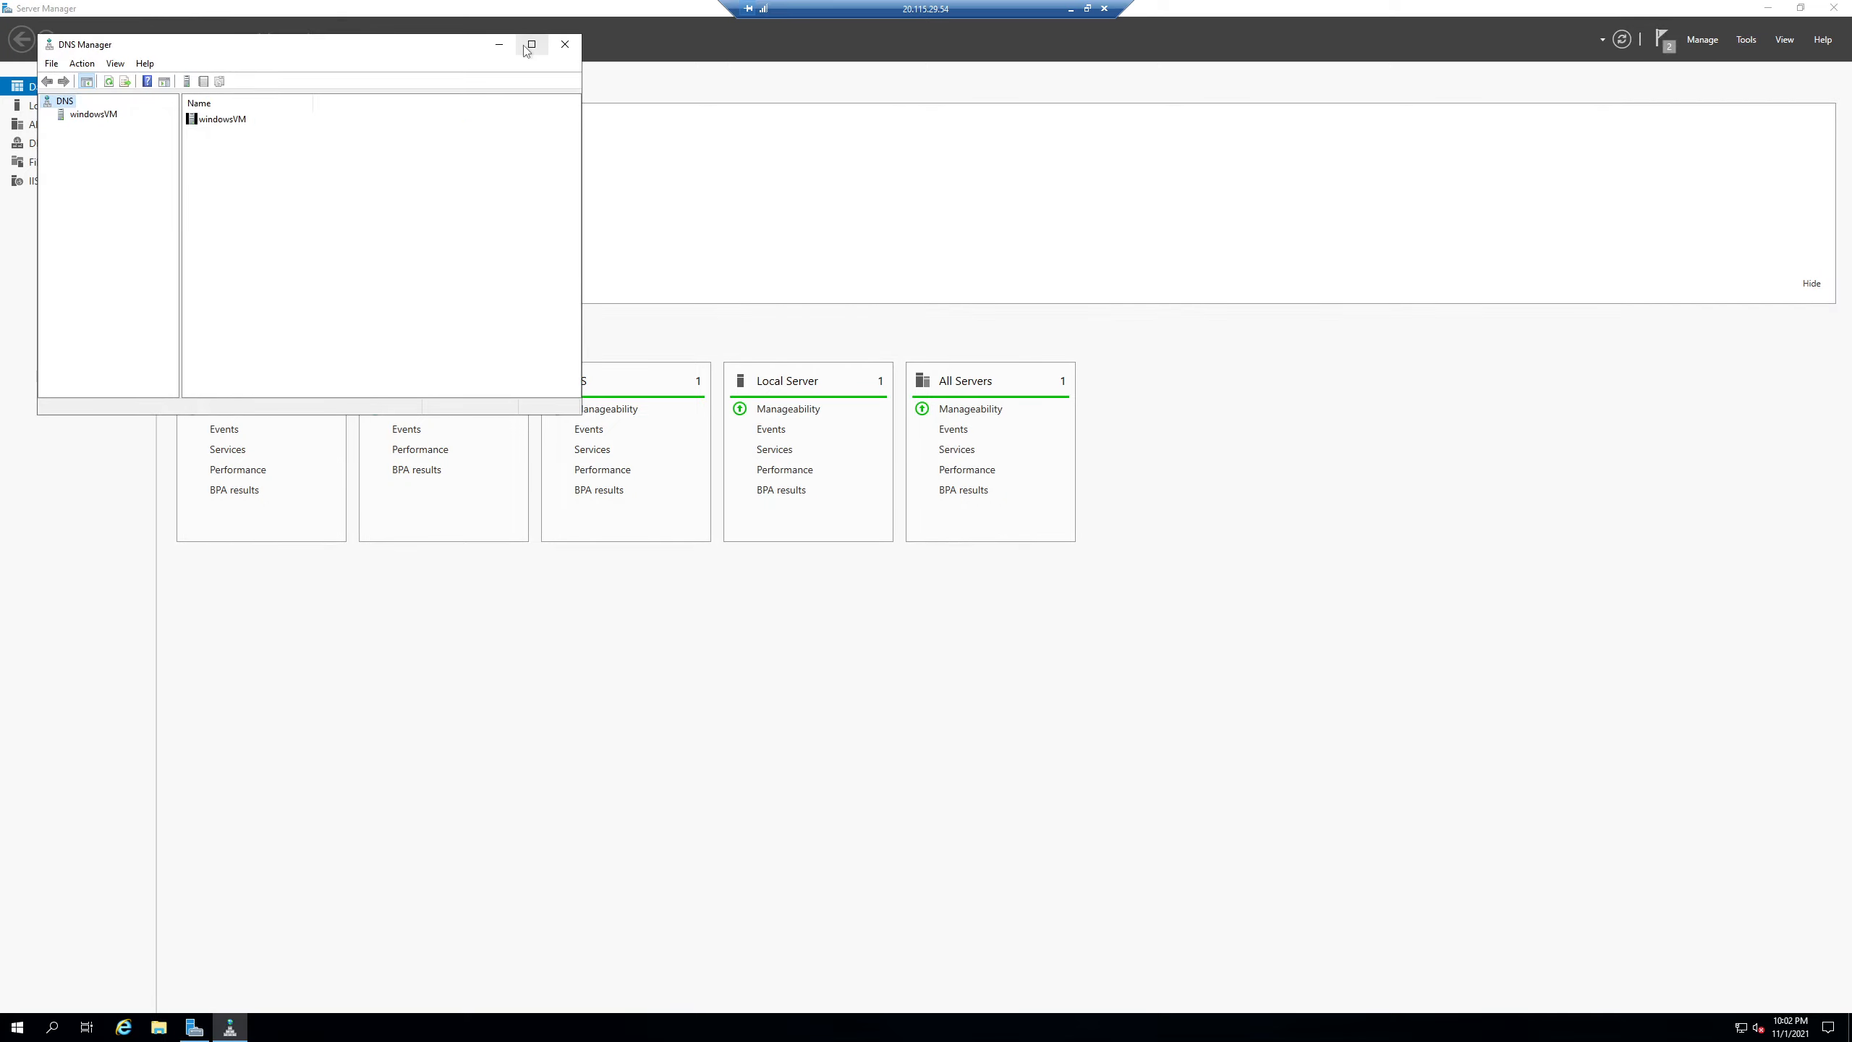
{"action": "left_click", "coordinate": [525, 50]}
{"action": "left_click", "coordinate": [62, 79]}
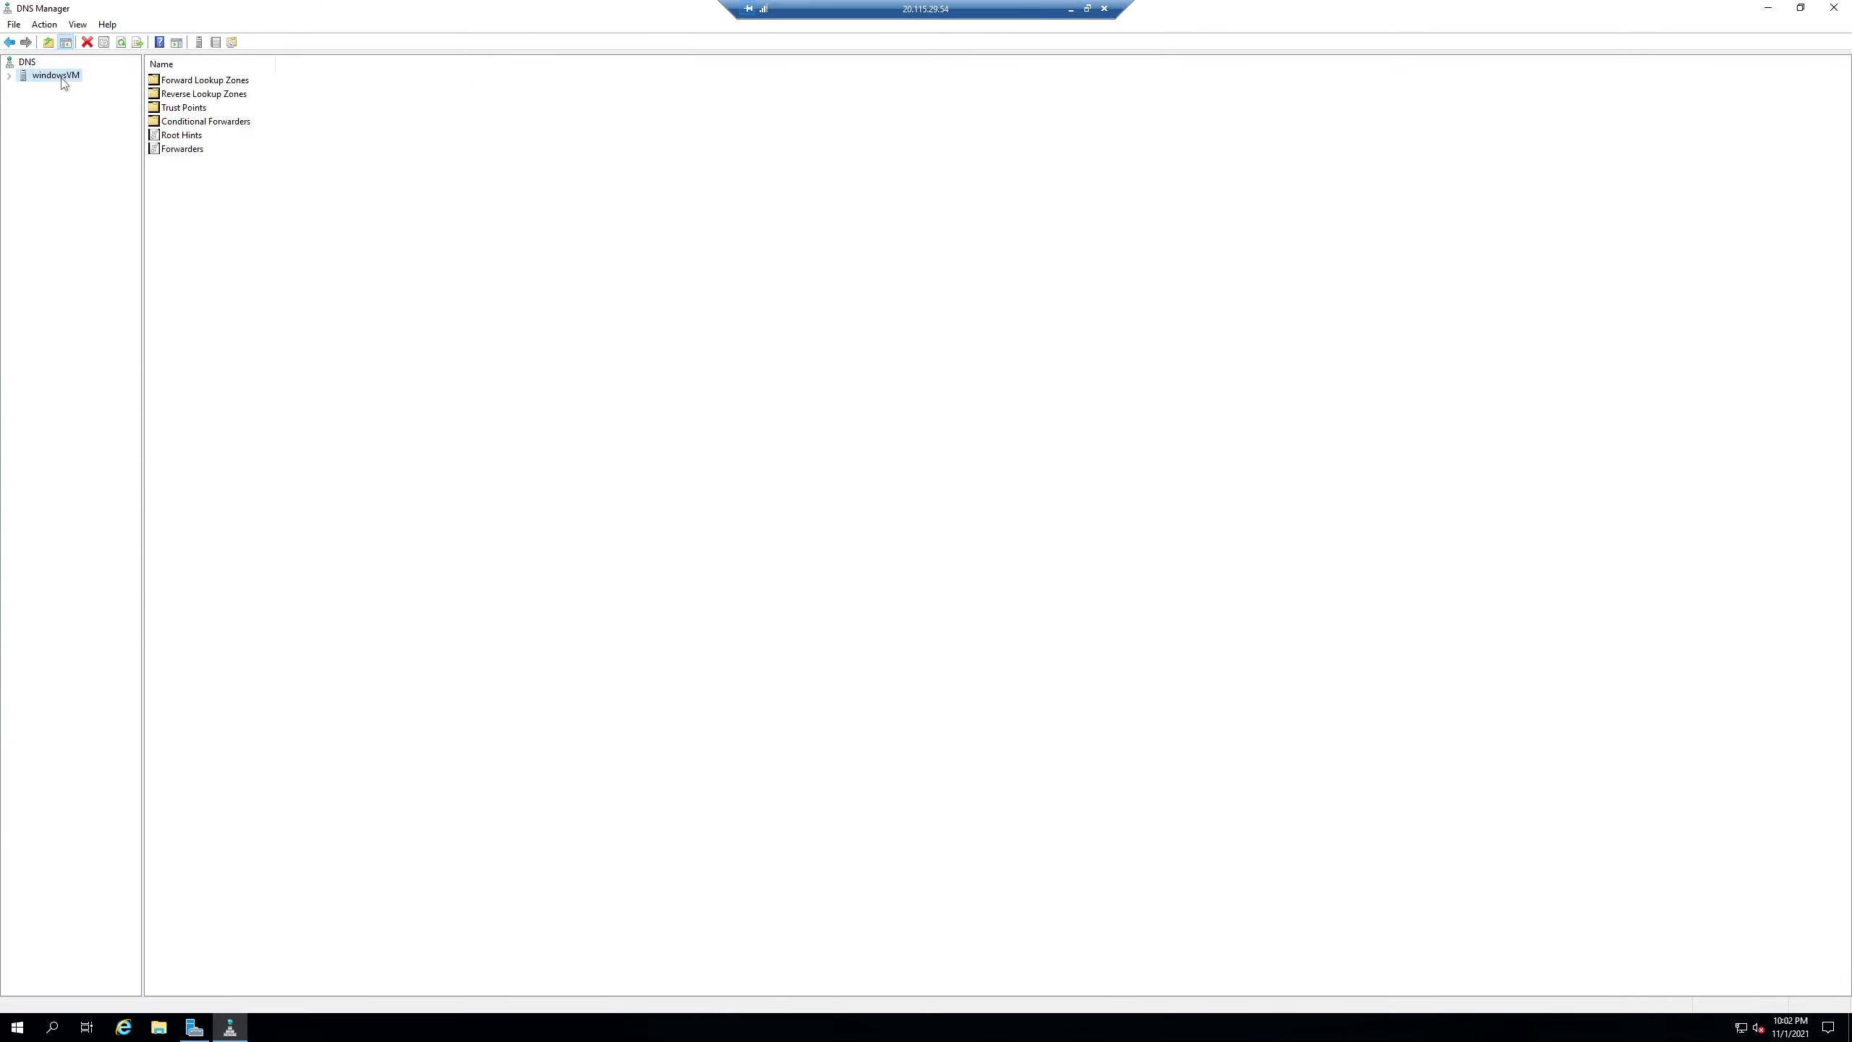
Step: Start a new forward lookup zone as a primary zone and name it hgy.com
{"action": "left_click", "coordinate": [202, 85]}
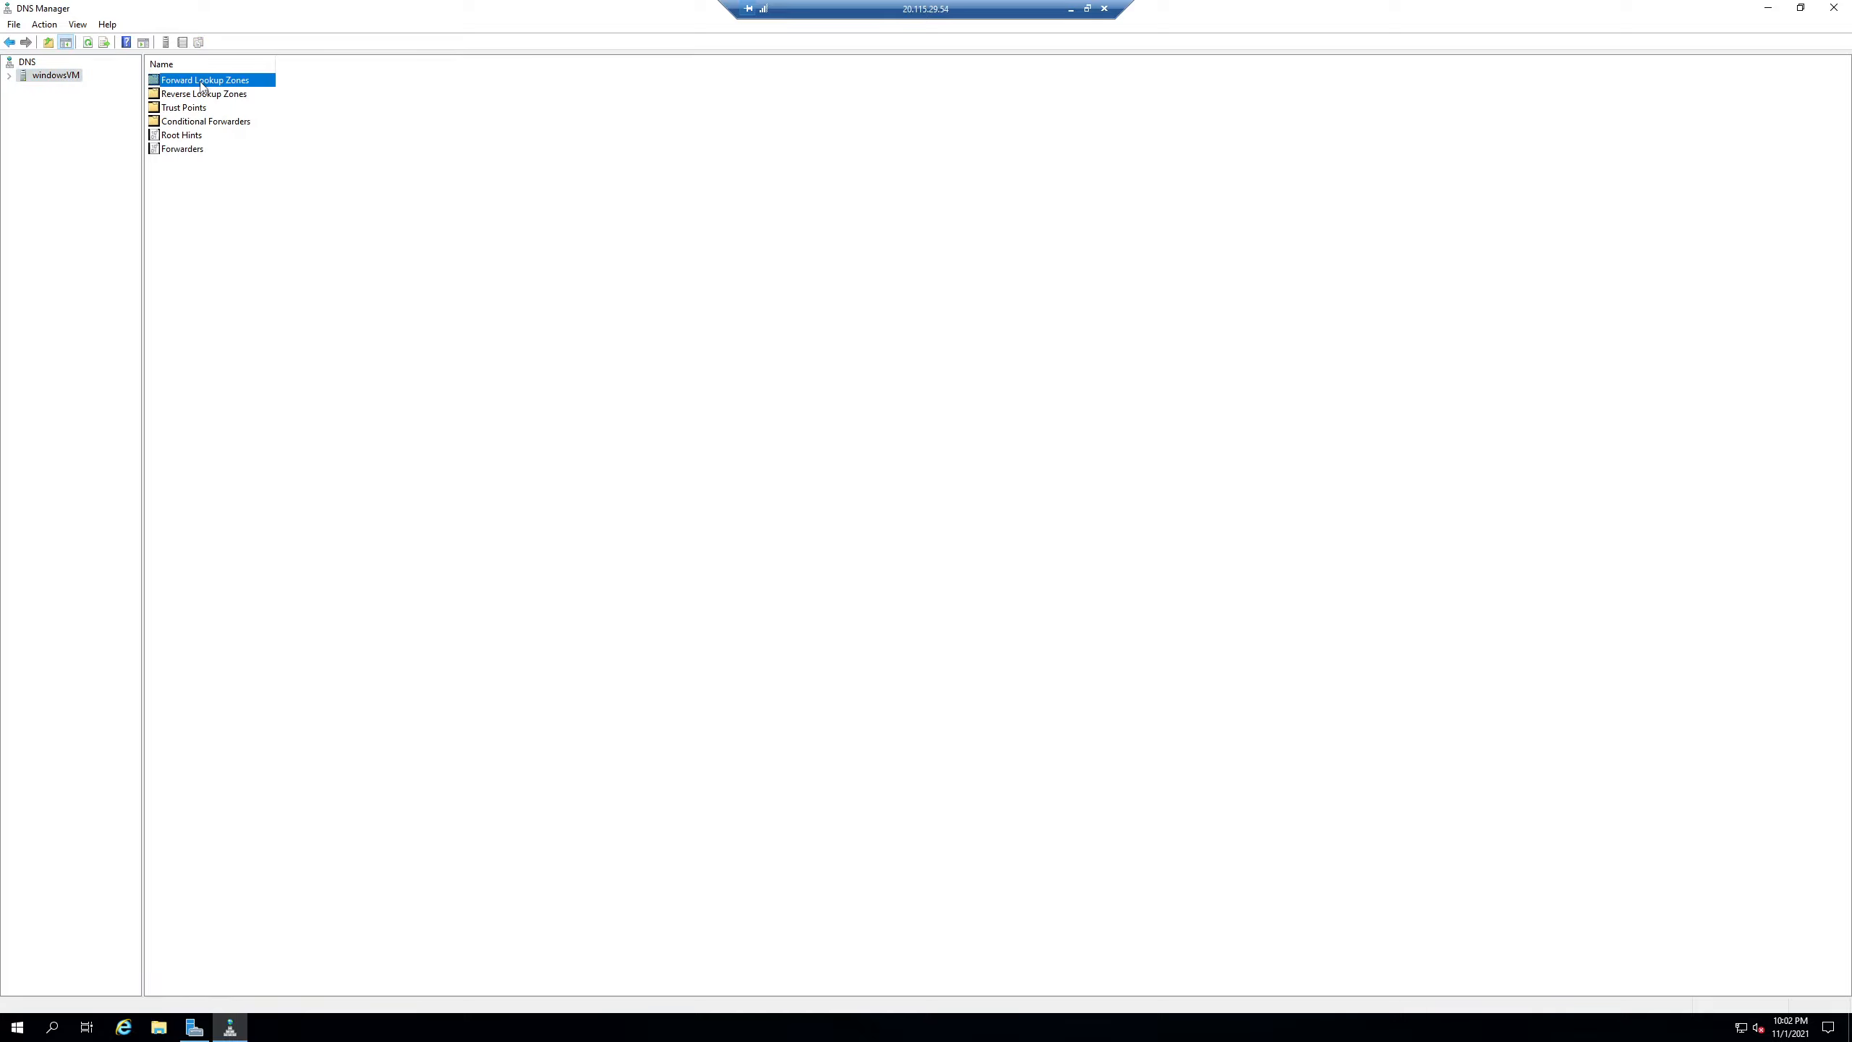
{"action": "right_click", "coordinate": [202, 85]}
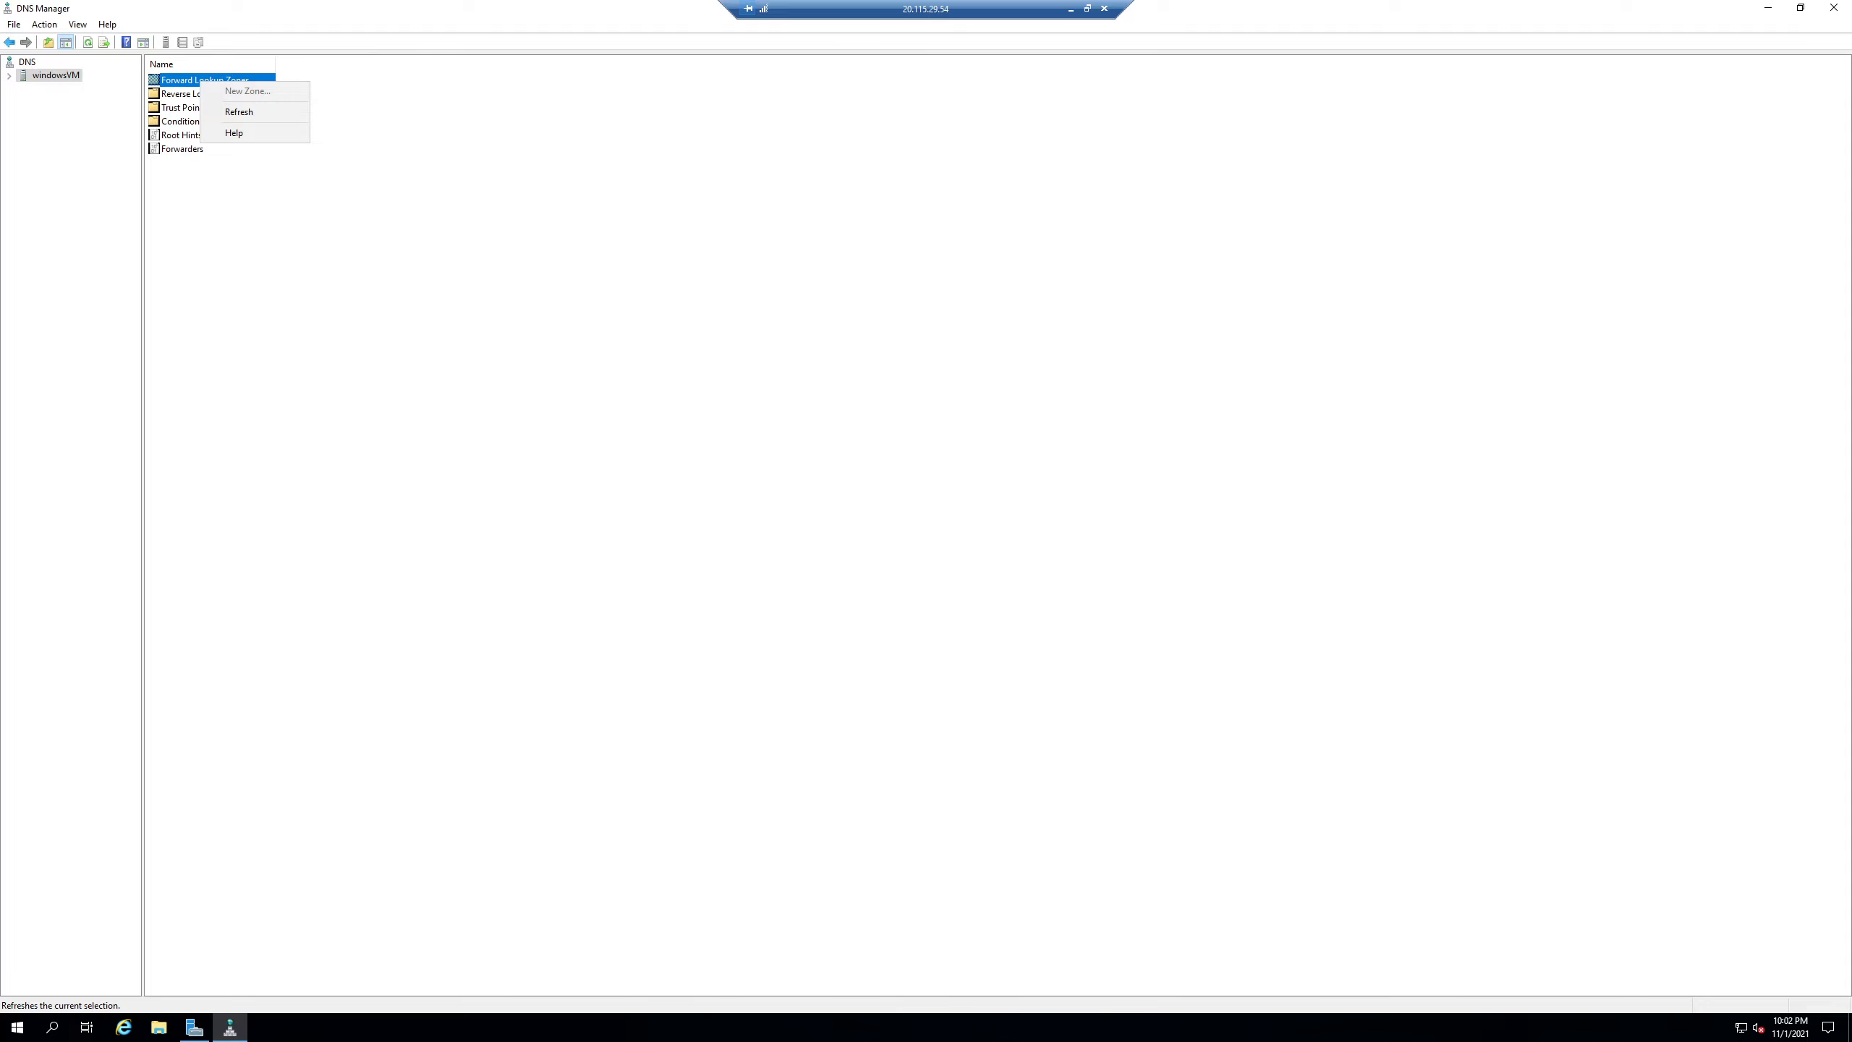
{"action": "left_click", "coordinate": [248, 90]}
{"action": "left_click", "coordinate": [275, 274]}
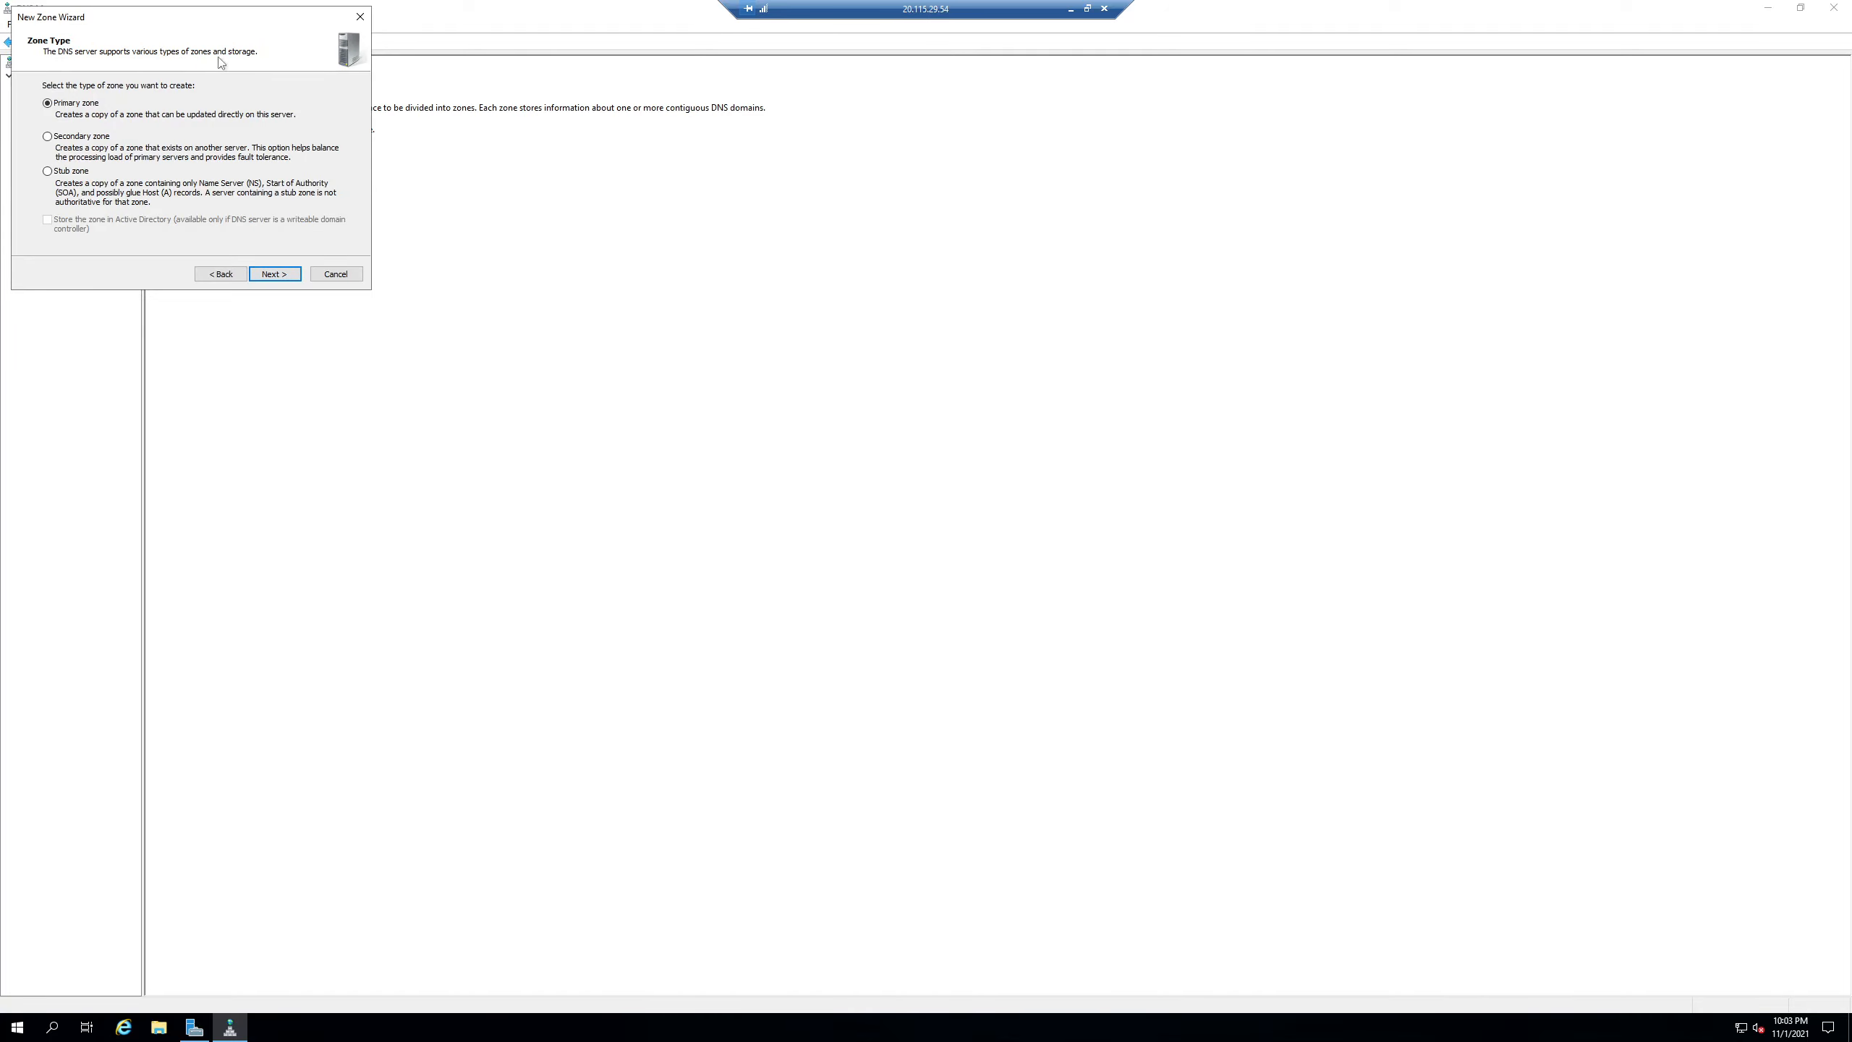
{"action": "left_click", "coordinate": [271, 273]}
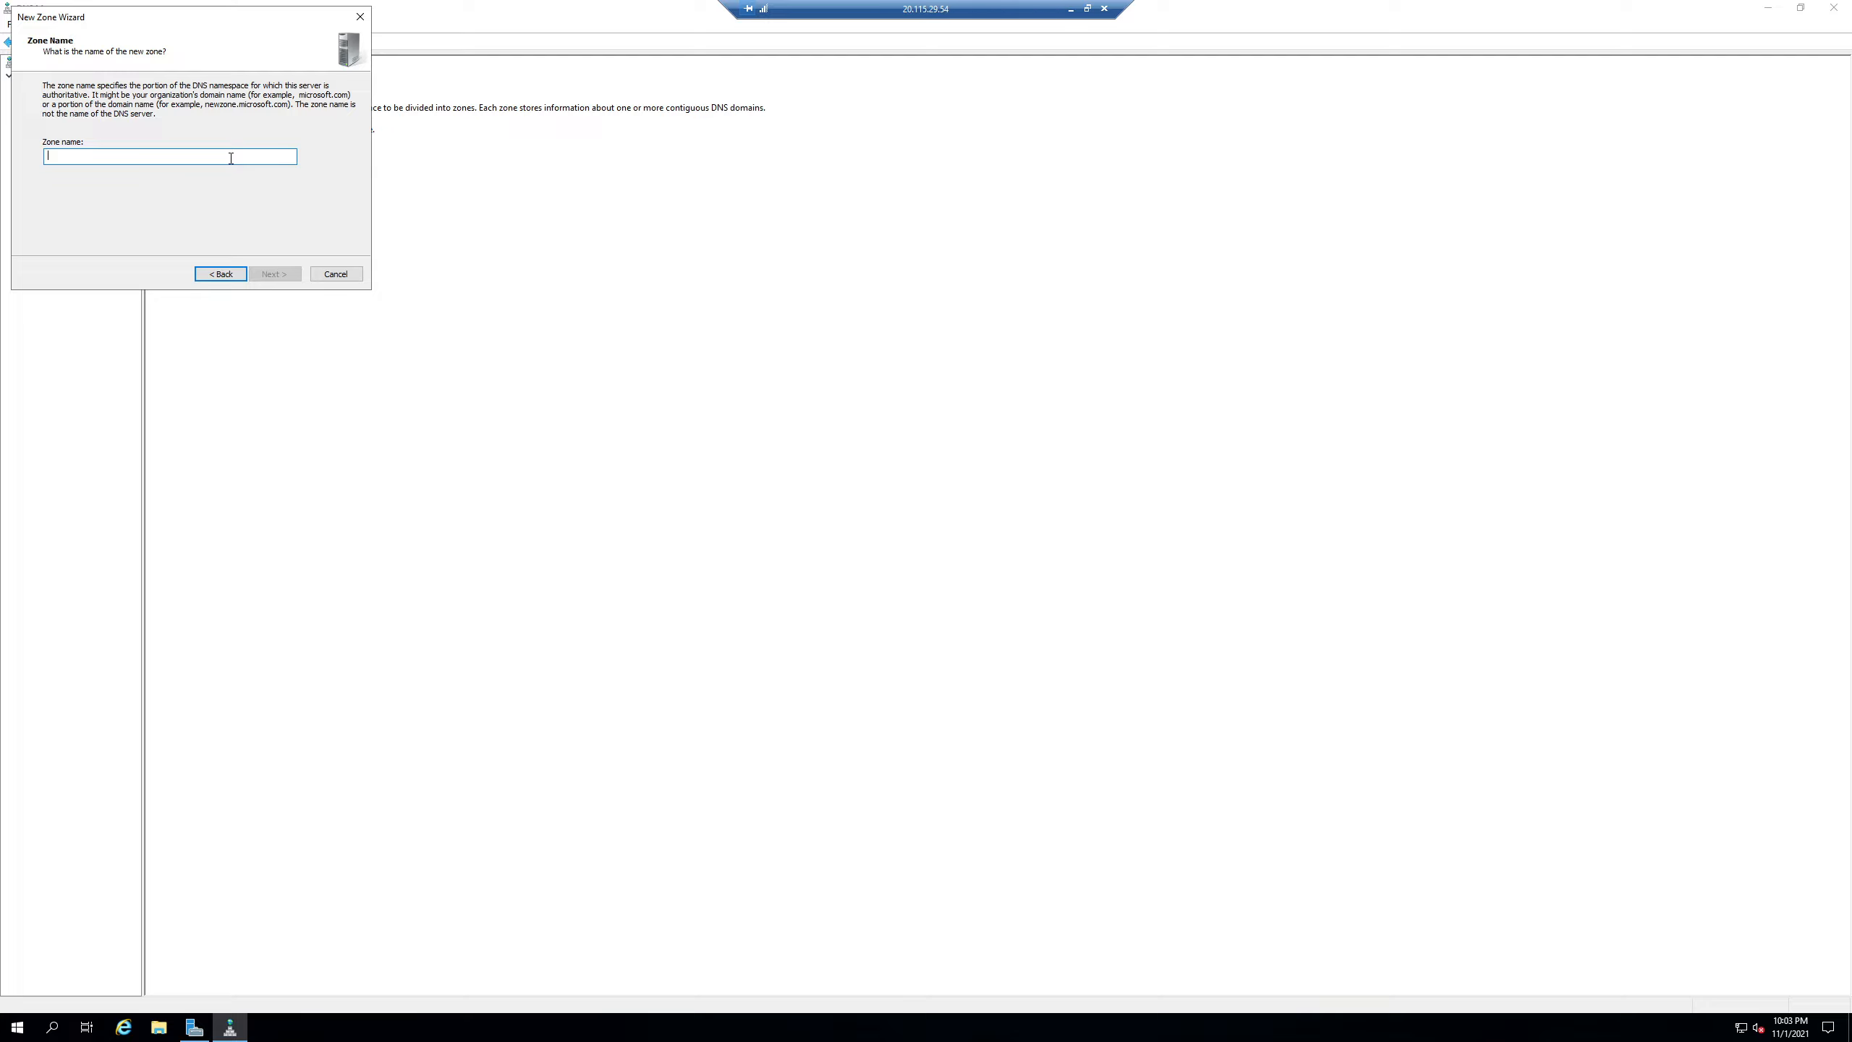
{"action": "type", "text": "hgy.com"}
{"action": "left_click", "coordinate": [280, 273]}
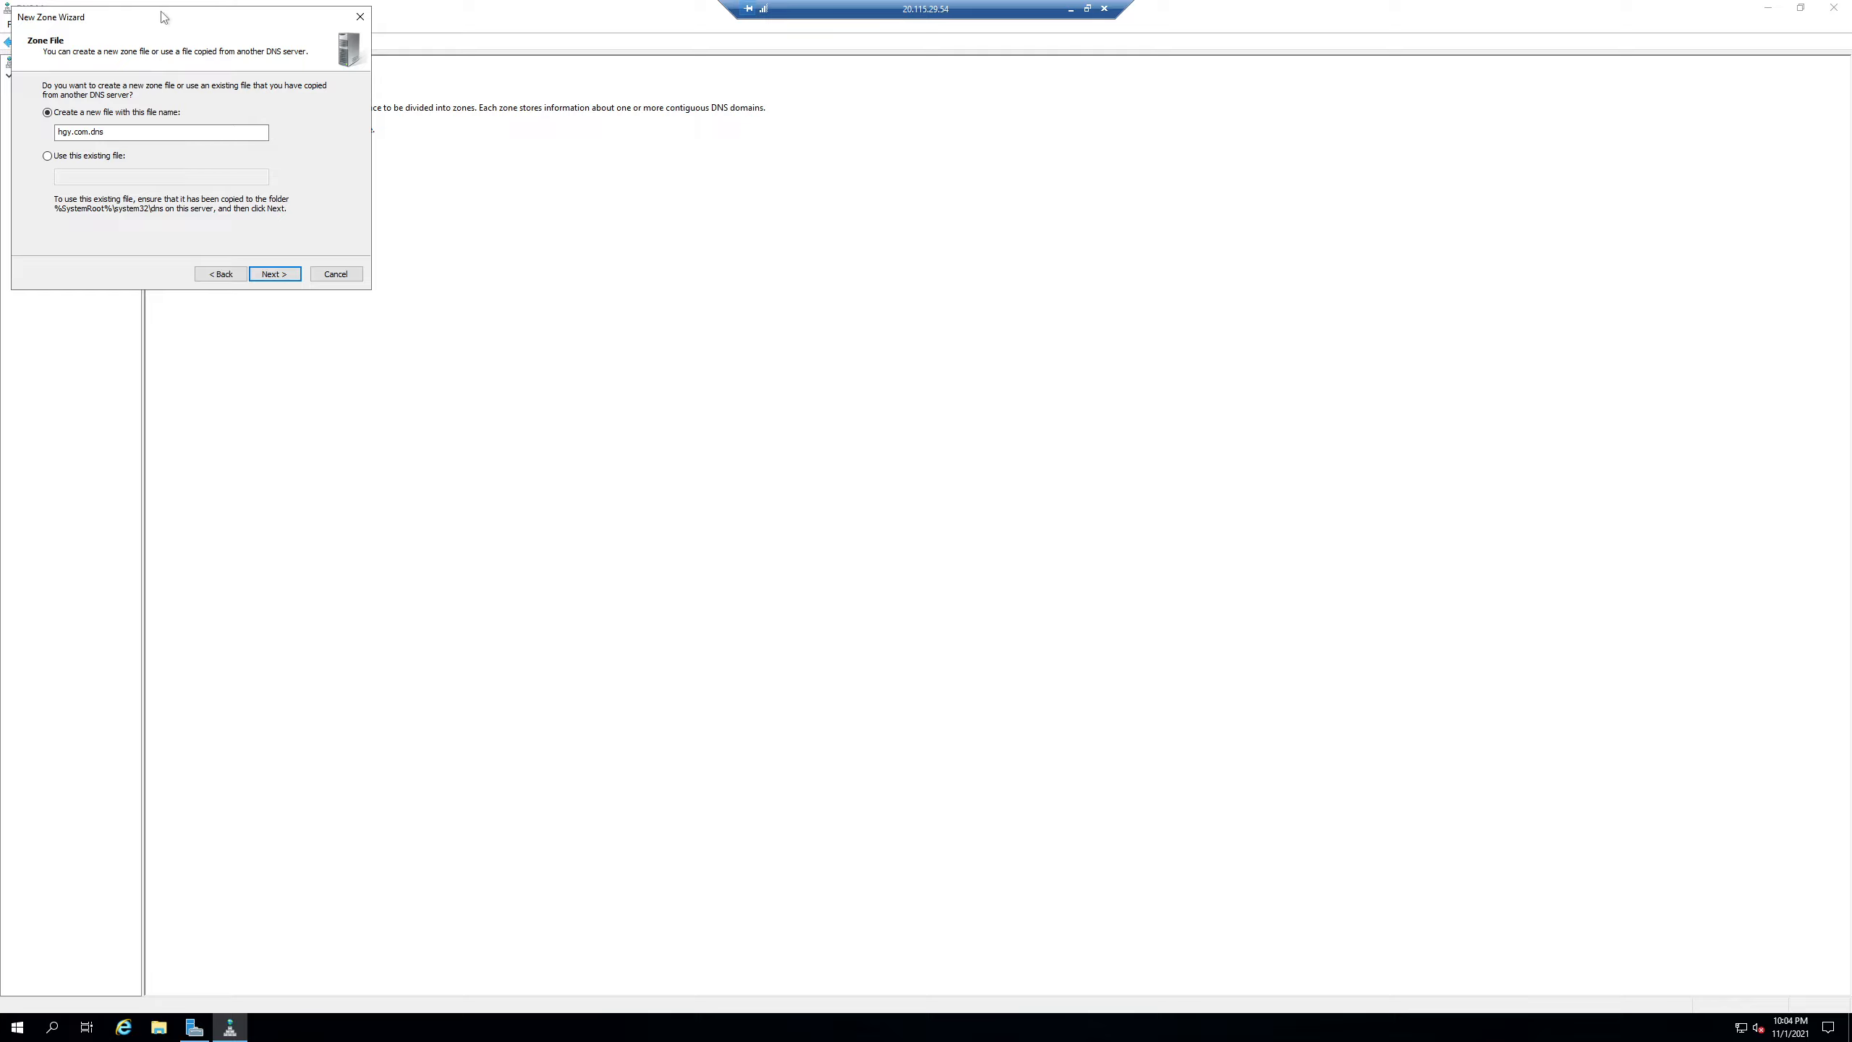
Step: Finish creating the zone with a new zone file named hgy.com.dns and no dynamic updates allowed
{"action": "left_click_drag", "start_coordinate": [166, 16], "coordinate": [775, 259]}
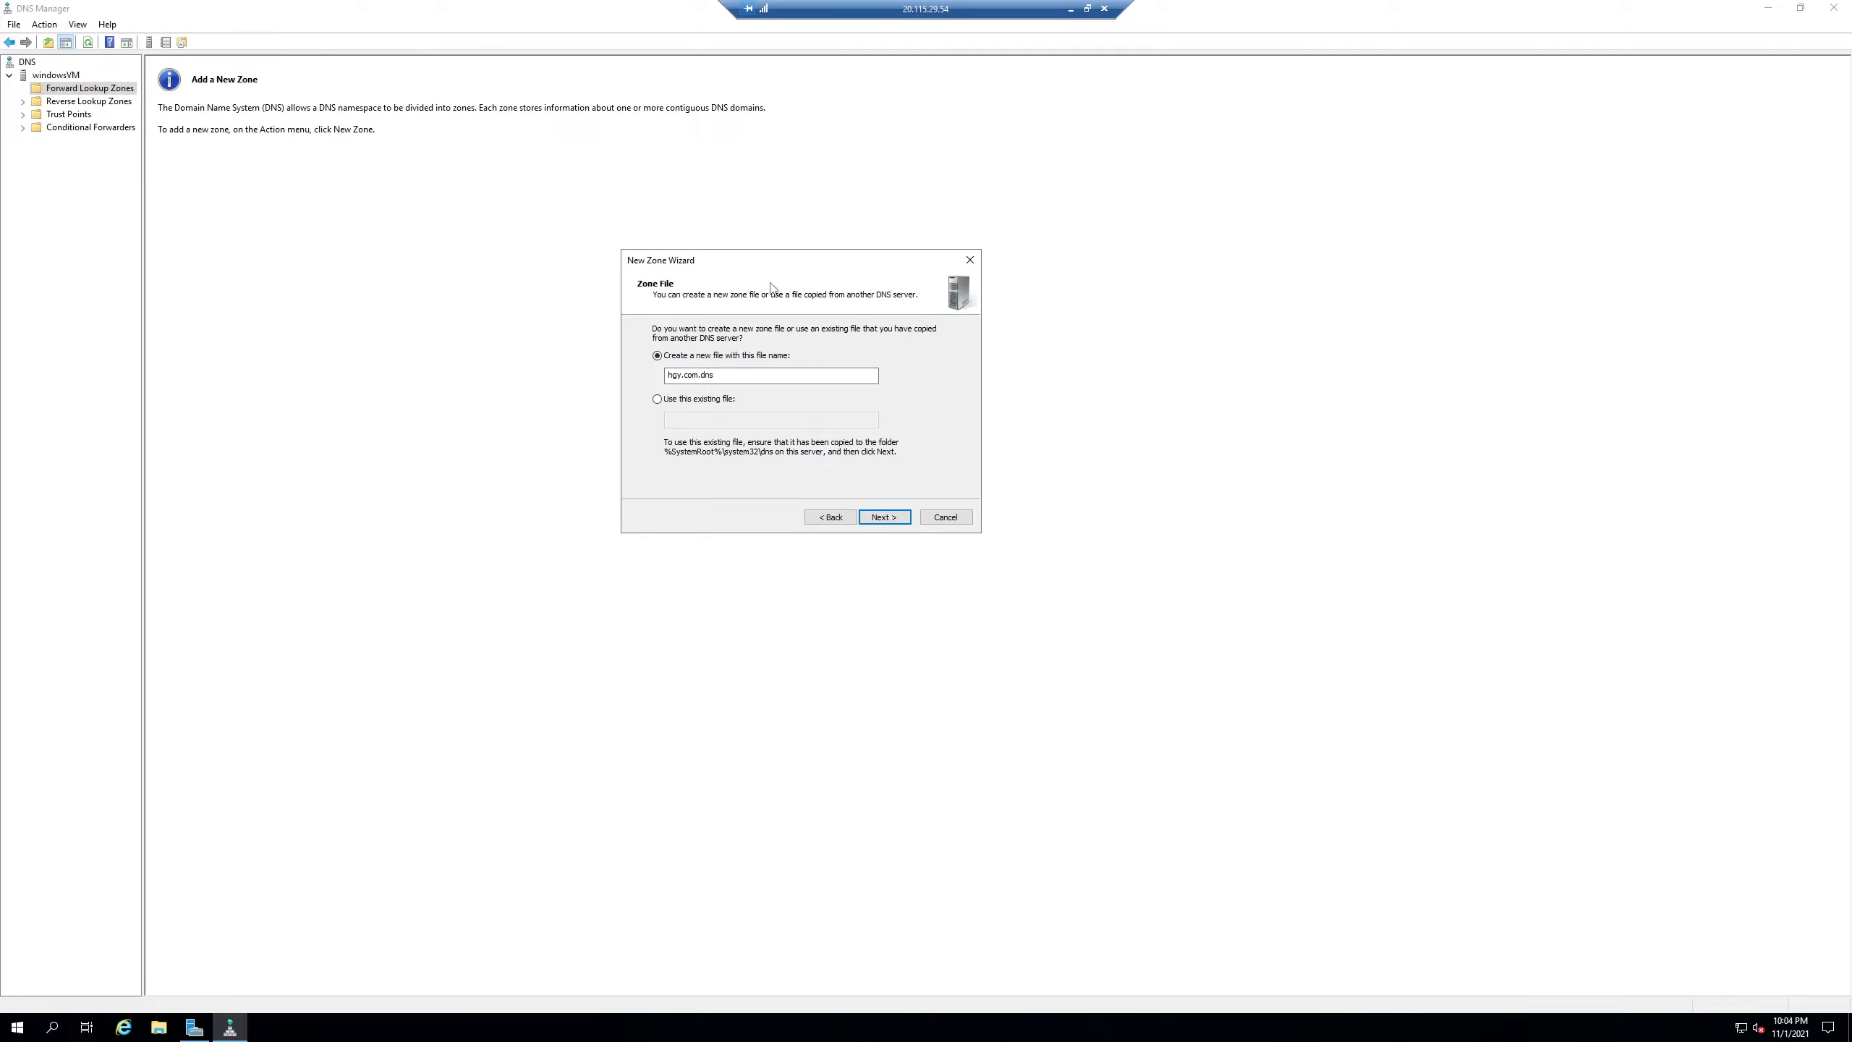
{"action": "left_click", "coordinate": [878, 519]}
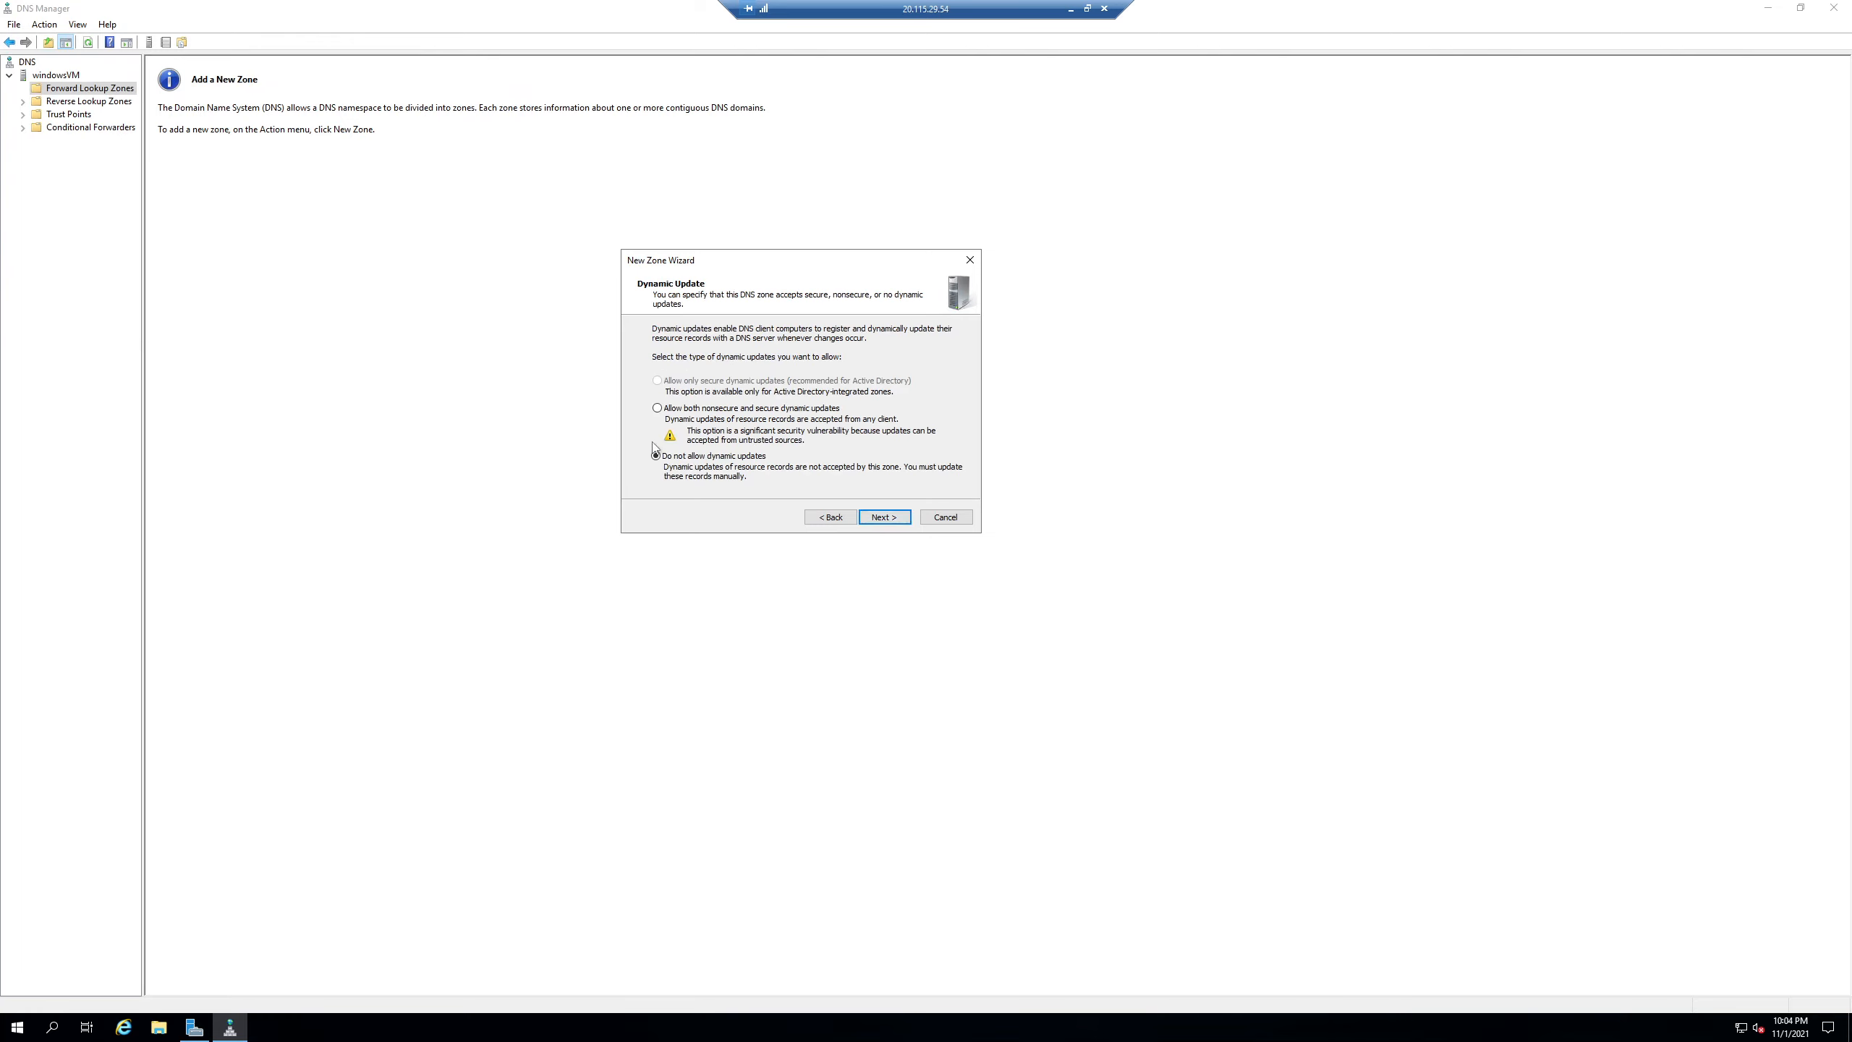
{"action": "left_click", "coordinate": [880, 519]}
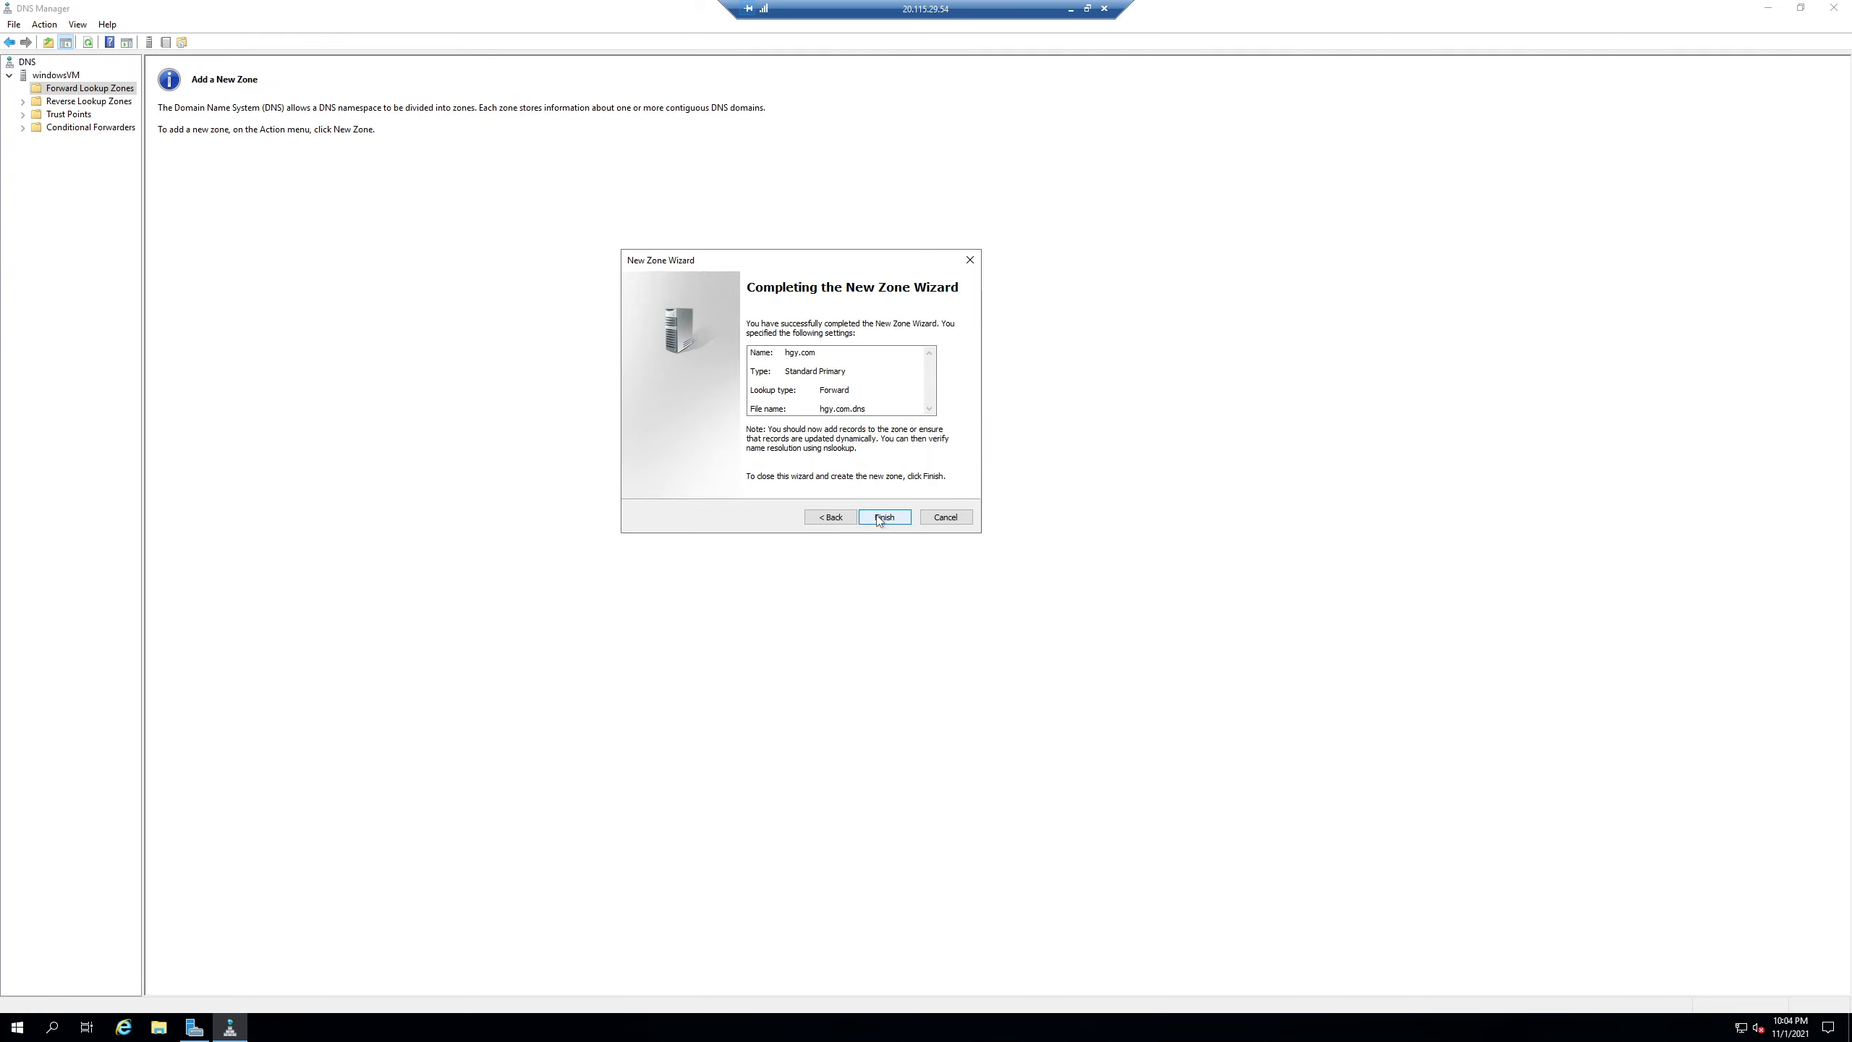
{"action": "left_click", "coordinate": [883, 517]}
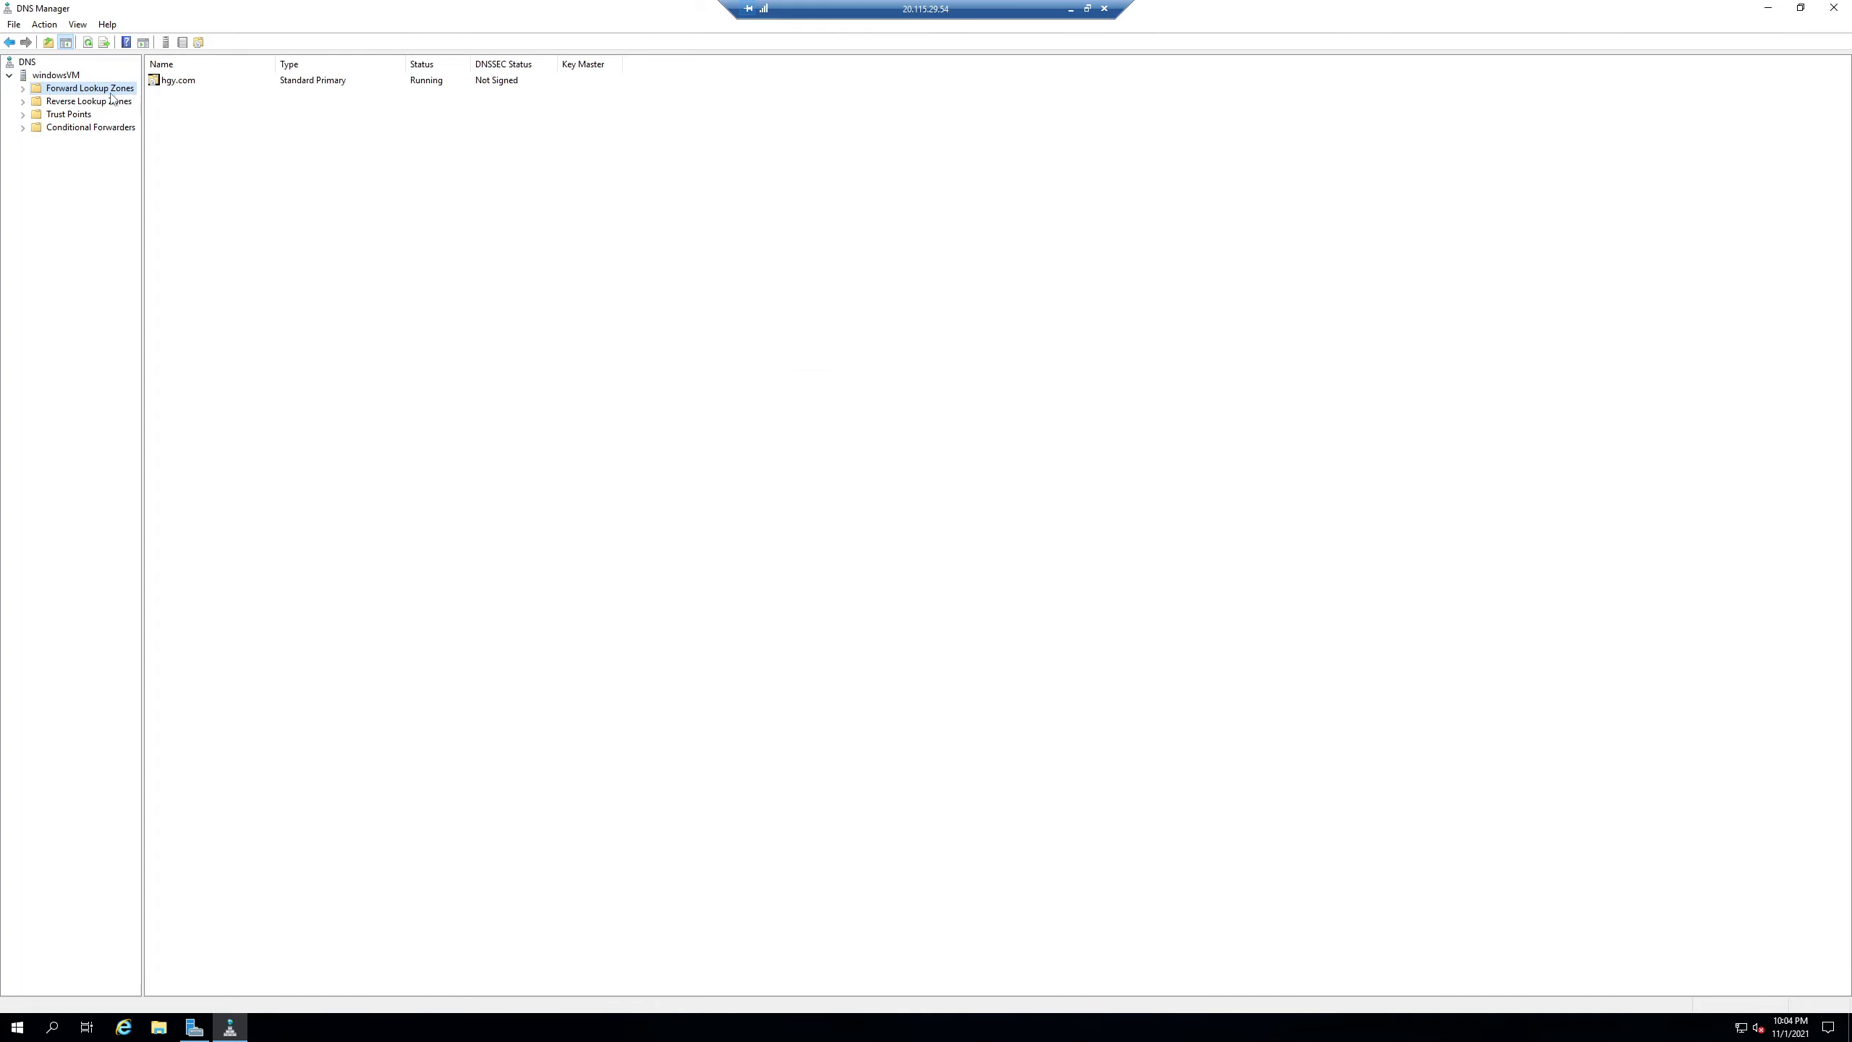
Step: Expand the forward lookup zones and view the records of the hgy.com zone
{"action": "left_click", "coordinate": [23, 89]}
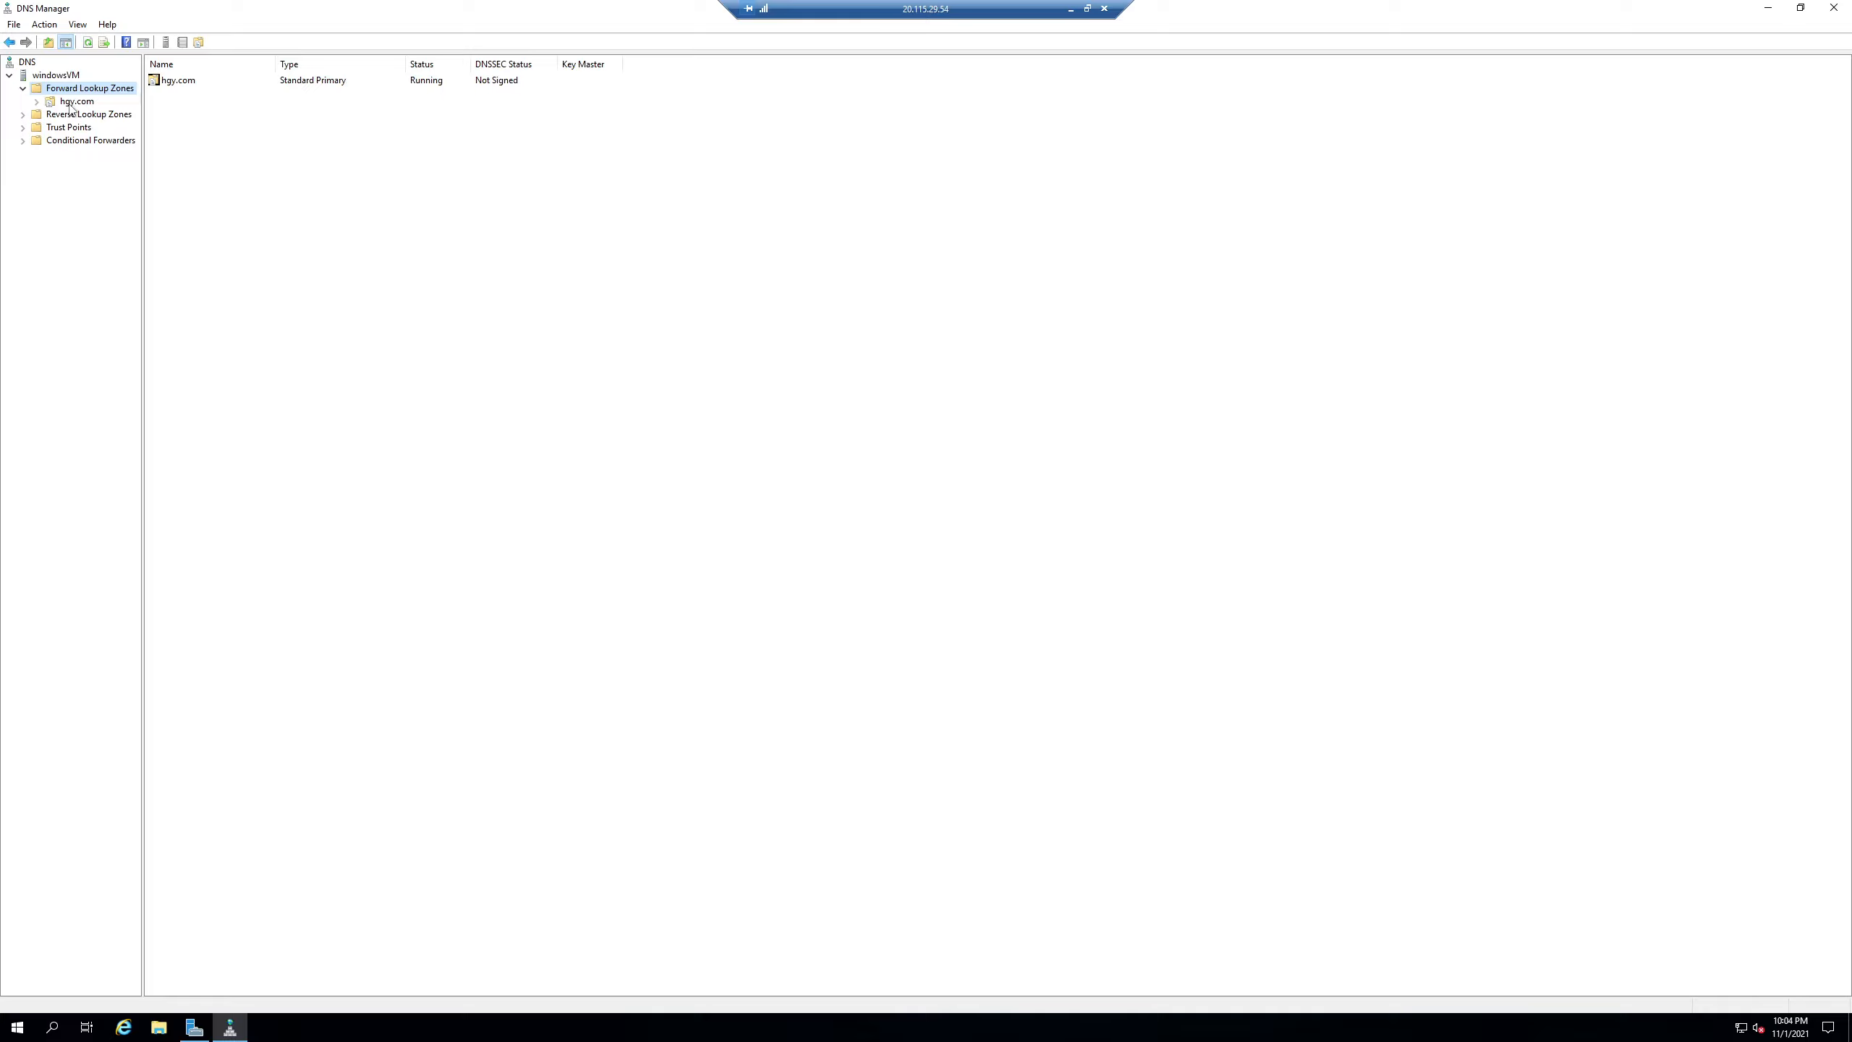
{"action": "left_click", "coordinate": [71, 103]}
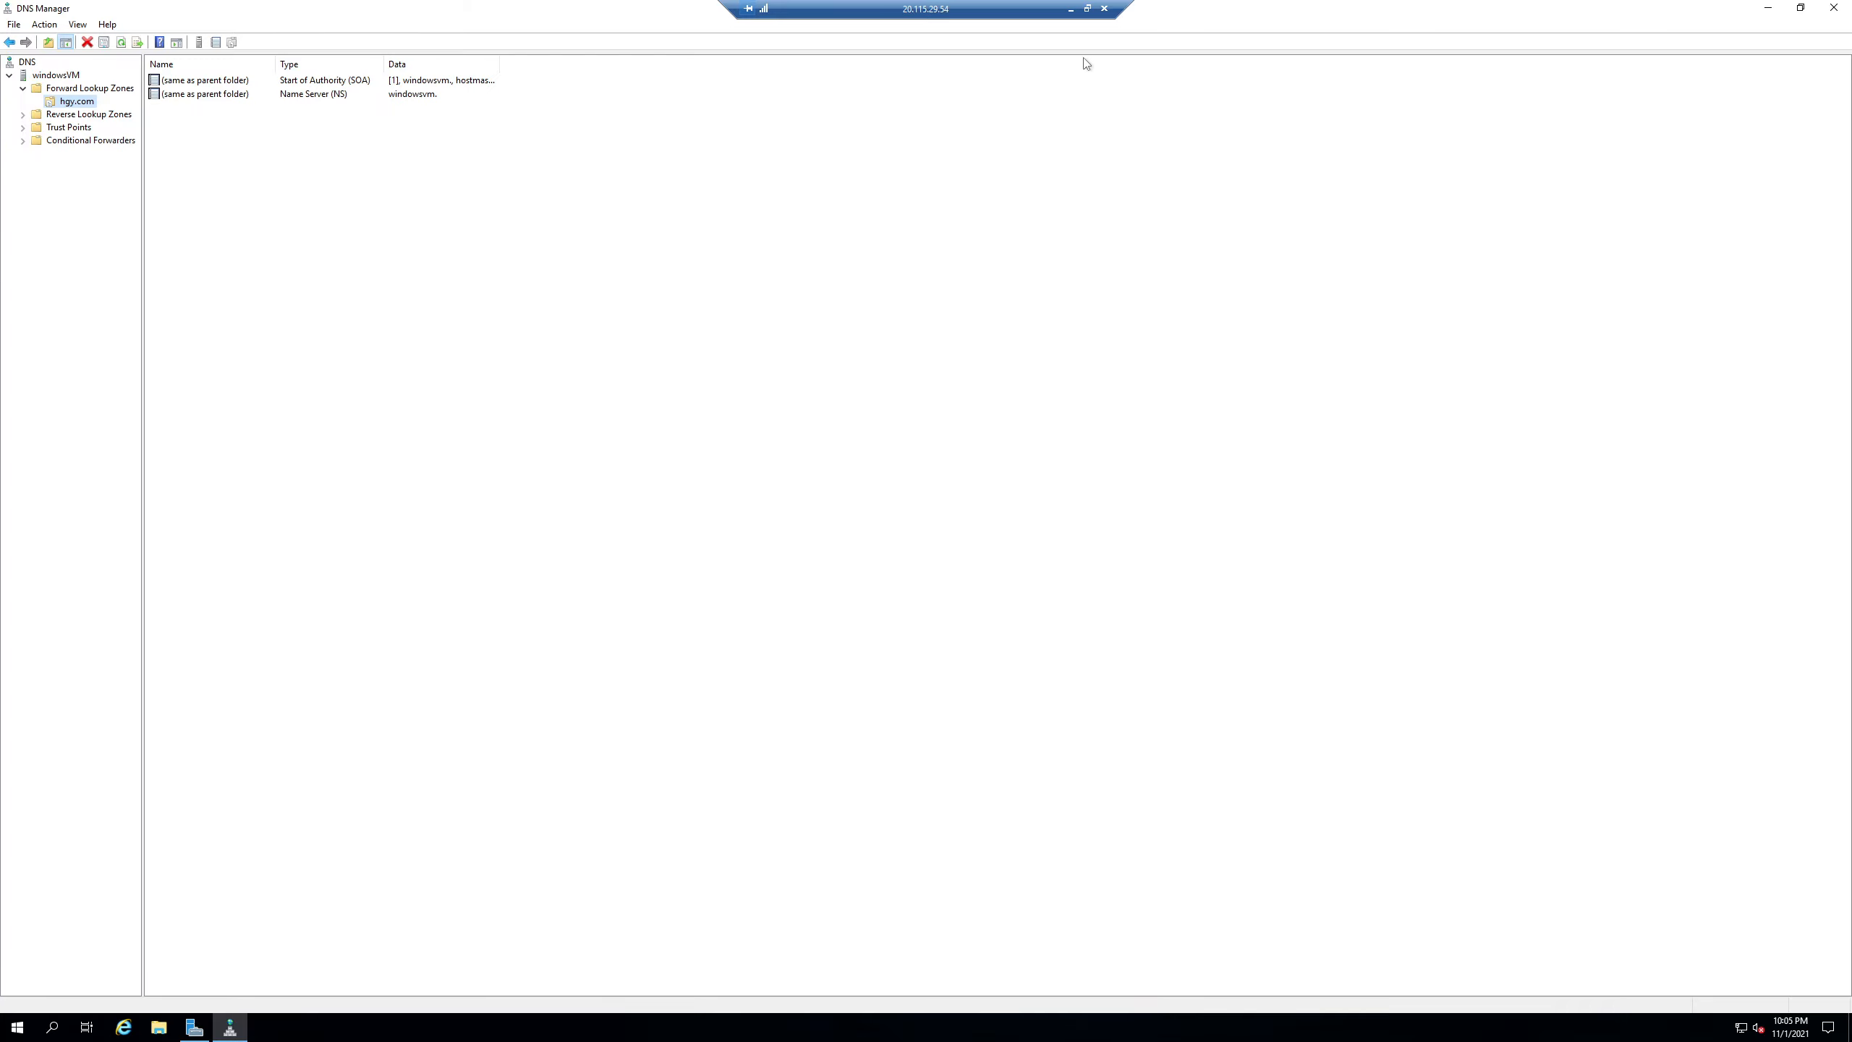
Step: Switch back to the Azure portal and look up windowsVM's private IP address in its networking properties
{"action": "left_click", "coordinate": [1071, 10]}
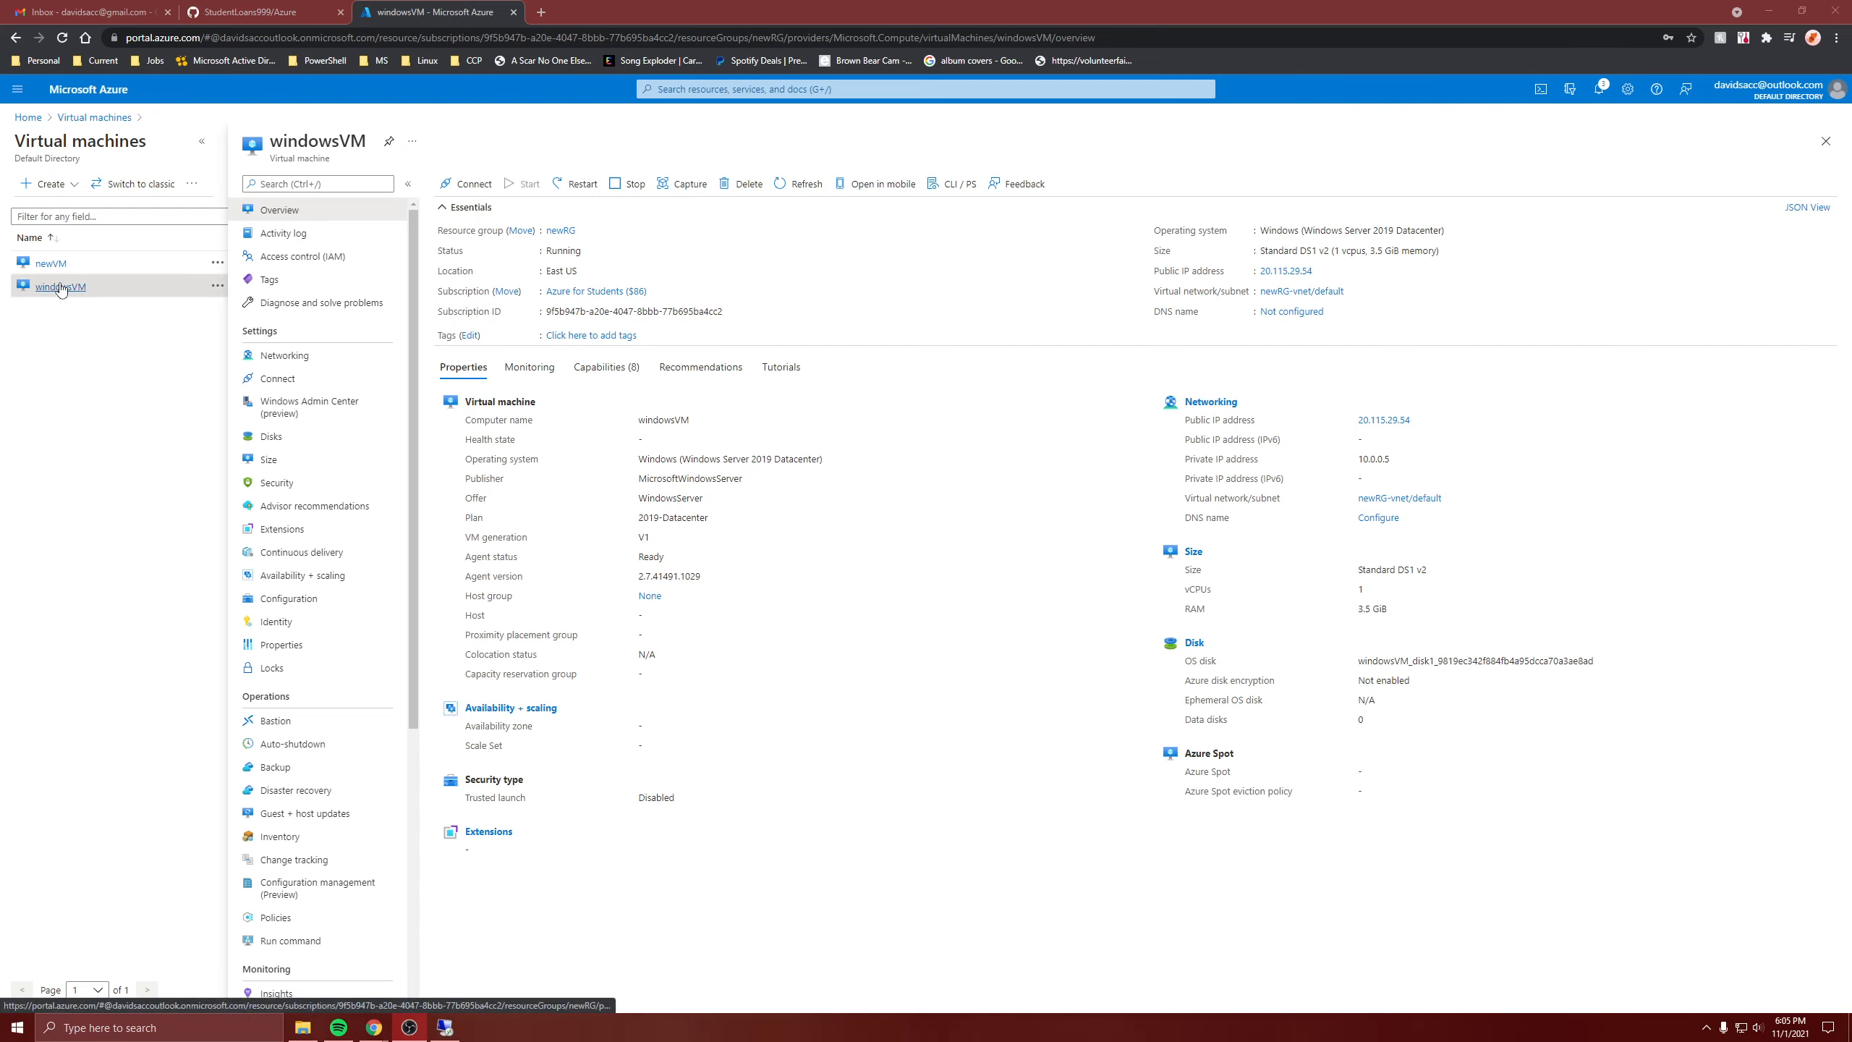
{"action": "mouse_move", "coordinate": [65, 290]}
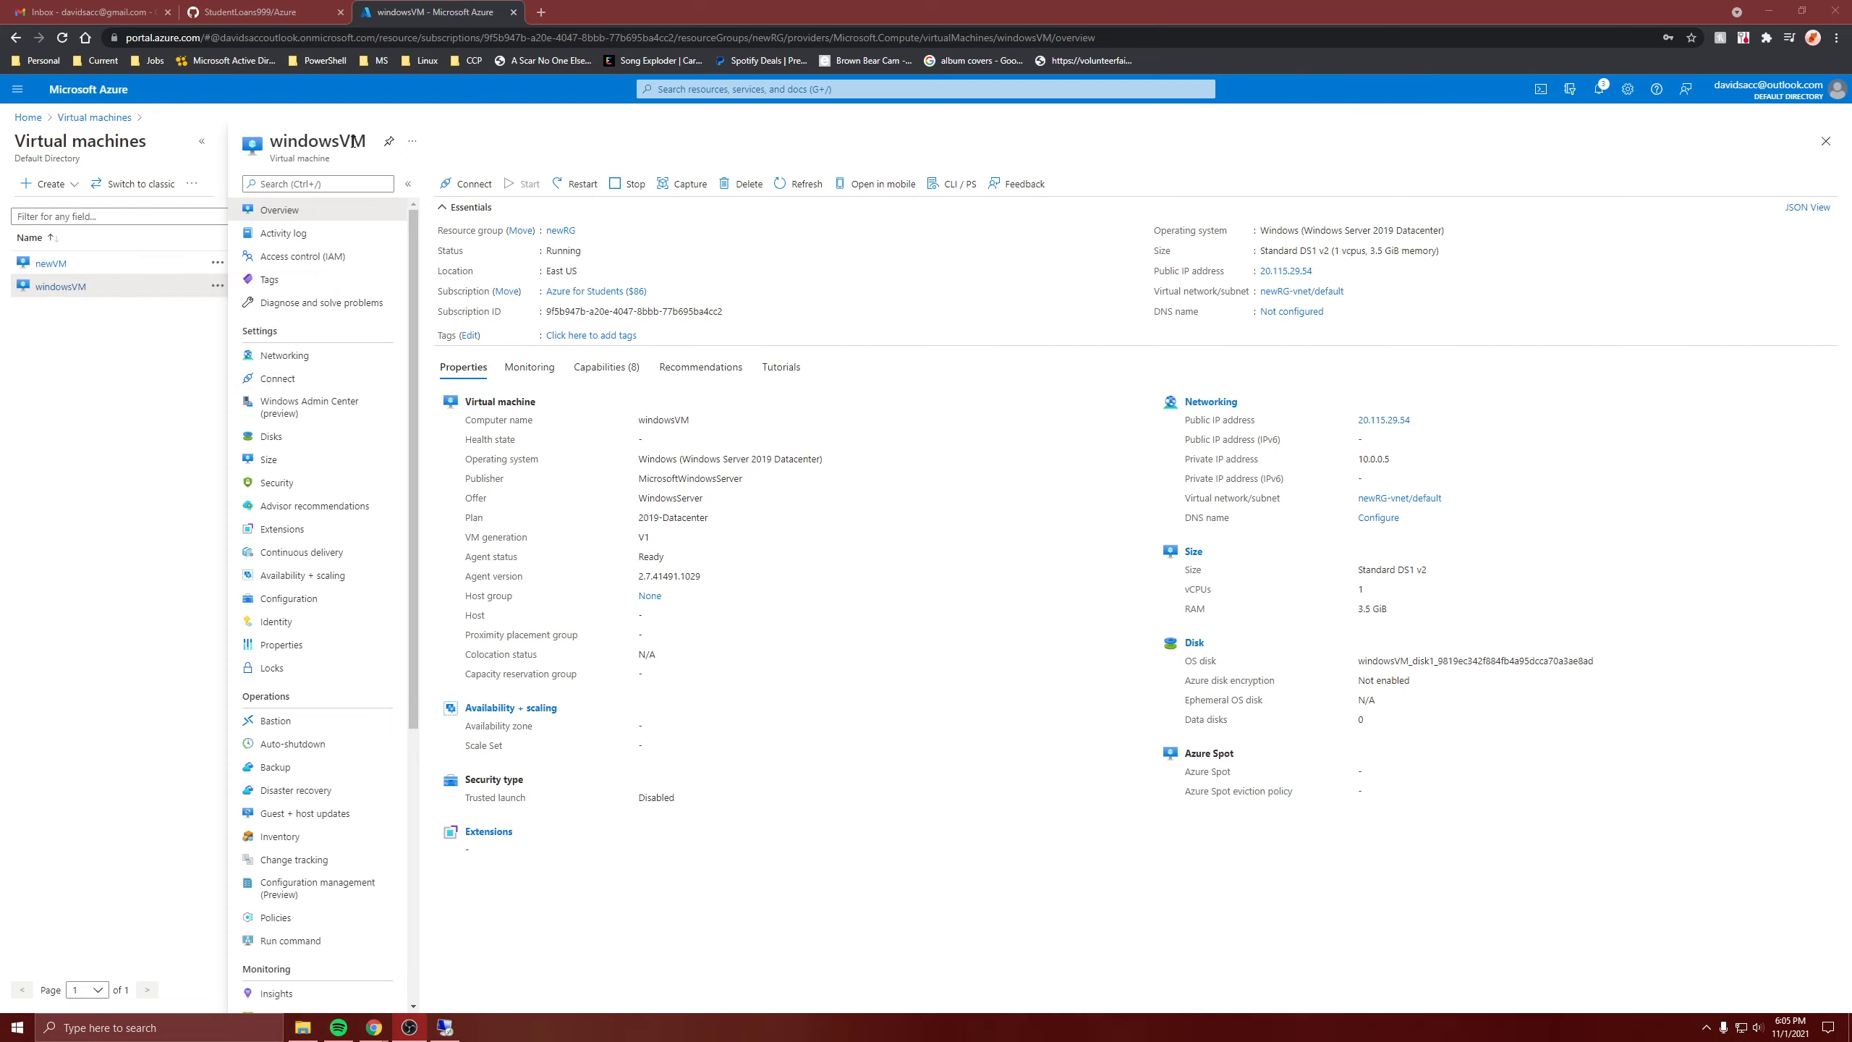
{"action": "double_click", "coordinate": [1375, 458]}
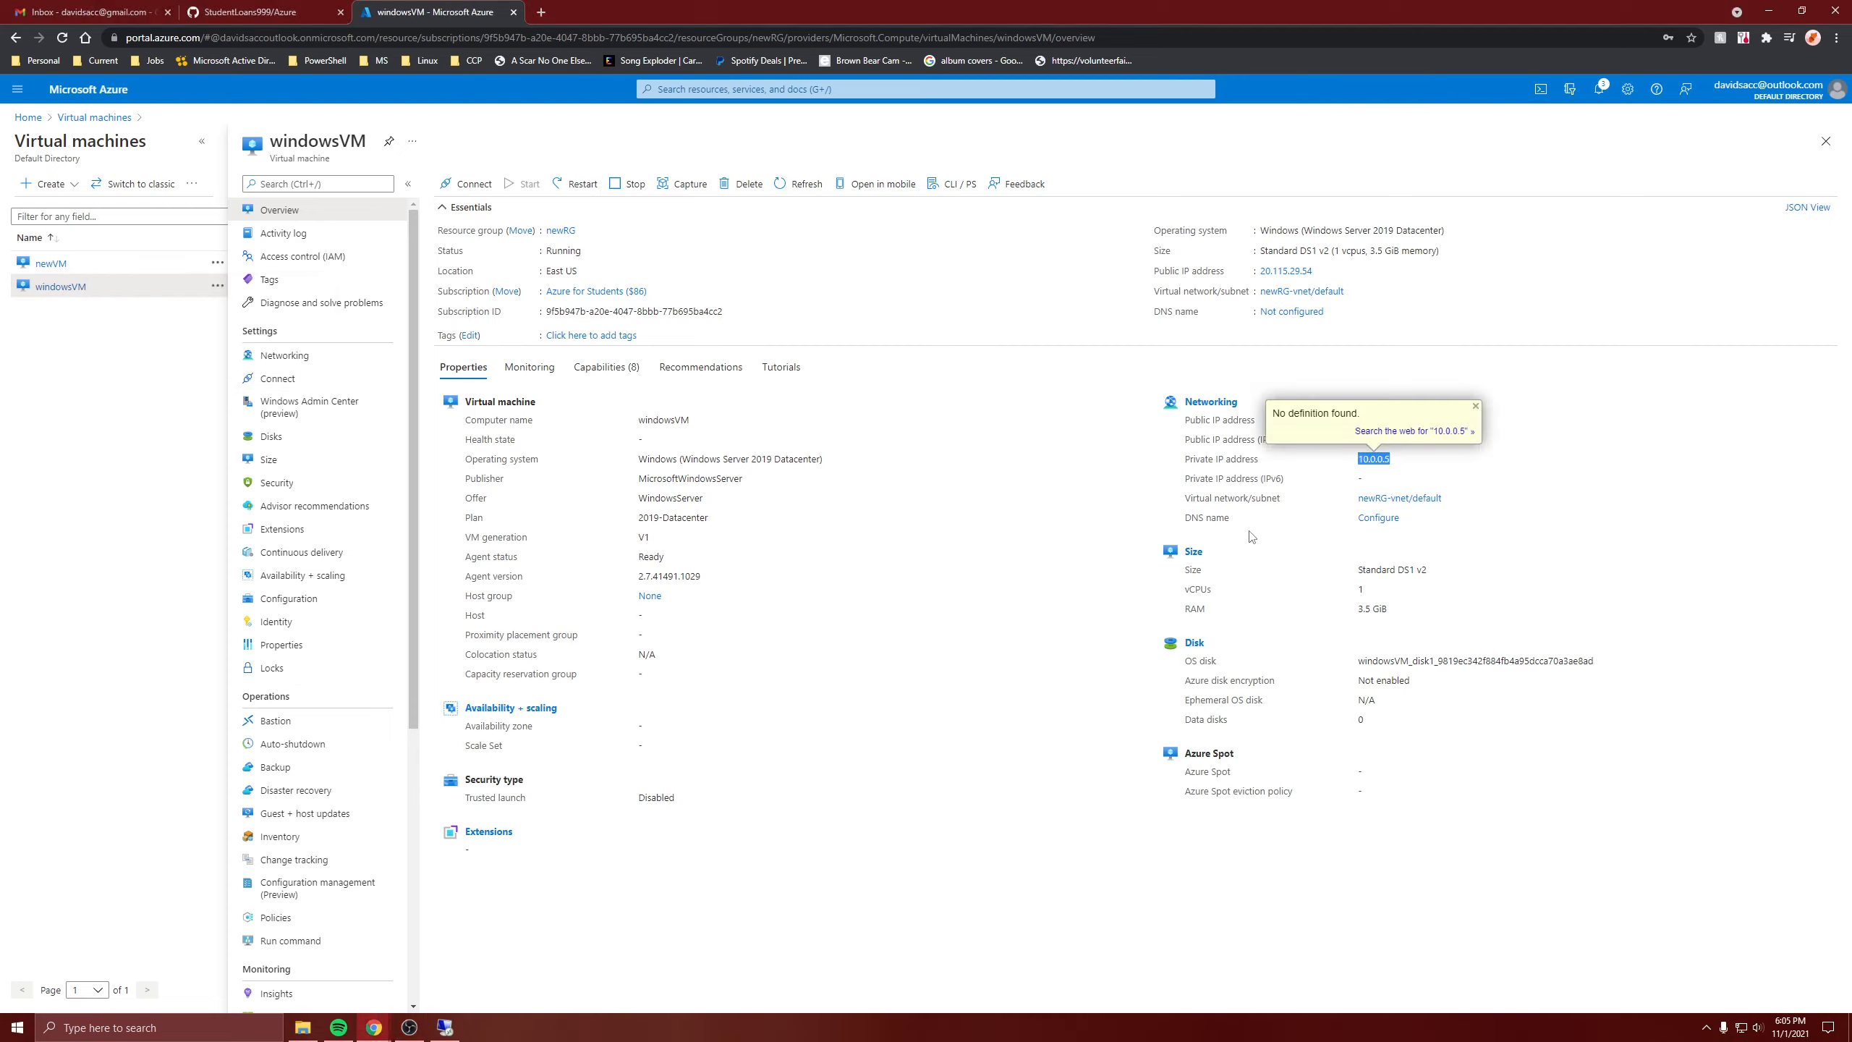
Step: Set the newRG-vnet virtual network to use a custom DNS server at 10.0.0.5 and save the change
{"action": "left_click", "coordinate": [1301, 291]}
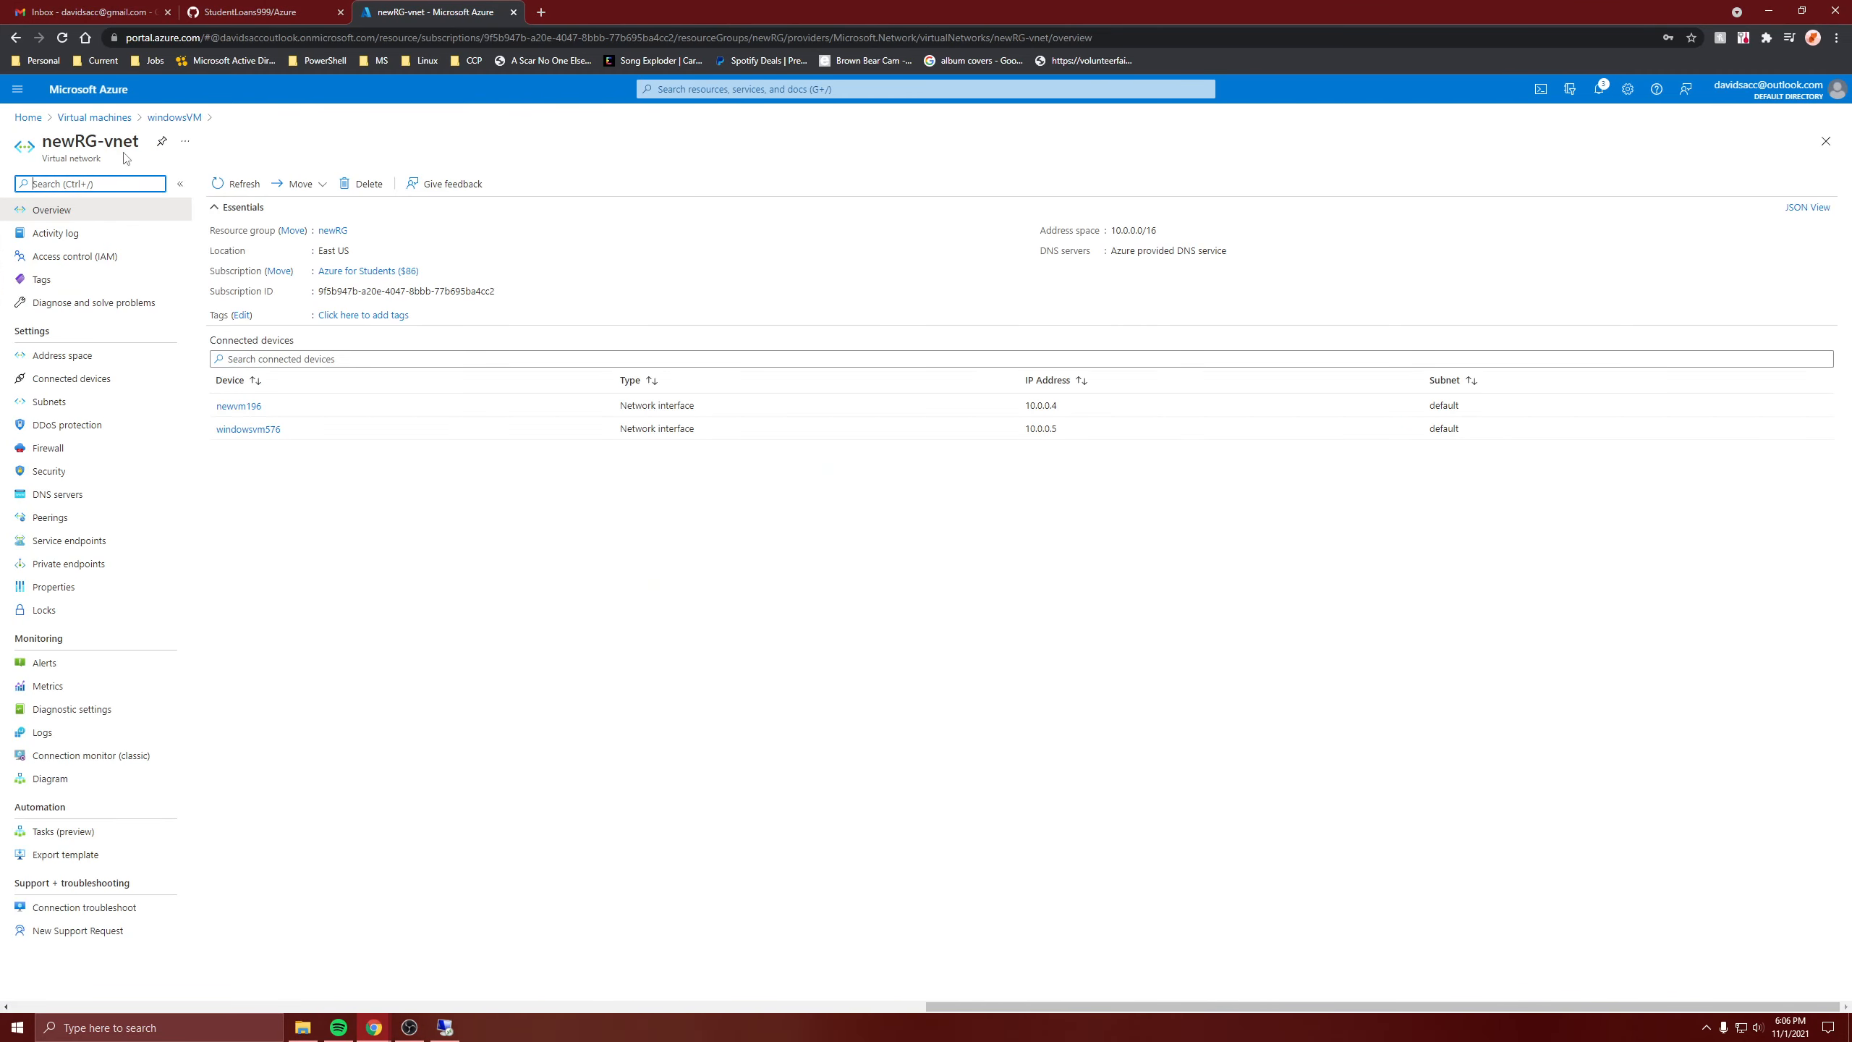
{"action": "left_click", "coordinate": [70, 497]}
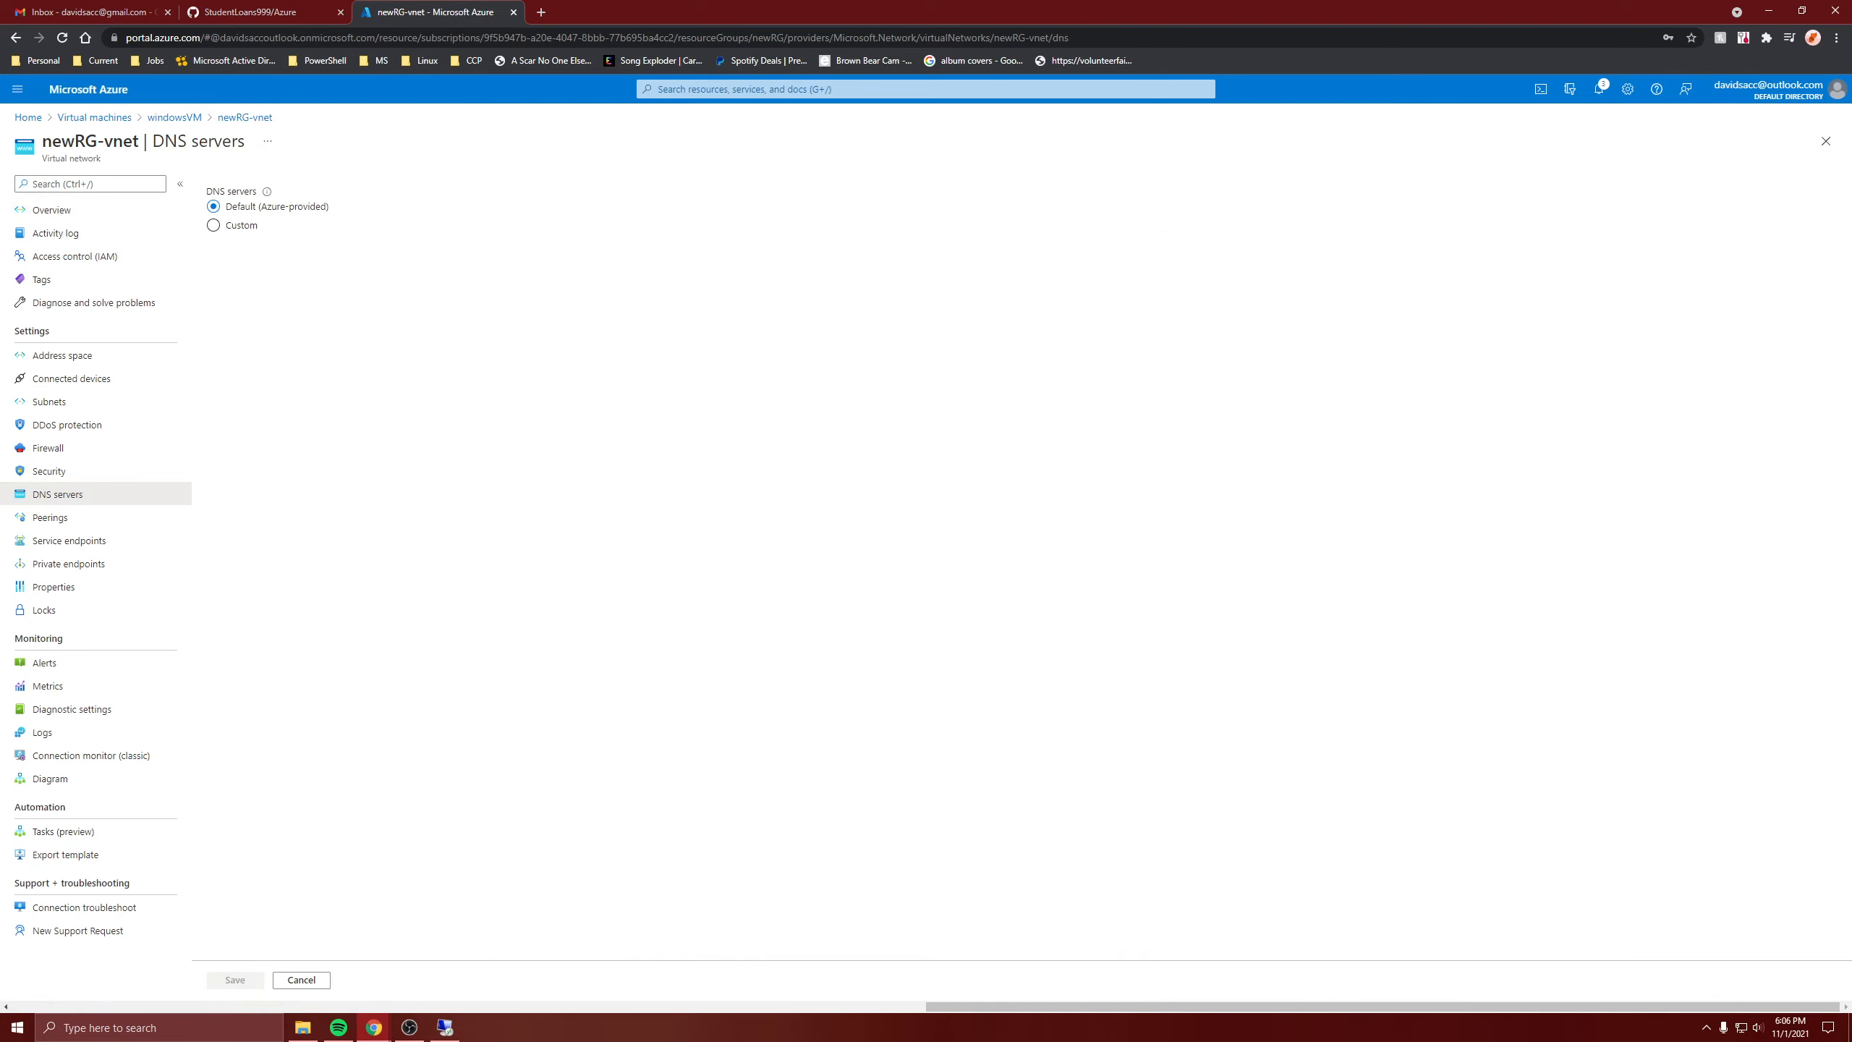
{"action": "left_click", "coordinate": [235, 227]}
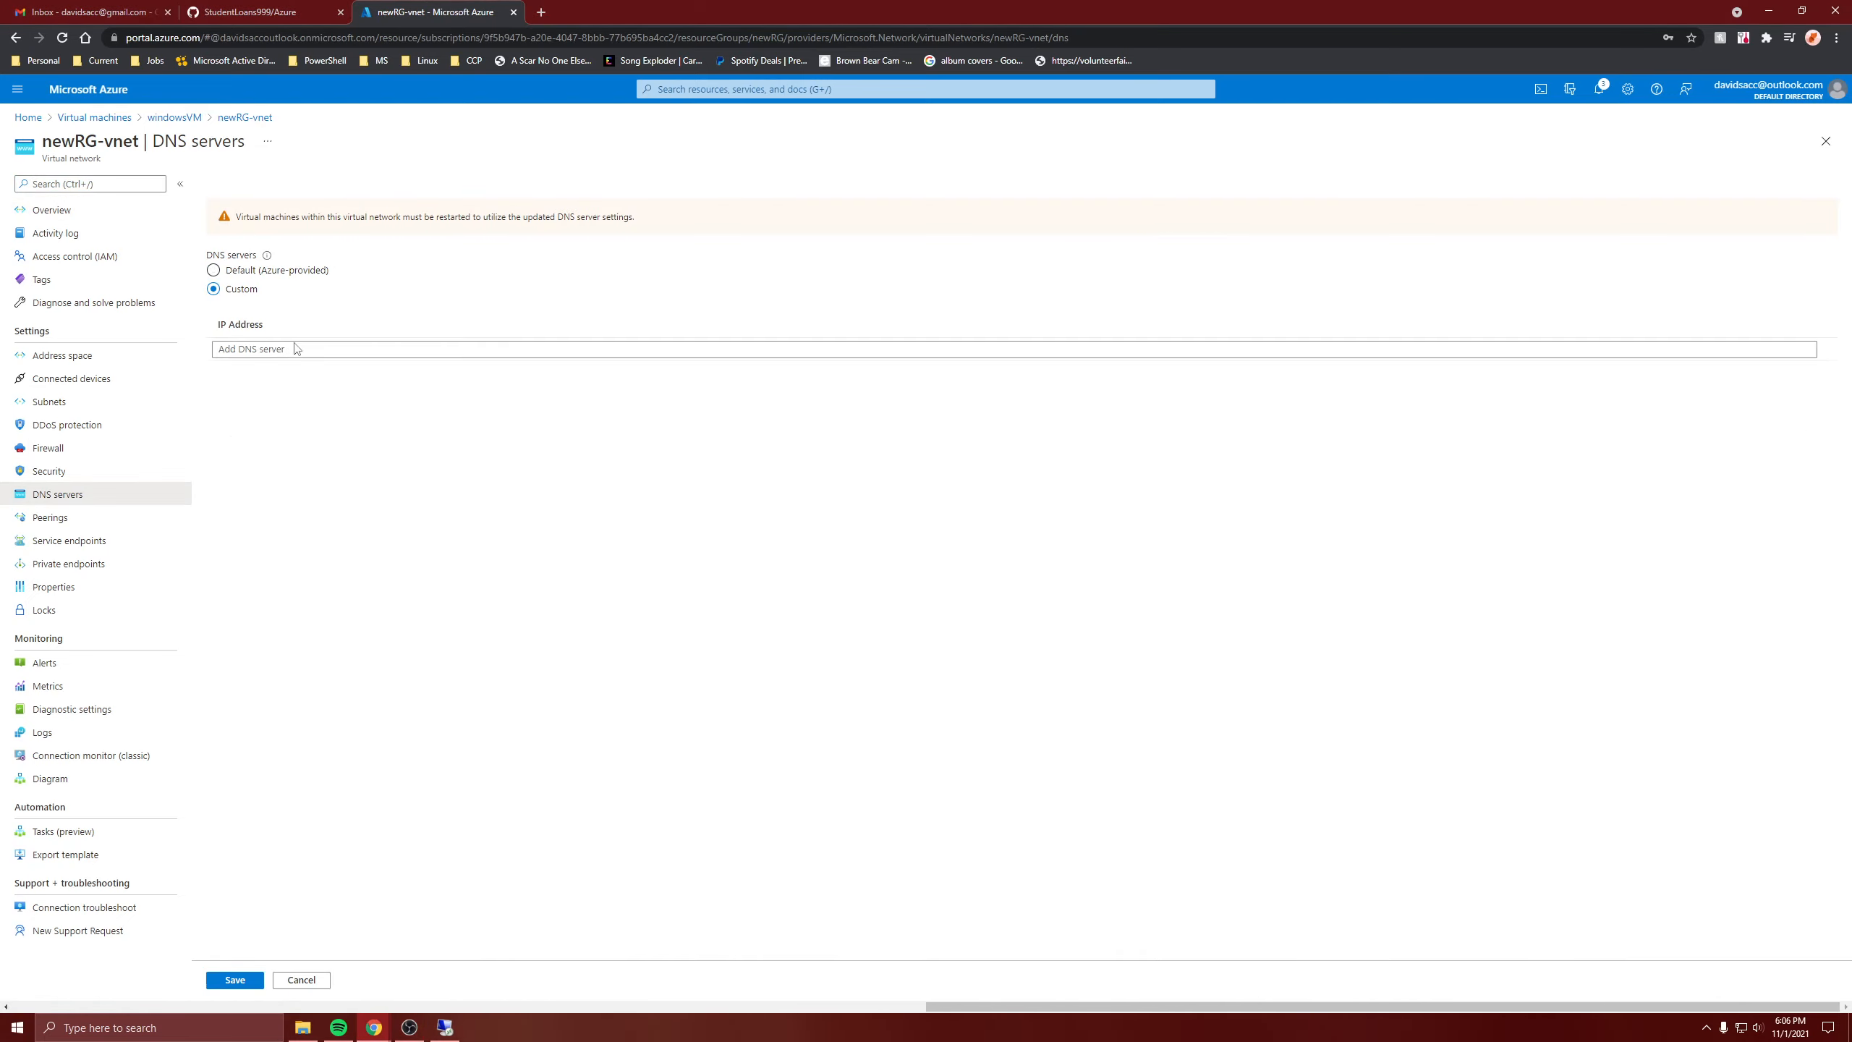
{"action": "left_click", "coordinate": [296, 349]}
{"action": "type", "text": "10.0.0.5"}
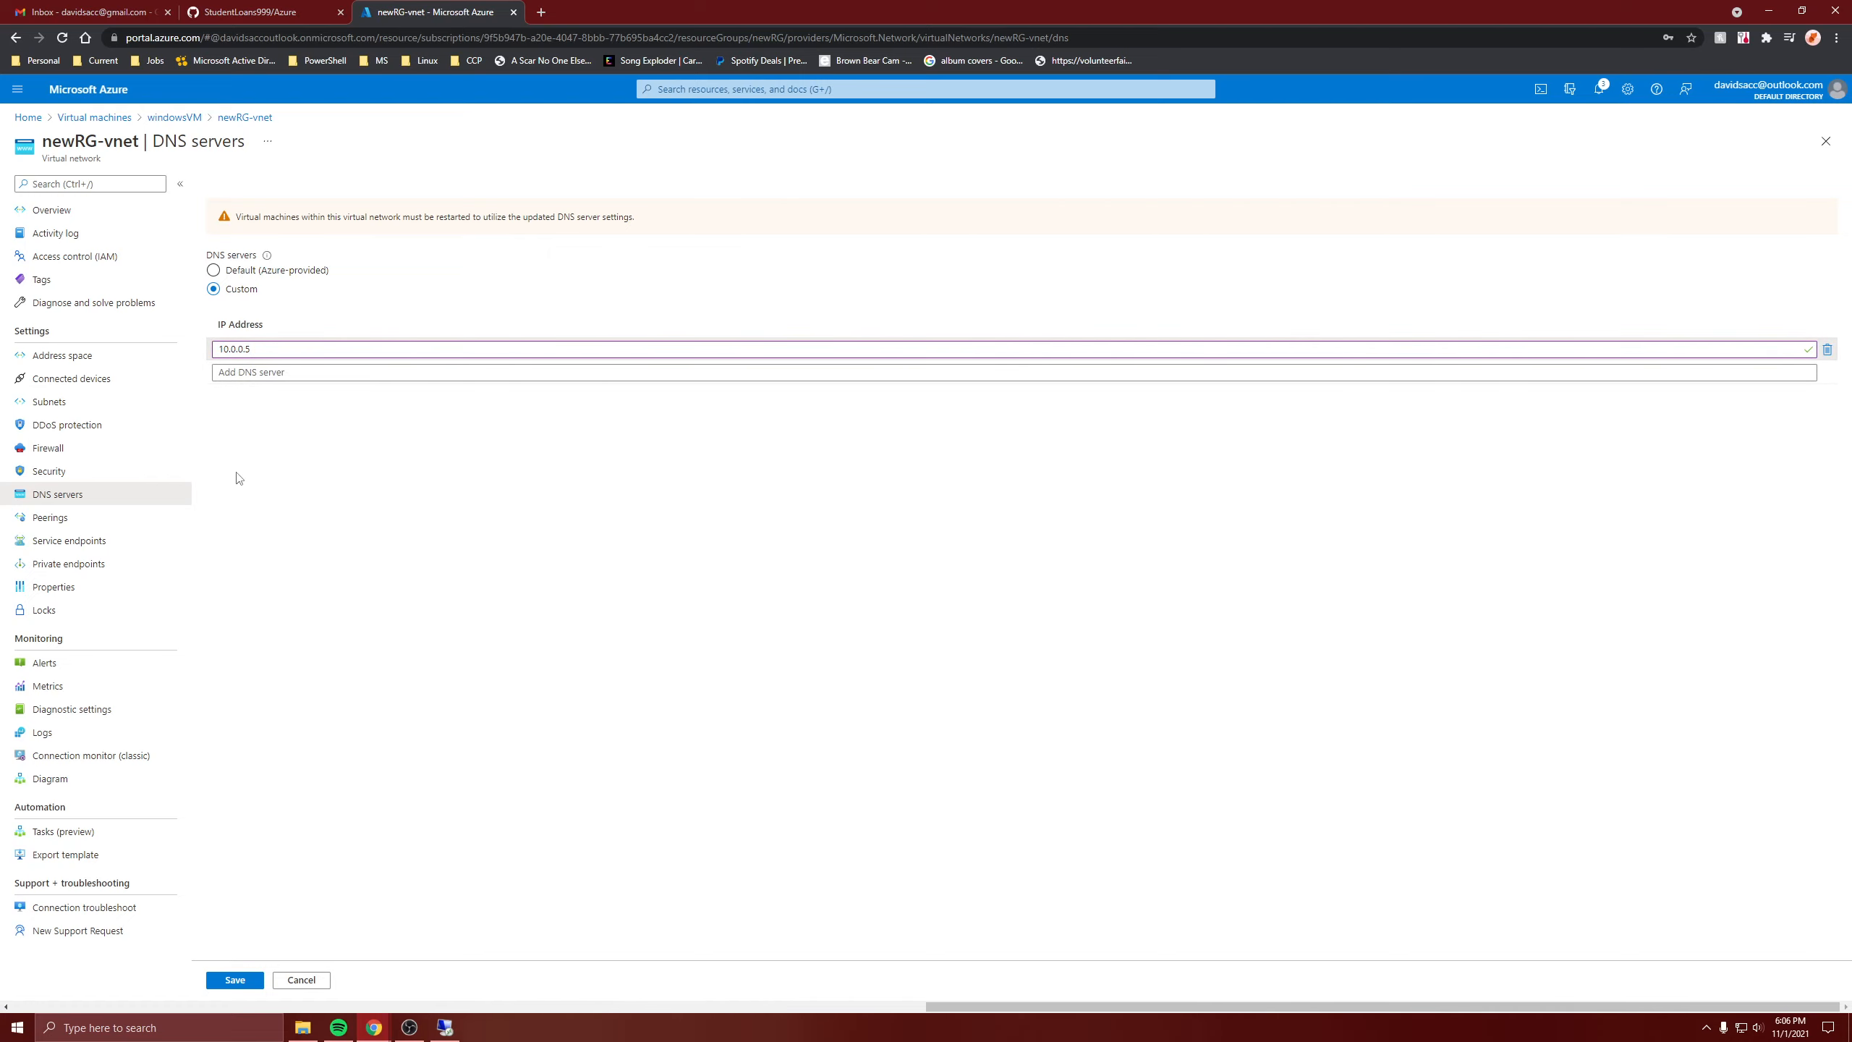
{"action": "left_click", "coordinate": [240, 981]}
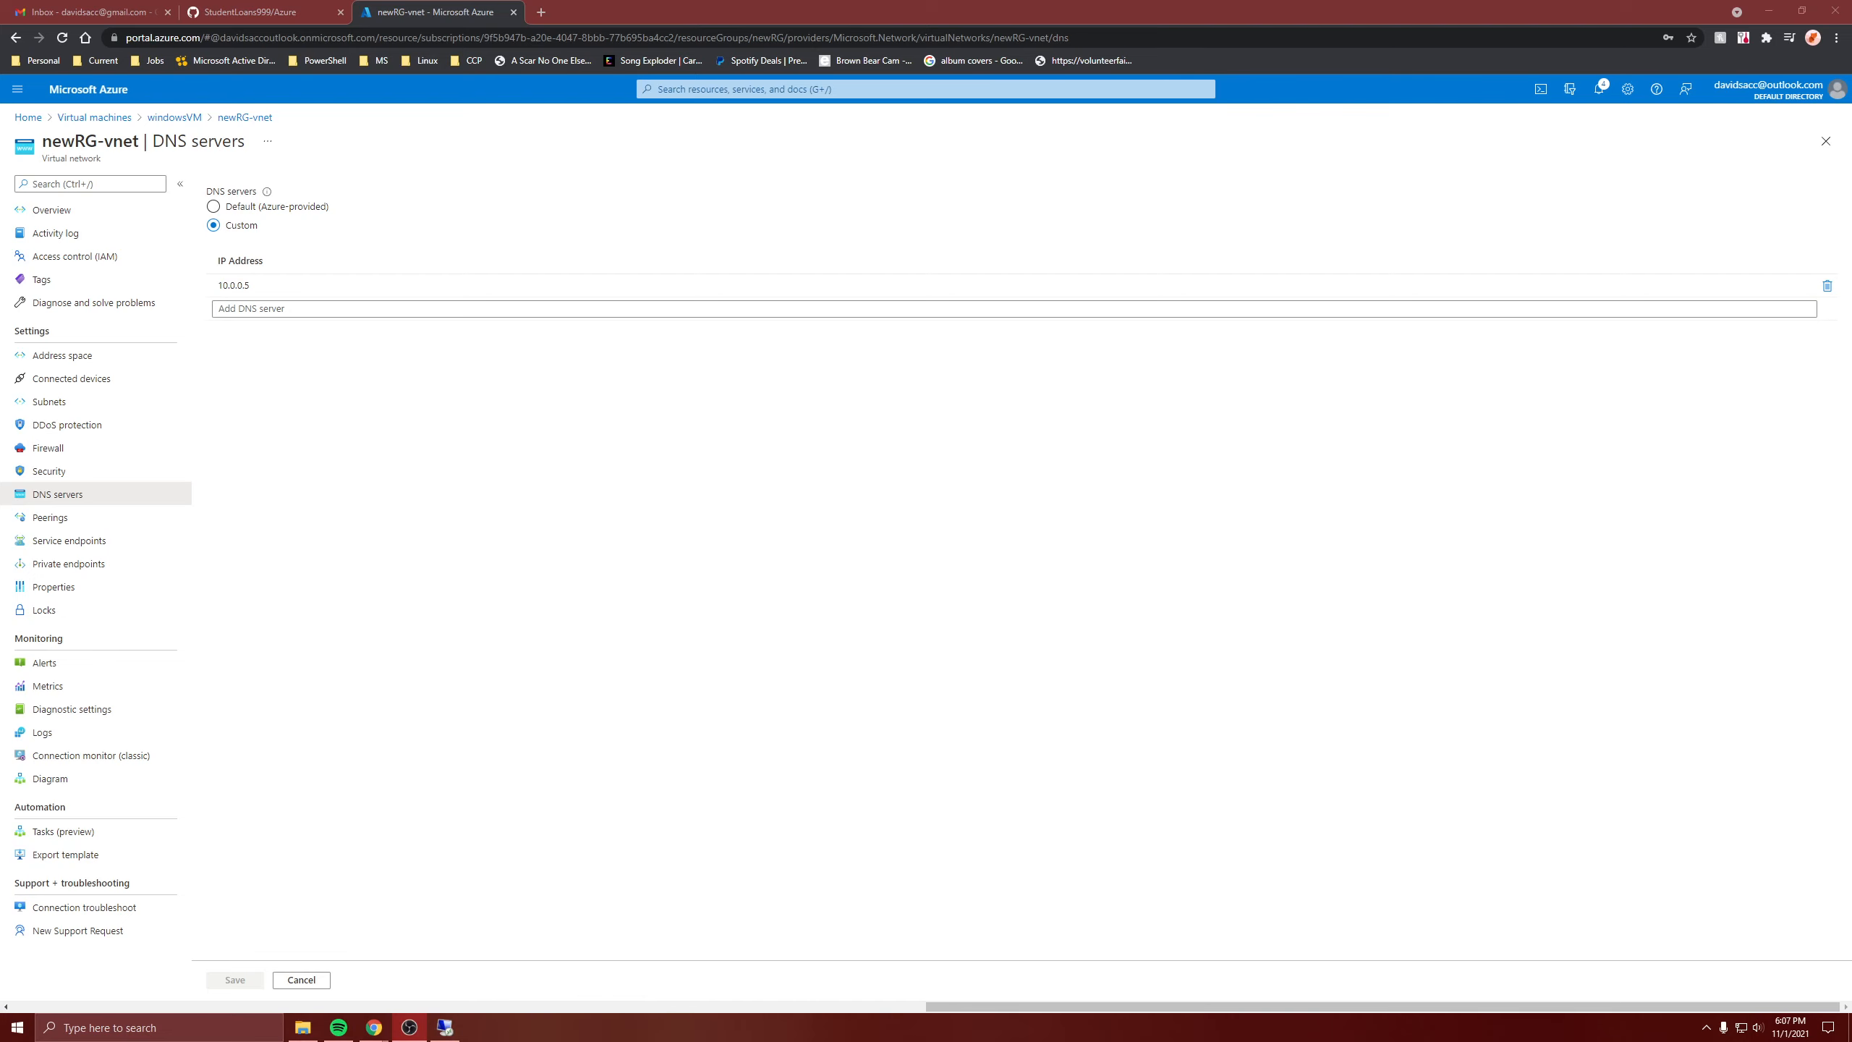
Step: Restart both the newVM and windowsVM virtual machines and check the notifications for the restart command
{"action": "left_click", "coordinate": [94, 116]}
{"action": "left_click", "coordinate": [21, 321]}
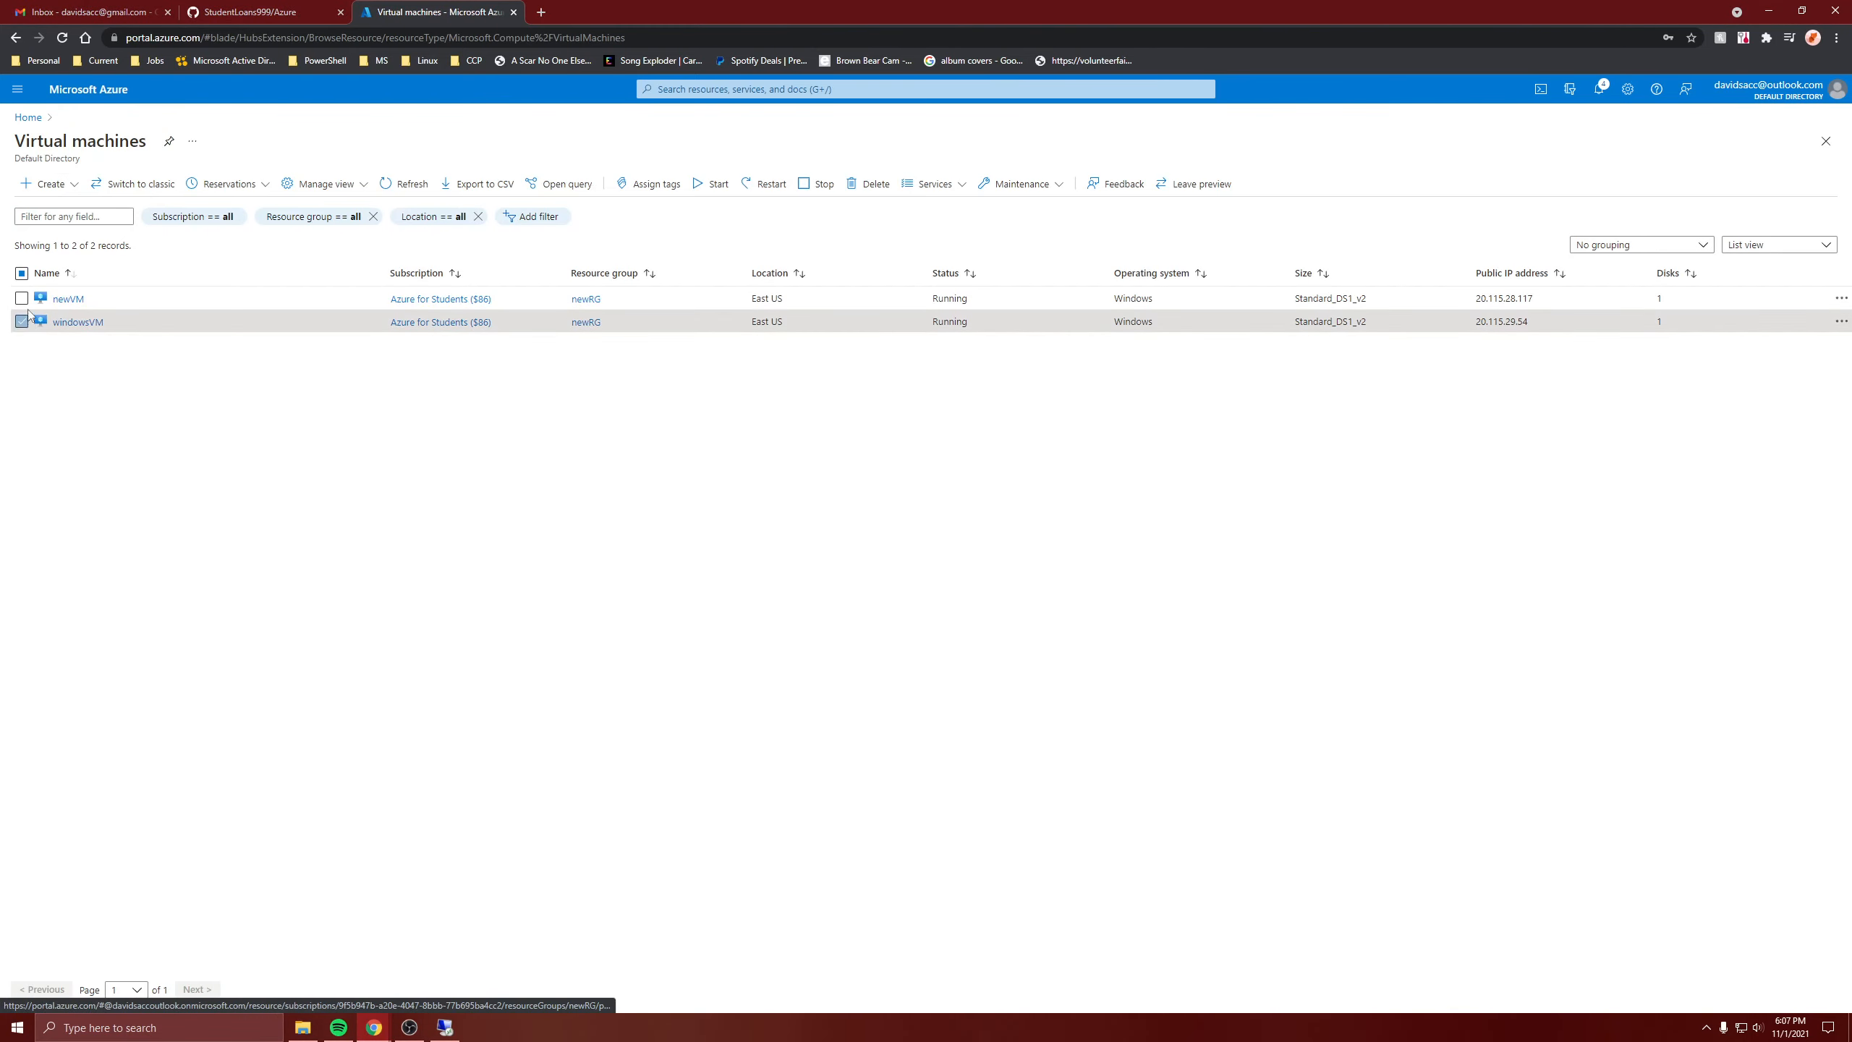
{"action": "left_click", "coordinate": [21, 298]}
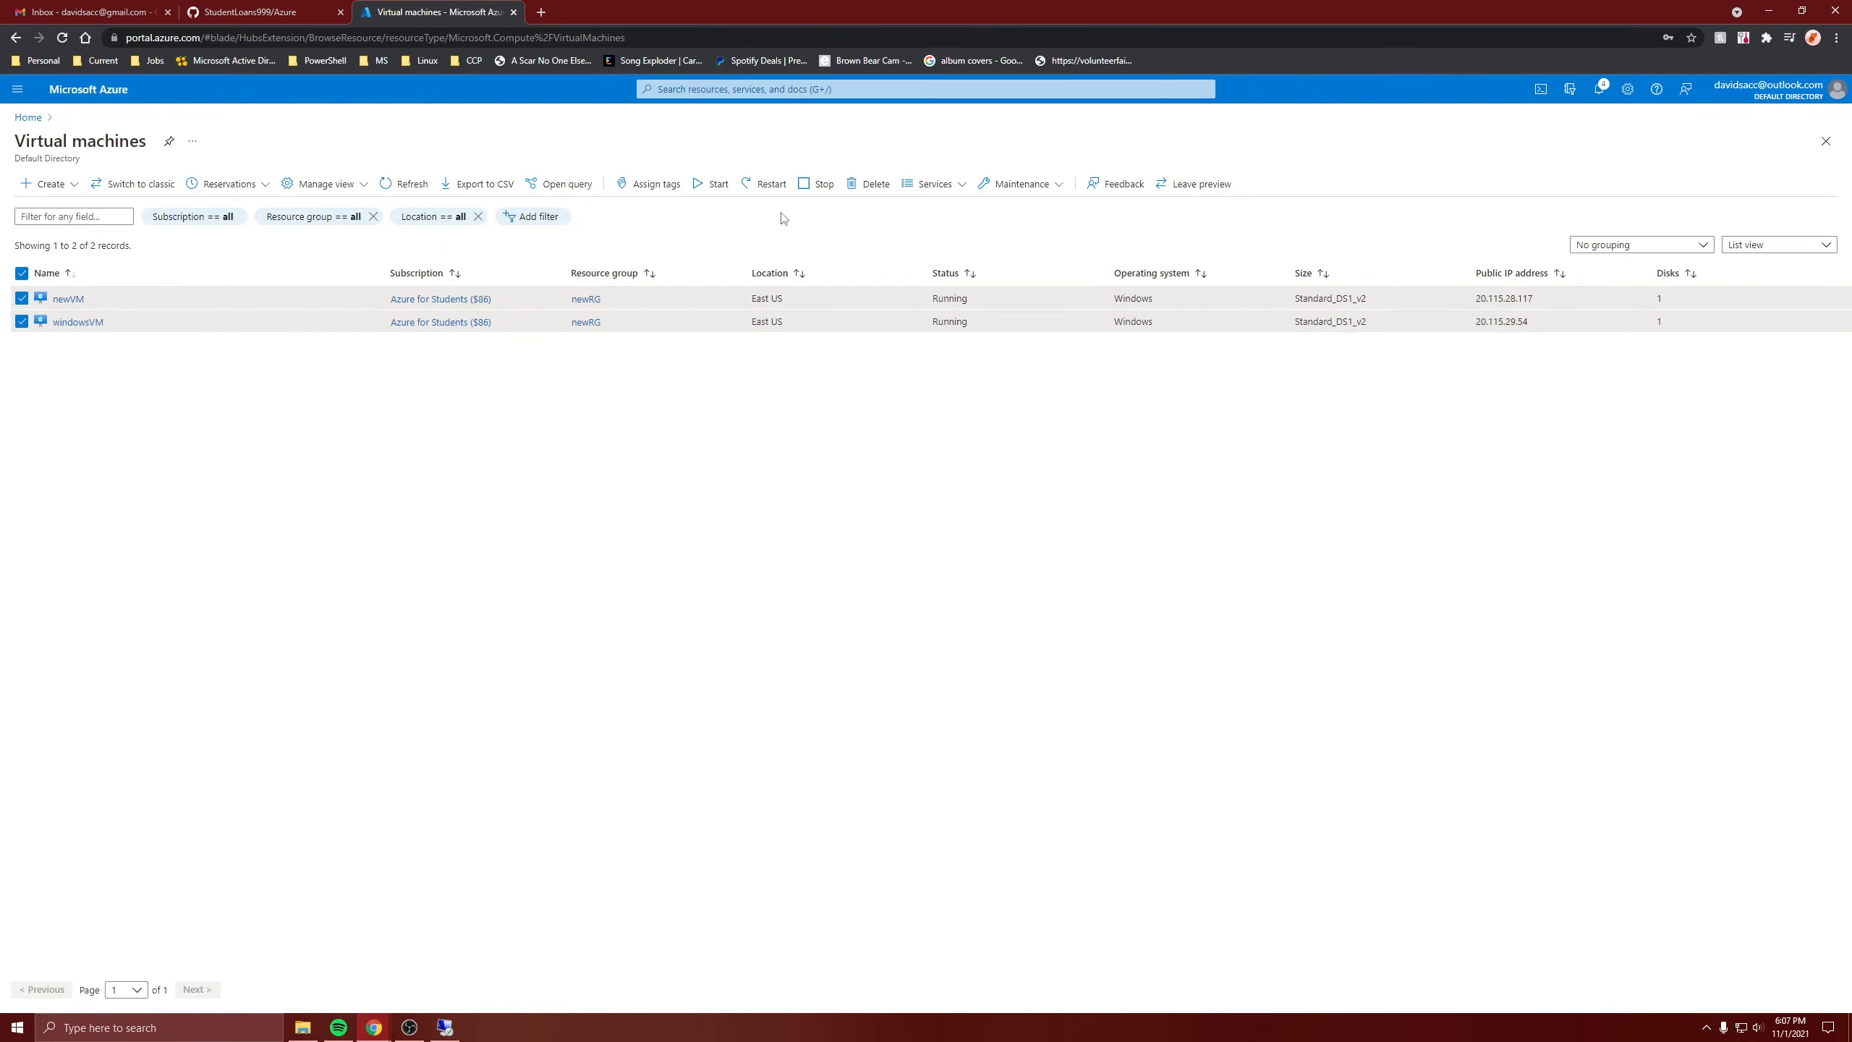
{"action": "left_click", "coordinate": [764, 184]}
{"action": "left_click", "coordinate": [41, 267]}
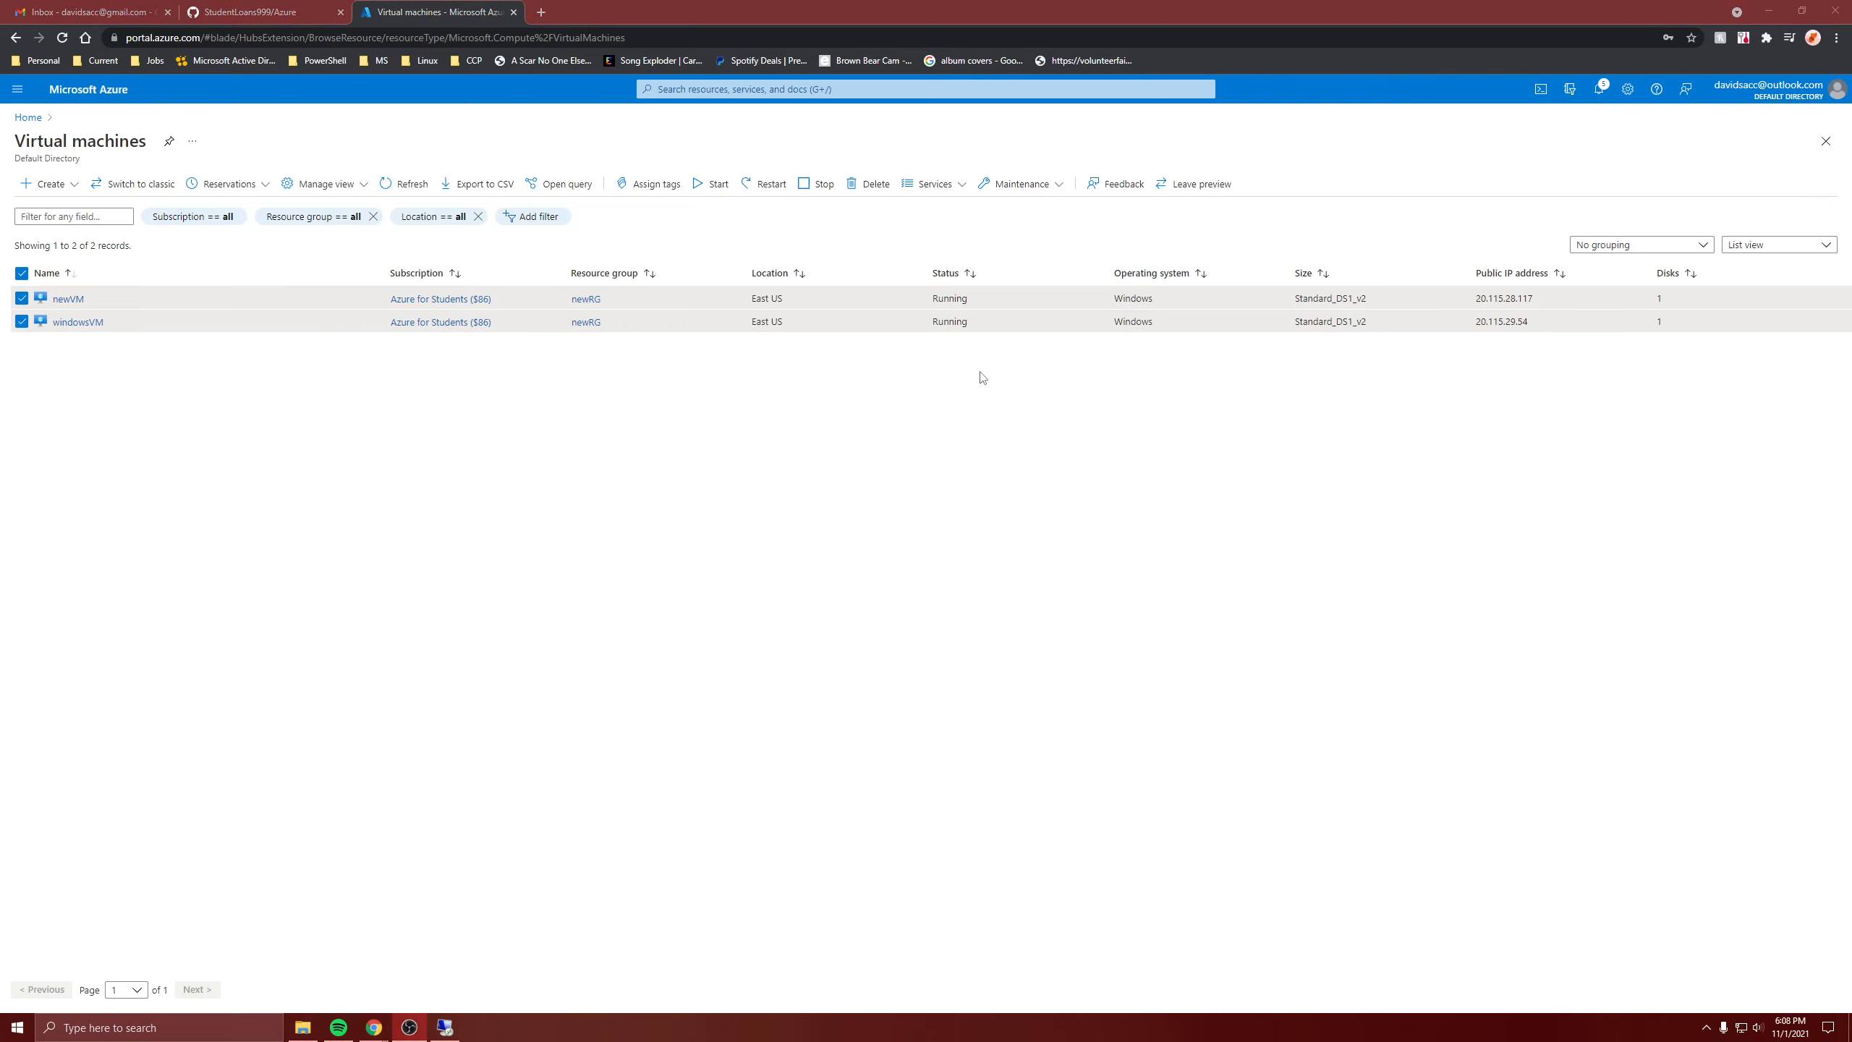
{"action": "left_click", "coordinate": [1599, 89]}
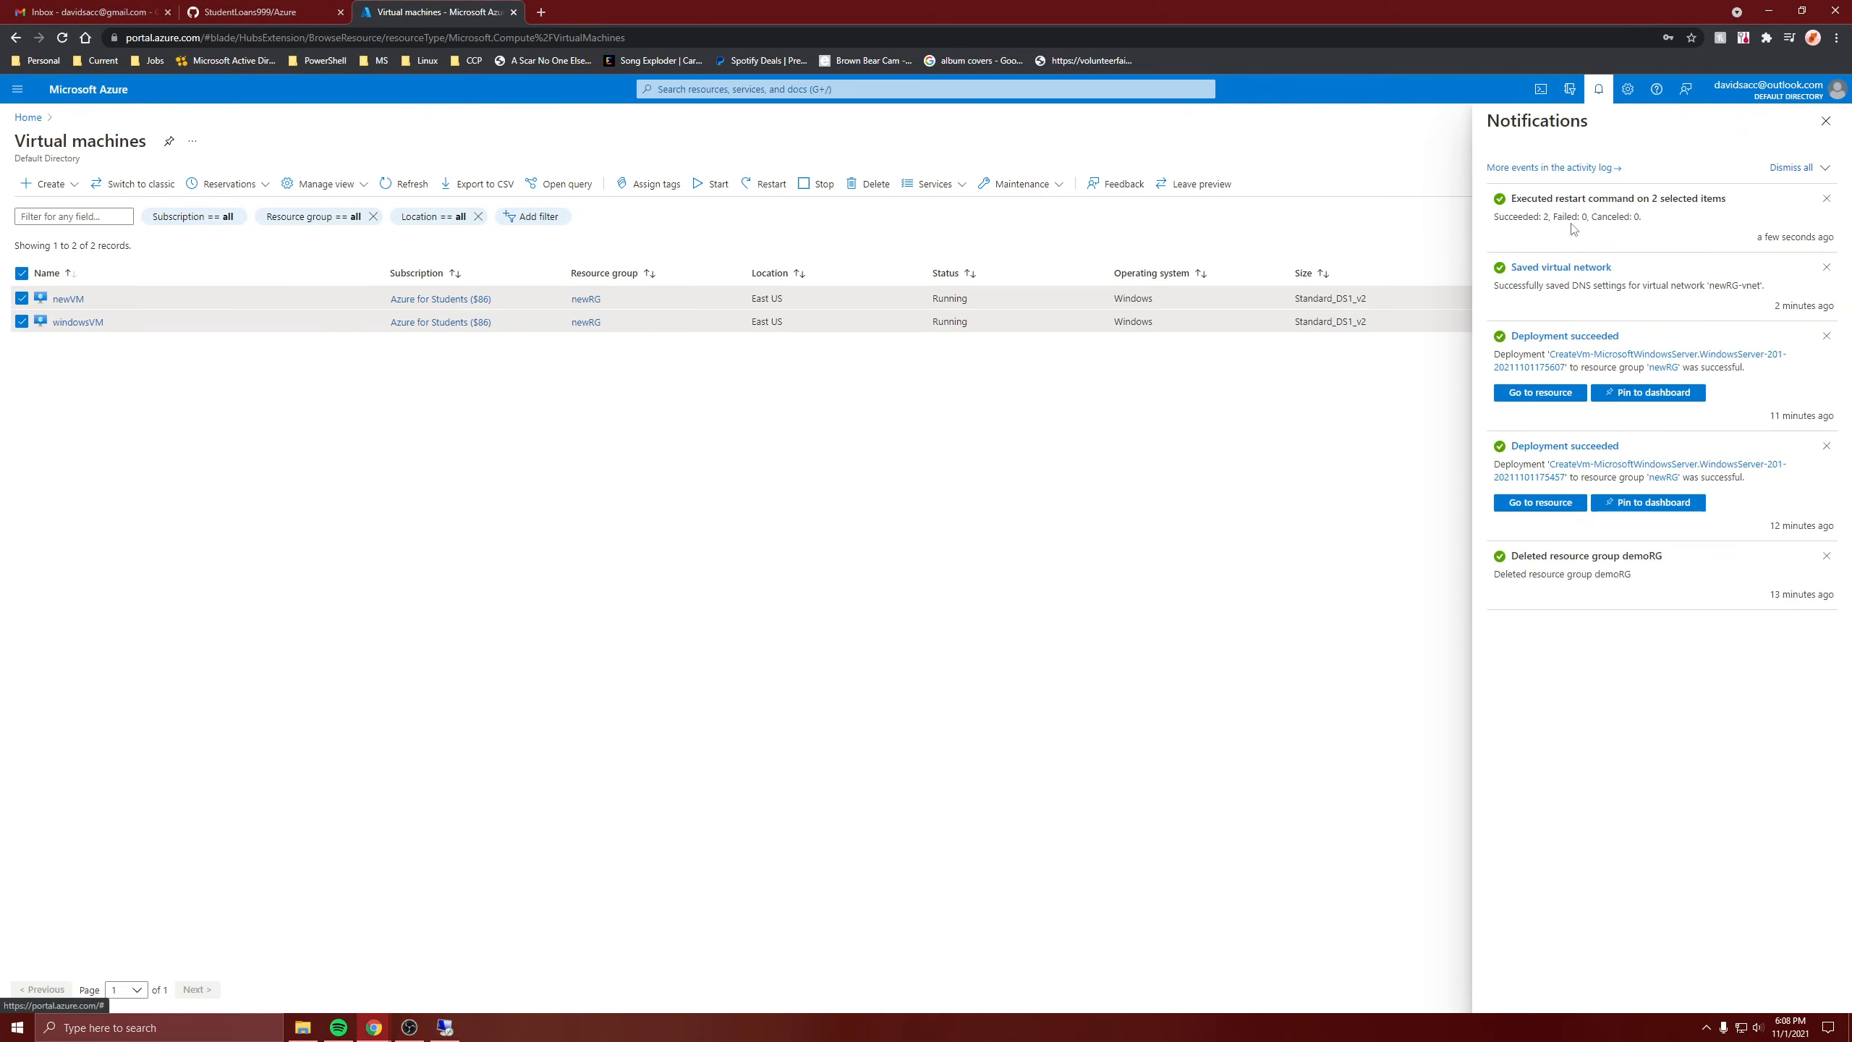
{"action": "left_click", "coordinate": [1598, 89]}
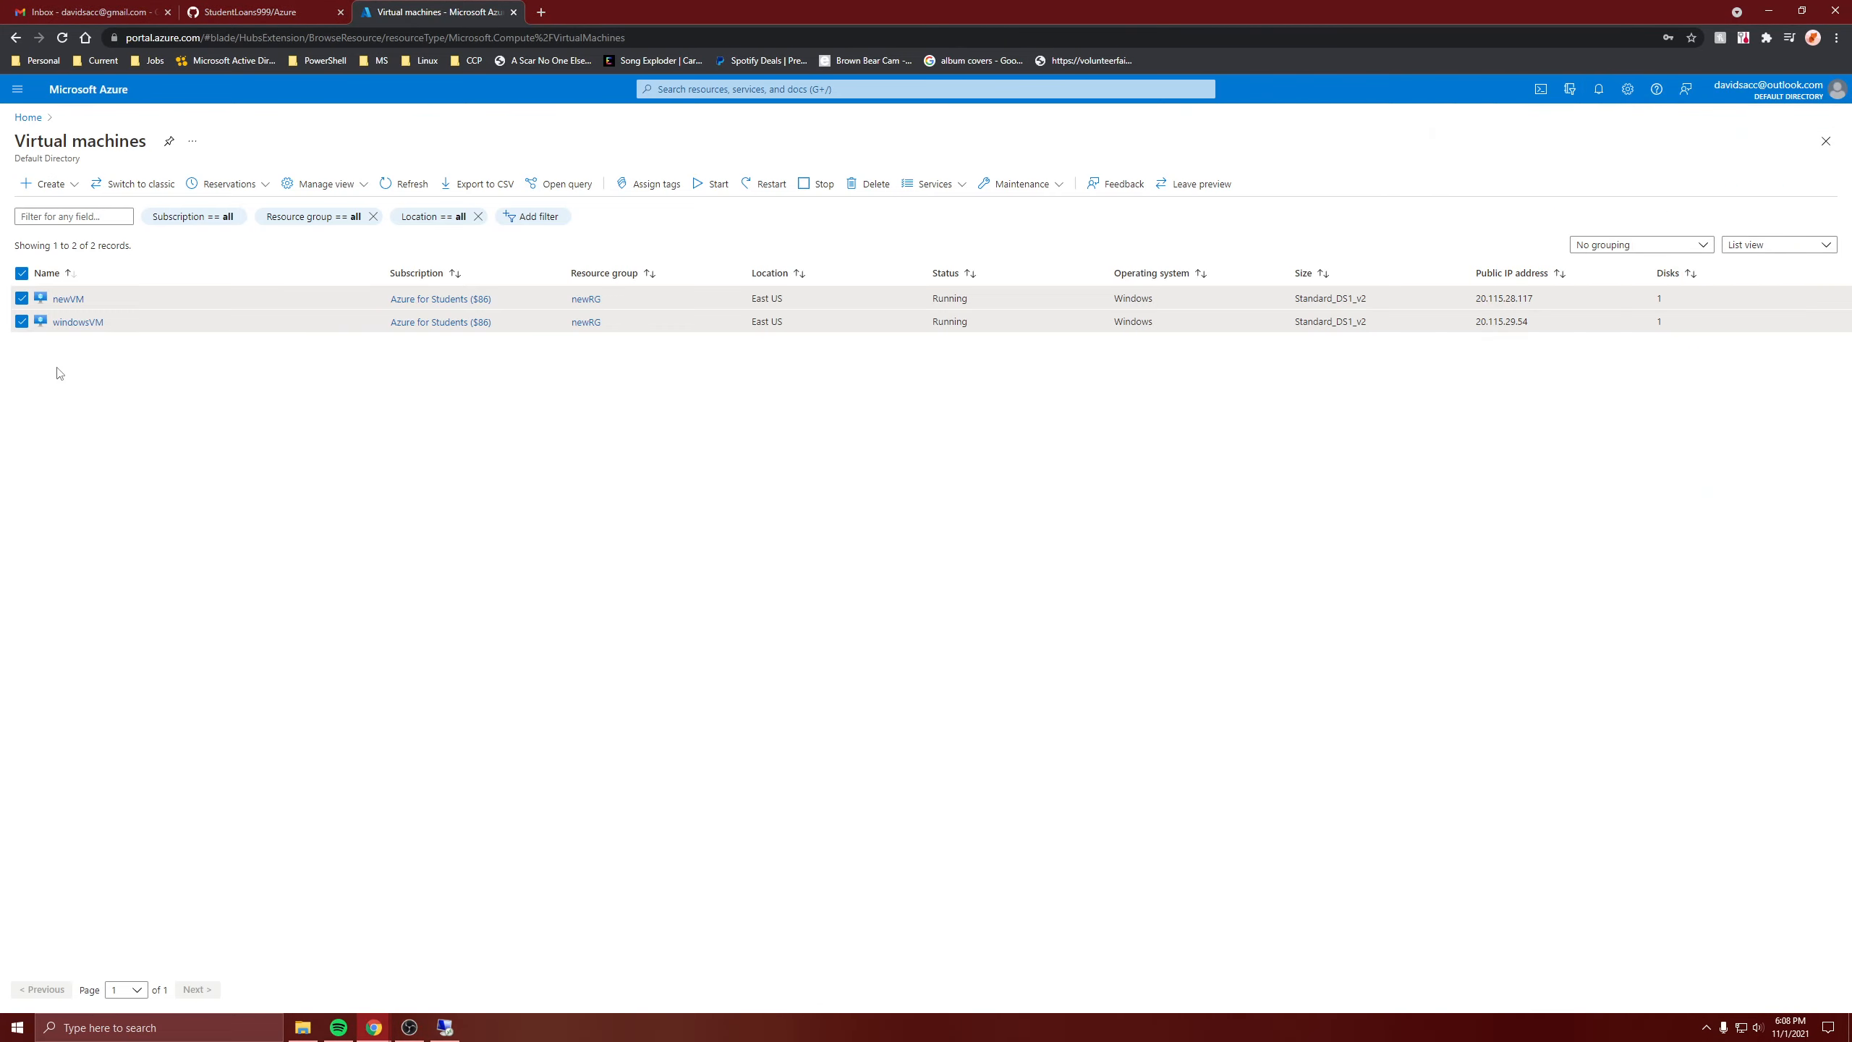
Step: Reconnect to windowsVM and open the hgy.com forward lookup zone in DNS Manager
{"action": "left_click", "coordinate": [78, 322]}
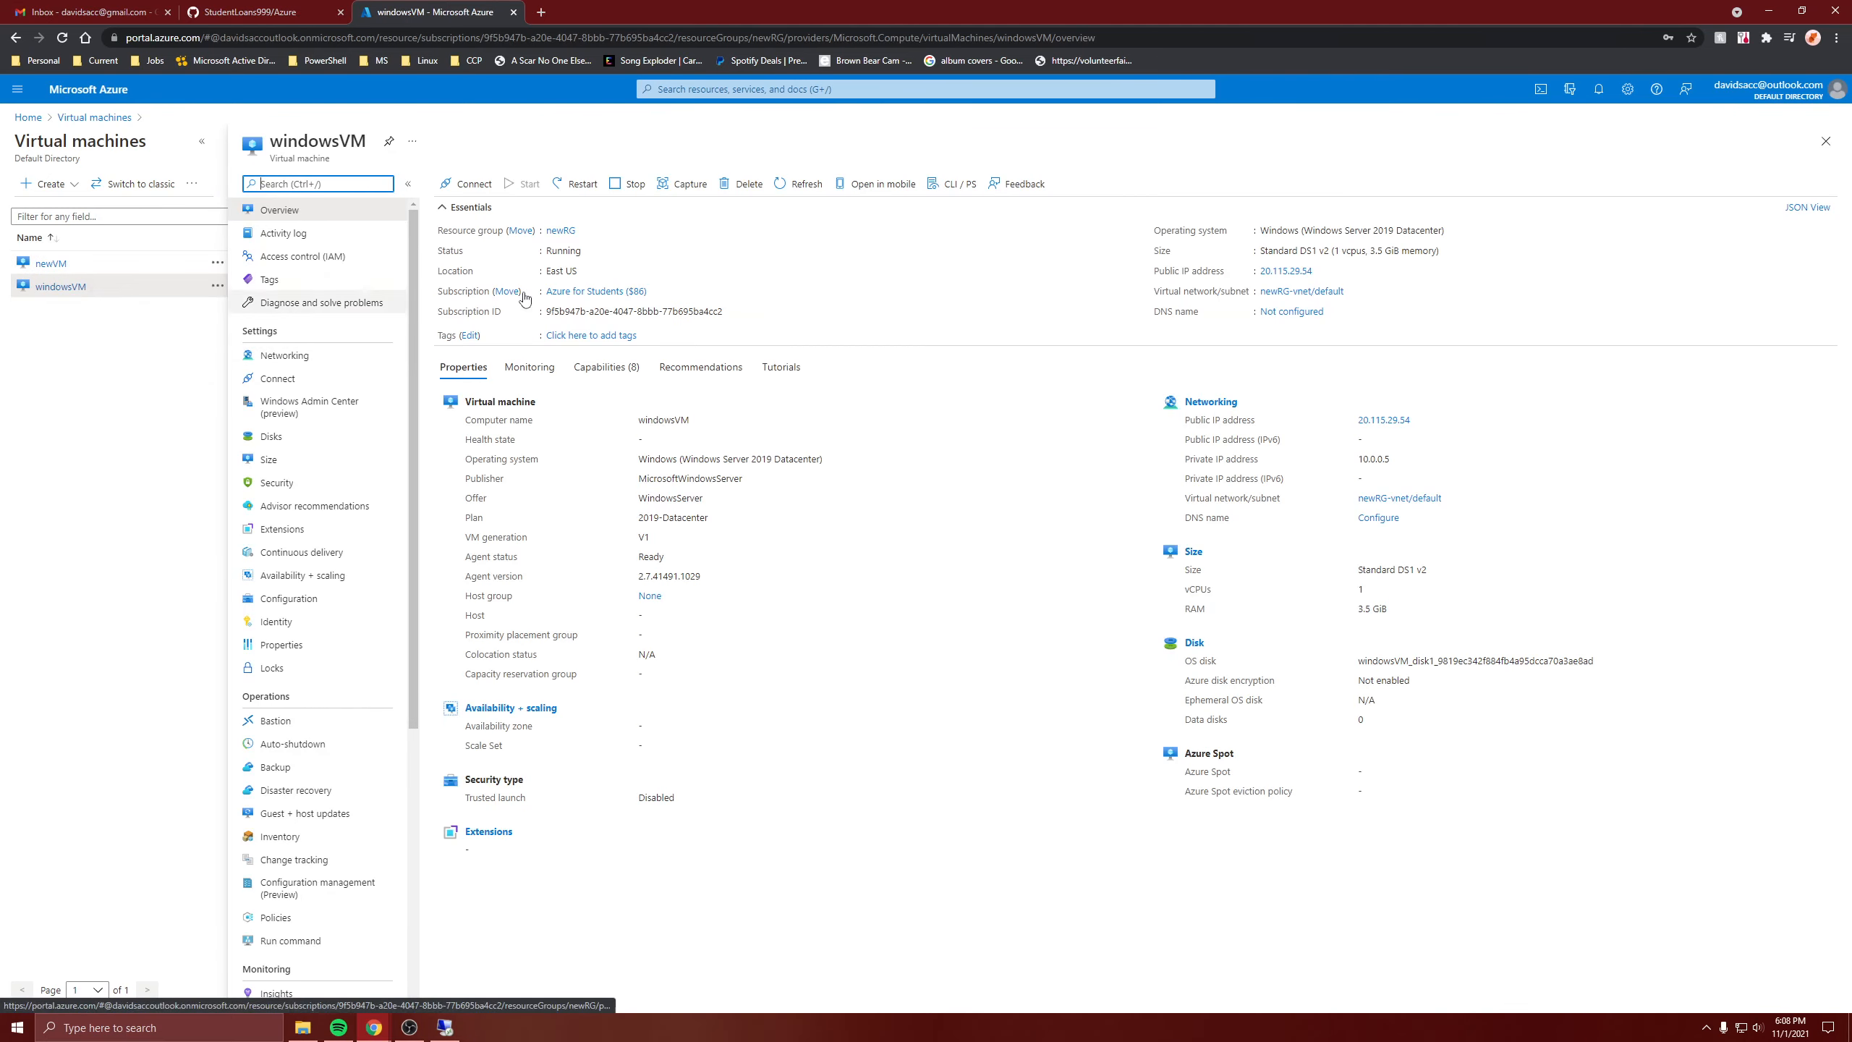
{"action": "left_click", "coordinate": [475, 185]}
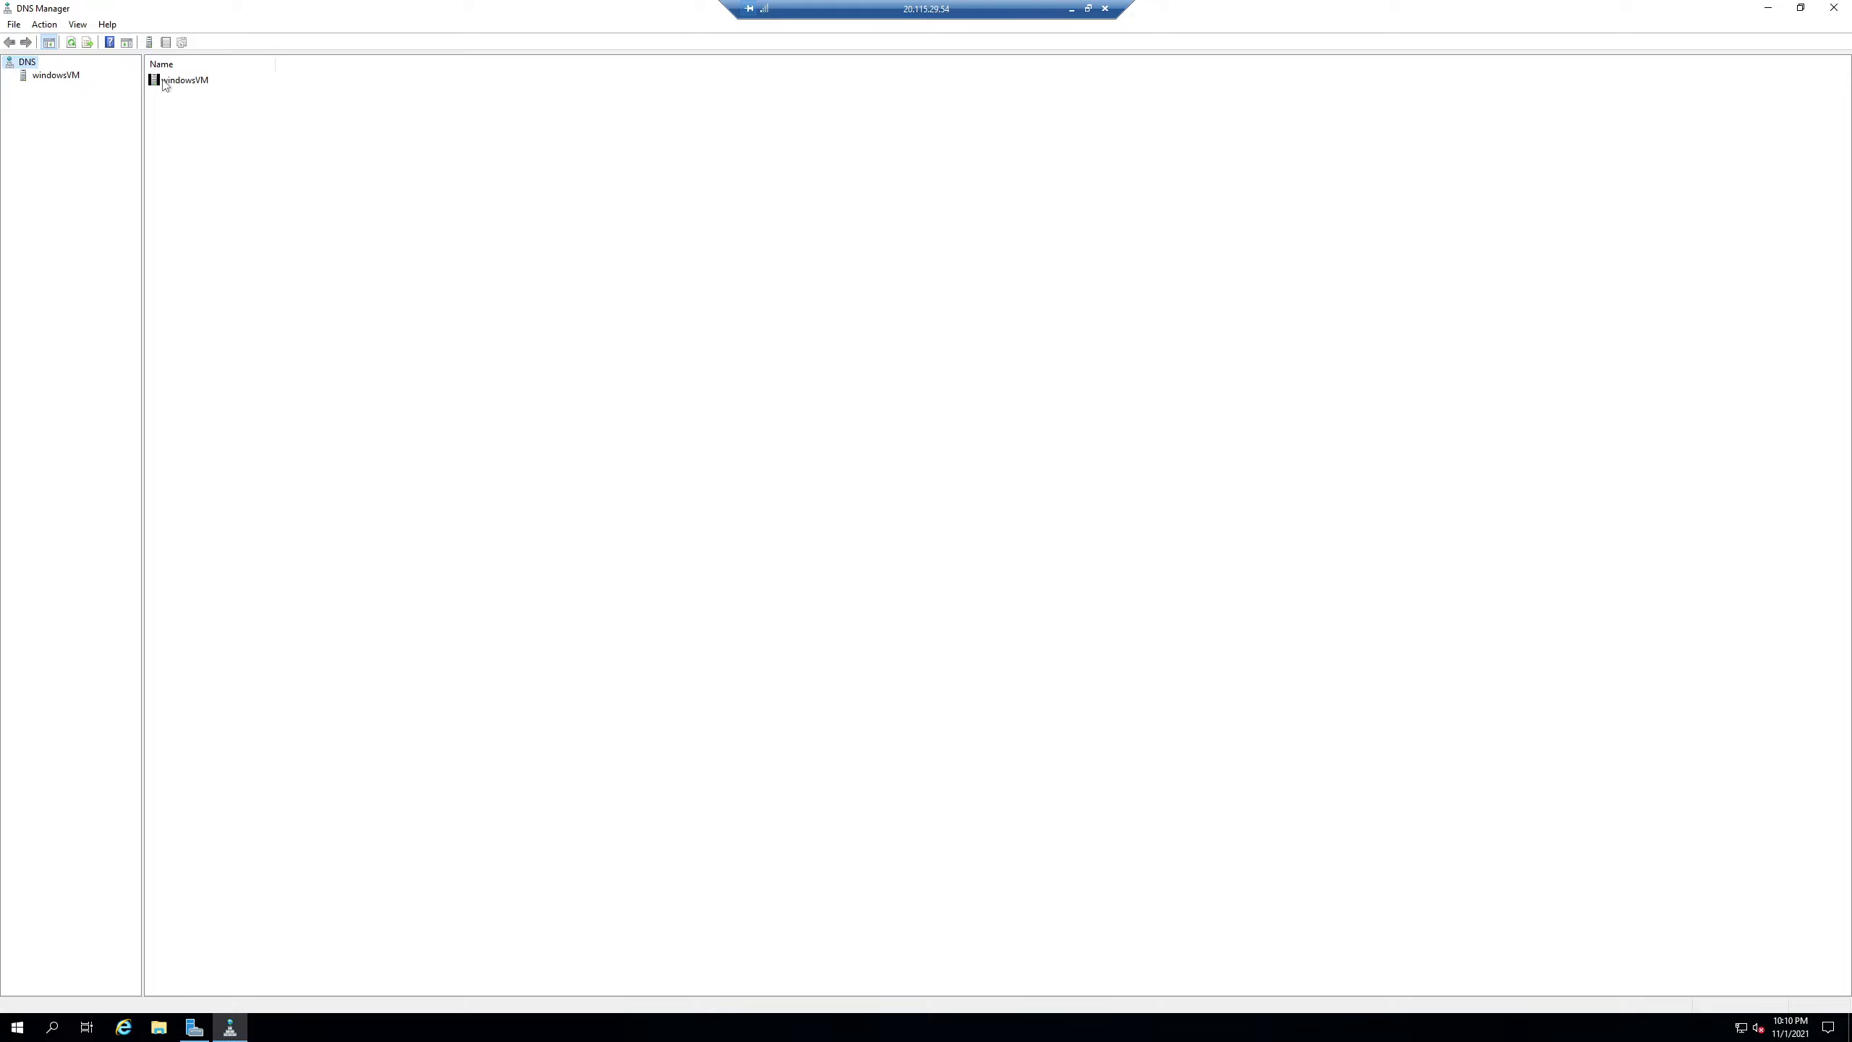
{"action": "left_click", "coordinate": [78, 79]}
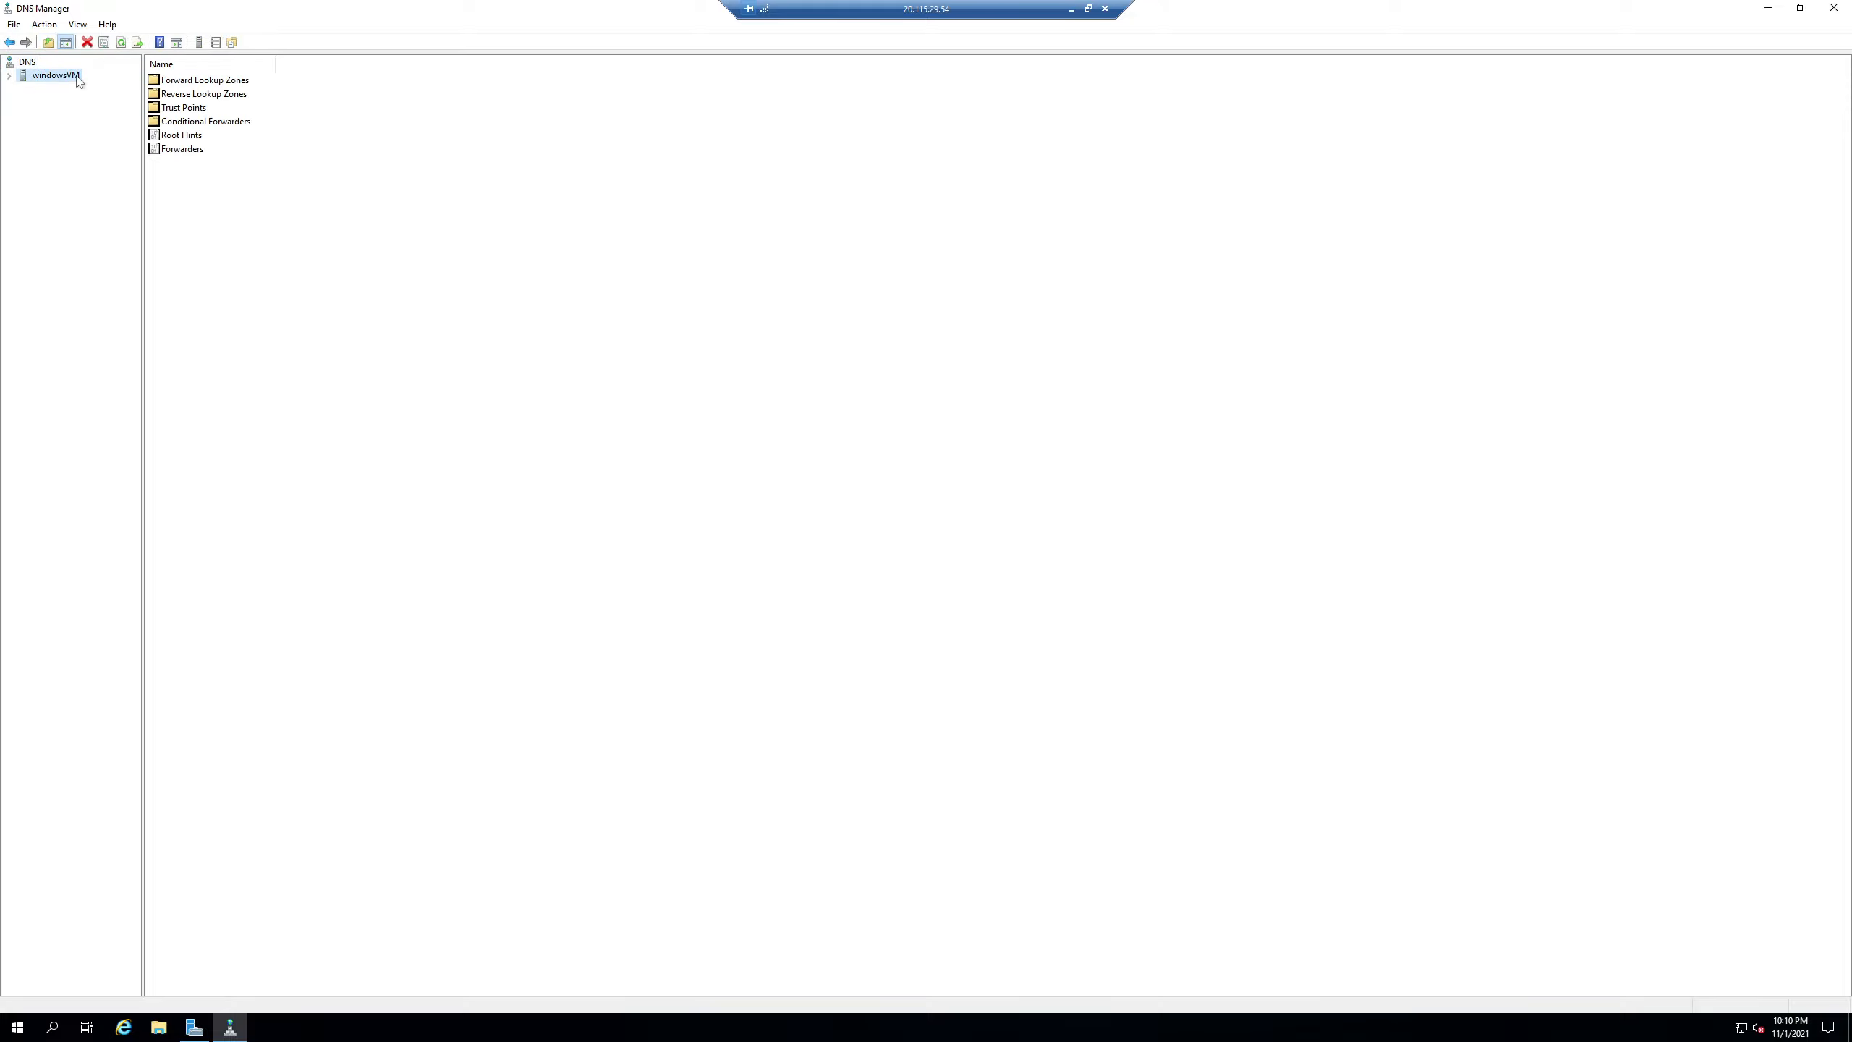
{"action": "left_click", "coordinate": [185, 82]}
{"action": "double_click", "coordinate": [188, 82]}
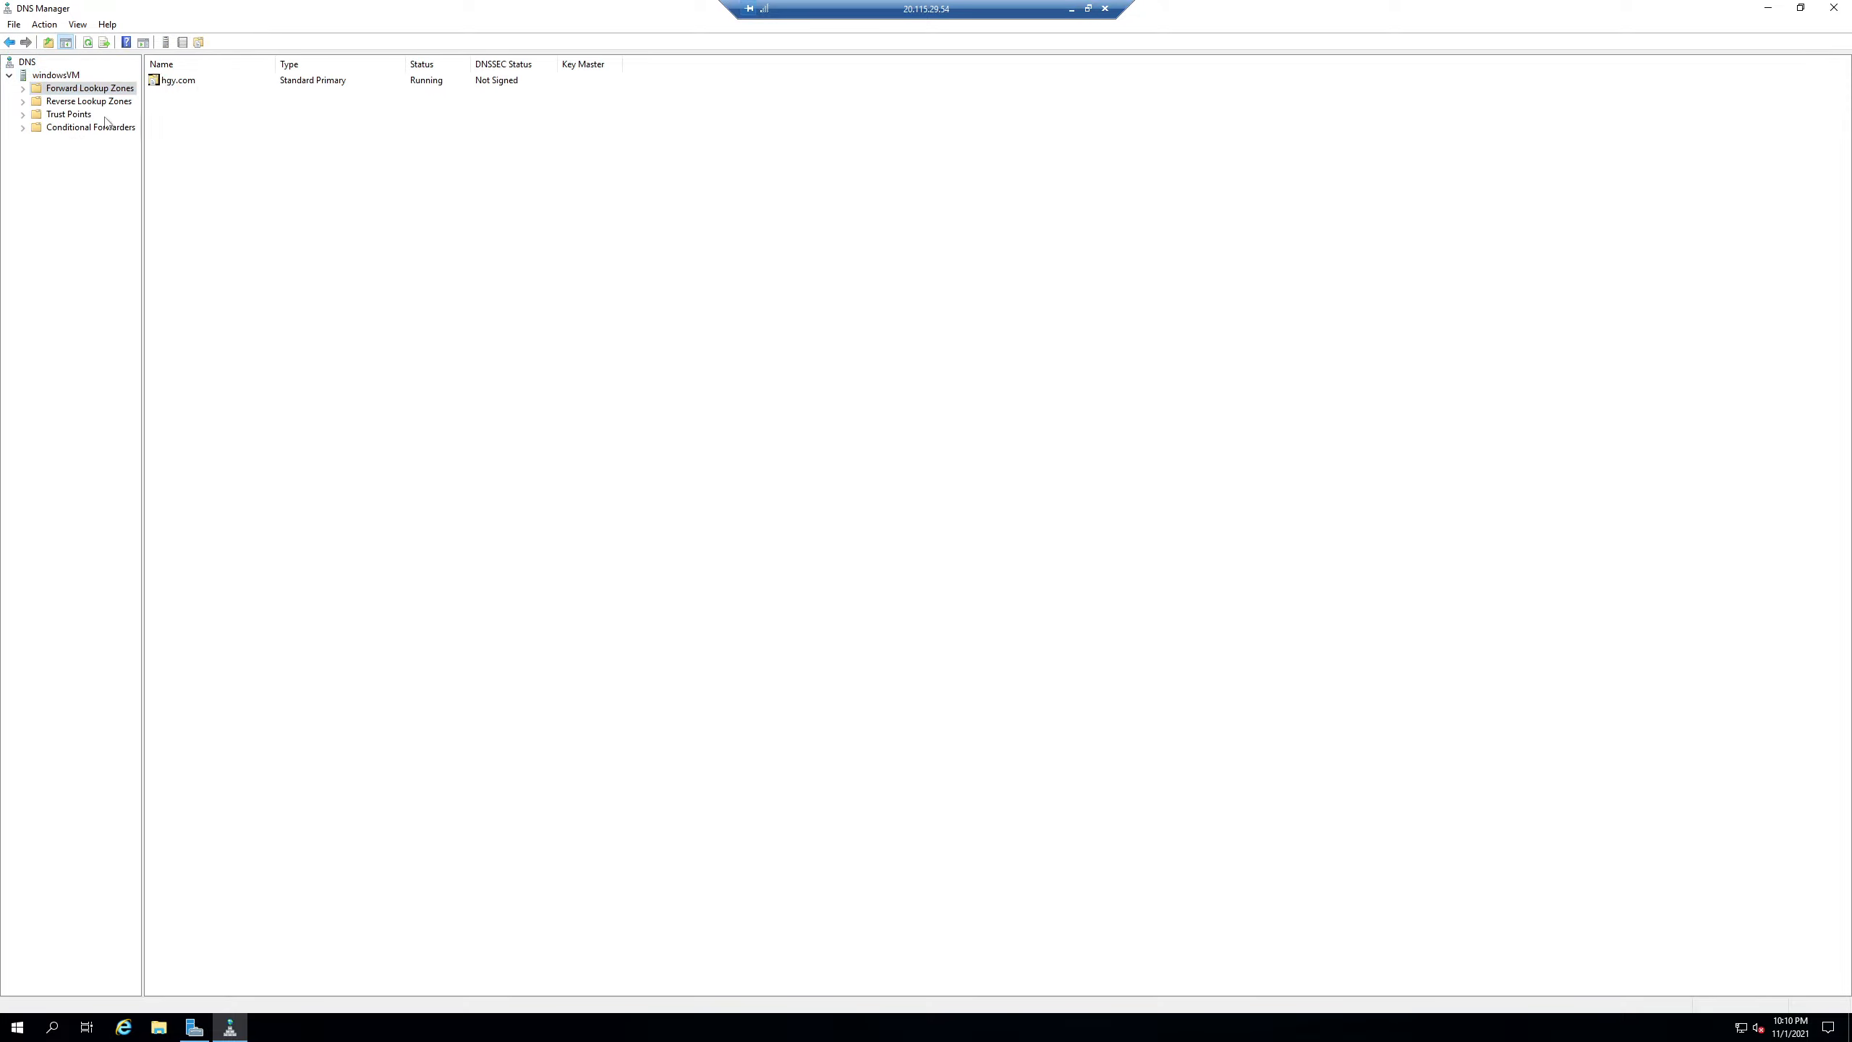
{"action": "left_click", "coordinate": [78, 102]}
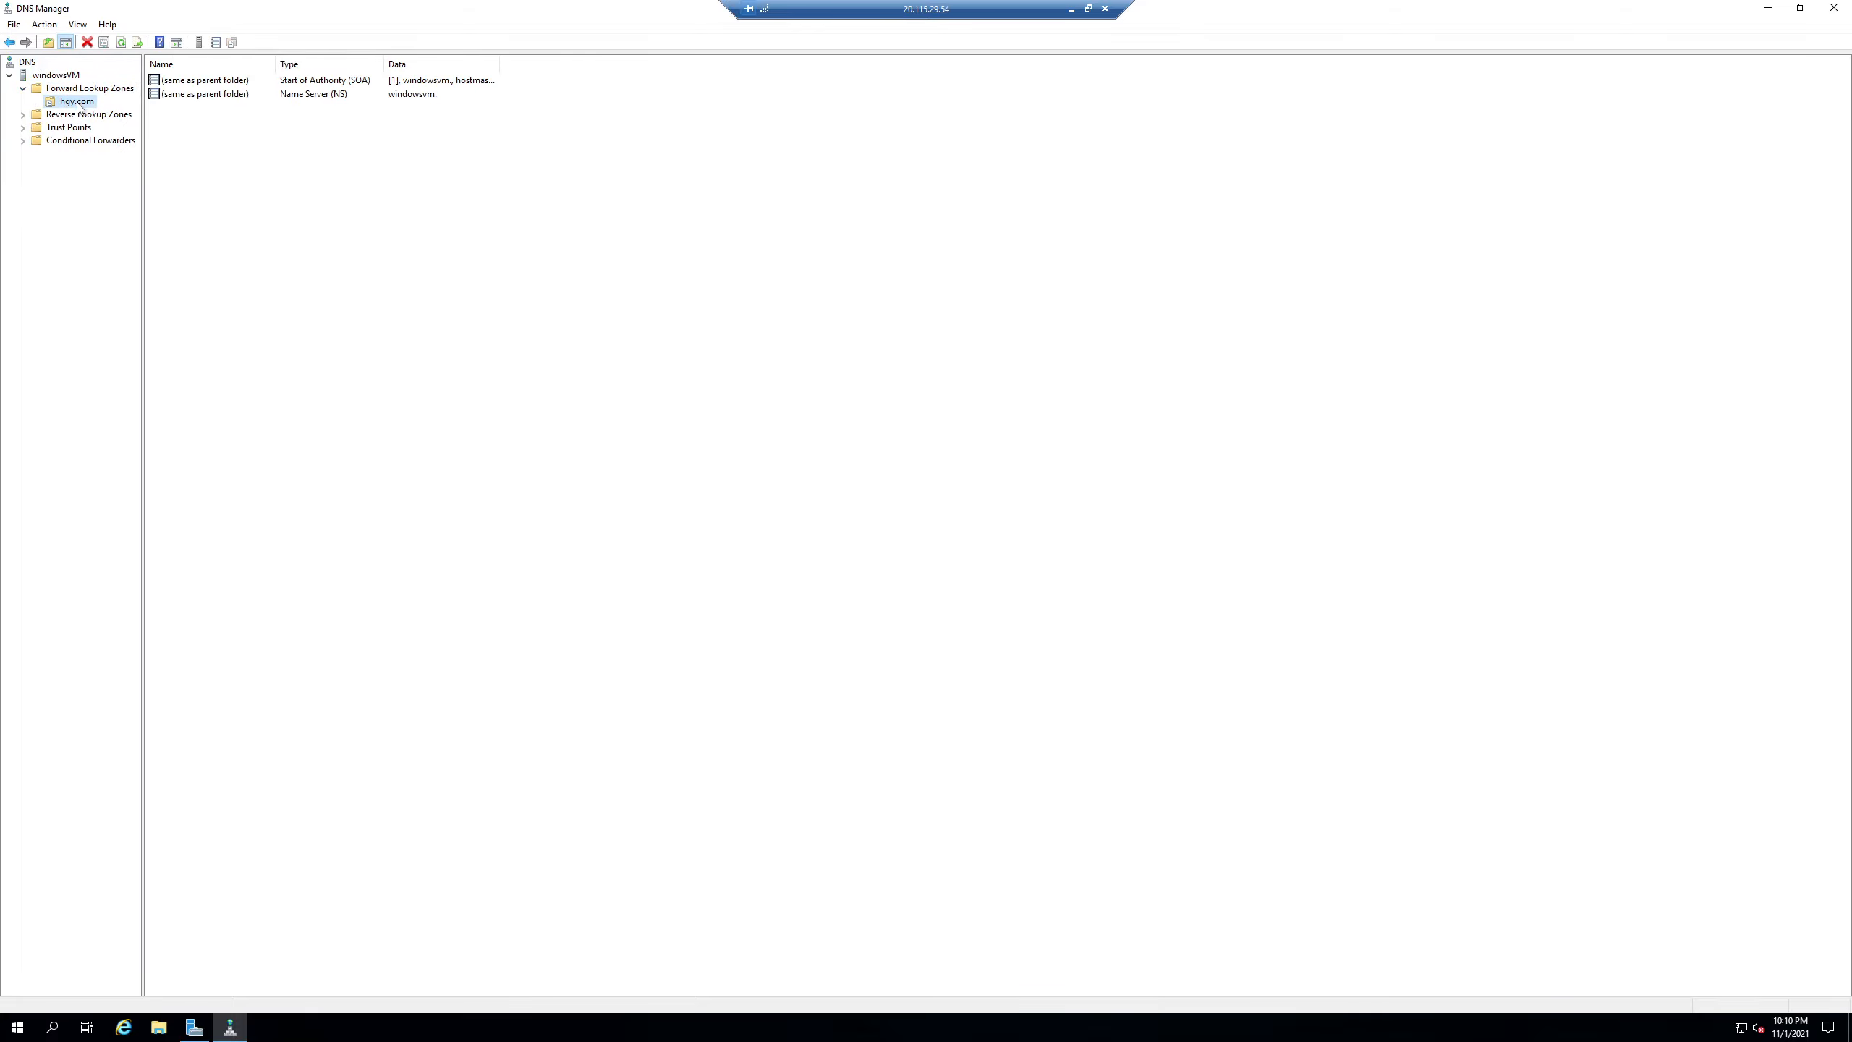
Step: Add a host (A) record named windowsVM with IP address 10.0.0.5 to the hgy.com zone
{"action": "right_click", "coordinate": [79, 106]}
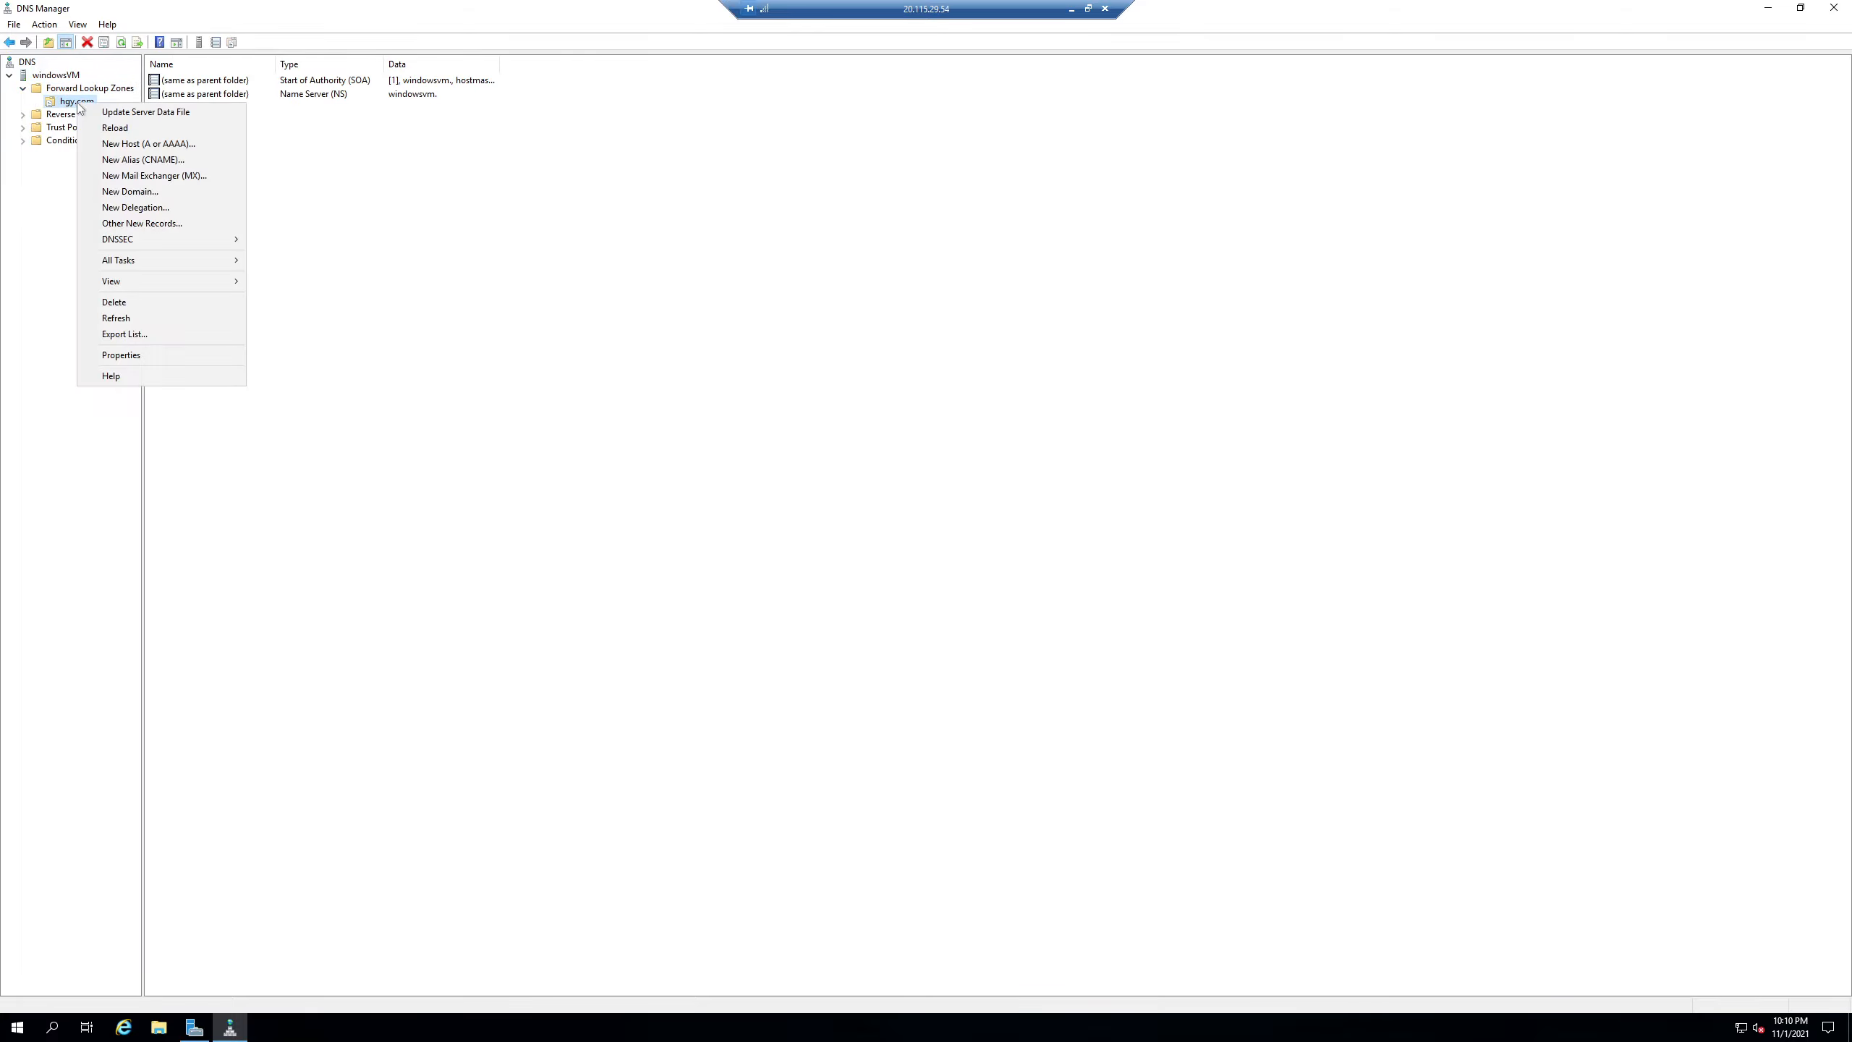
{"action": "left_click", "coordinate": [154, 146]}
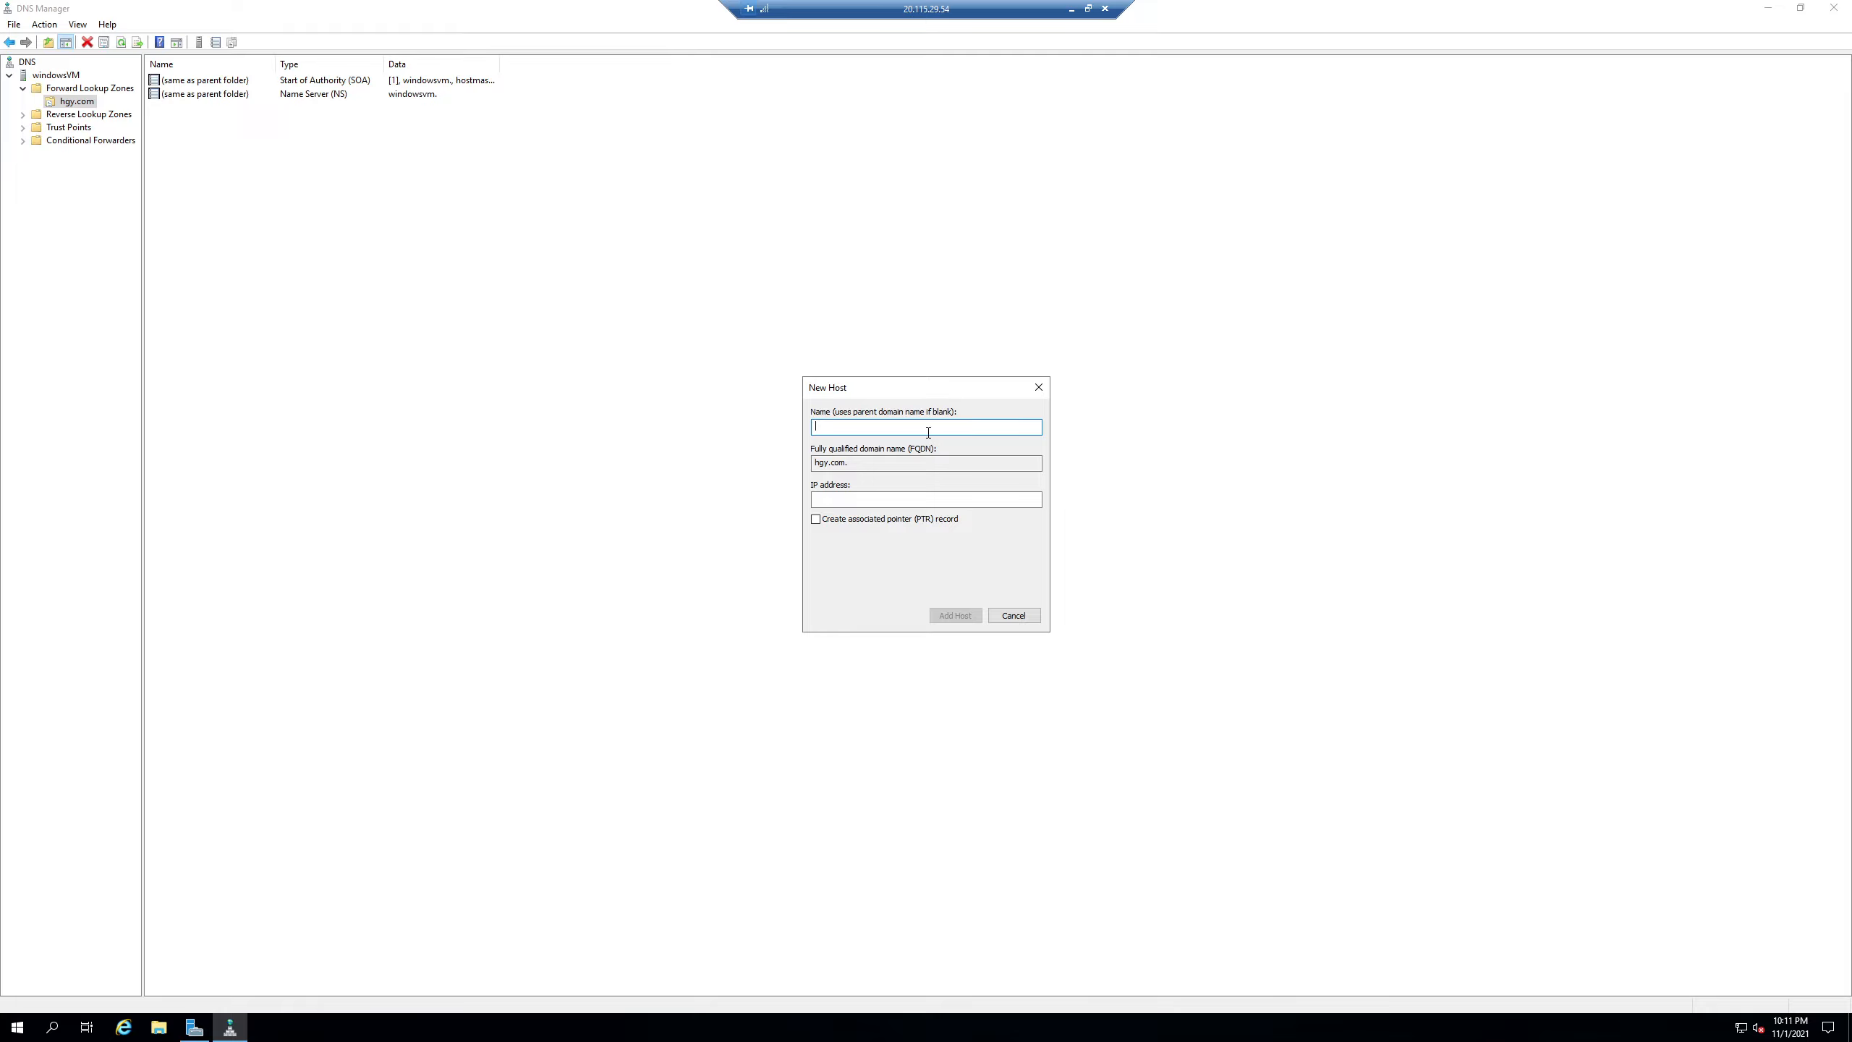
{"action": "type", "text": "windowsVM"}
{"action": "left_click", "coordinate": [860, 504]}
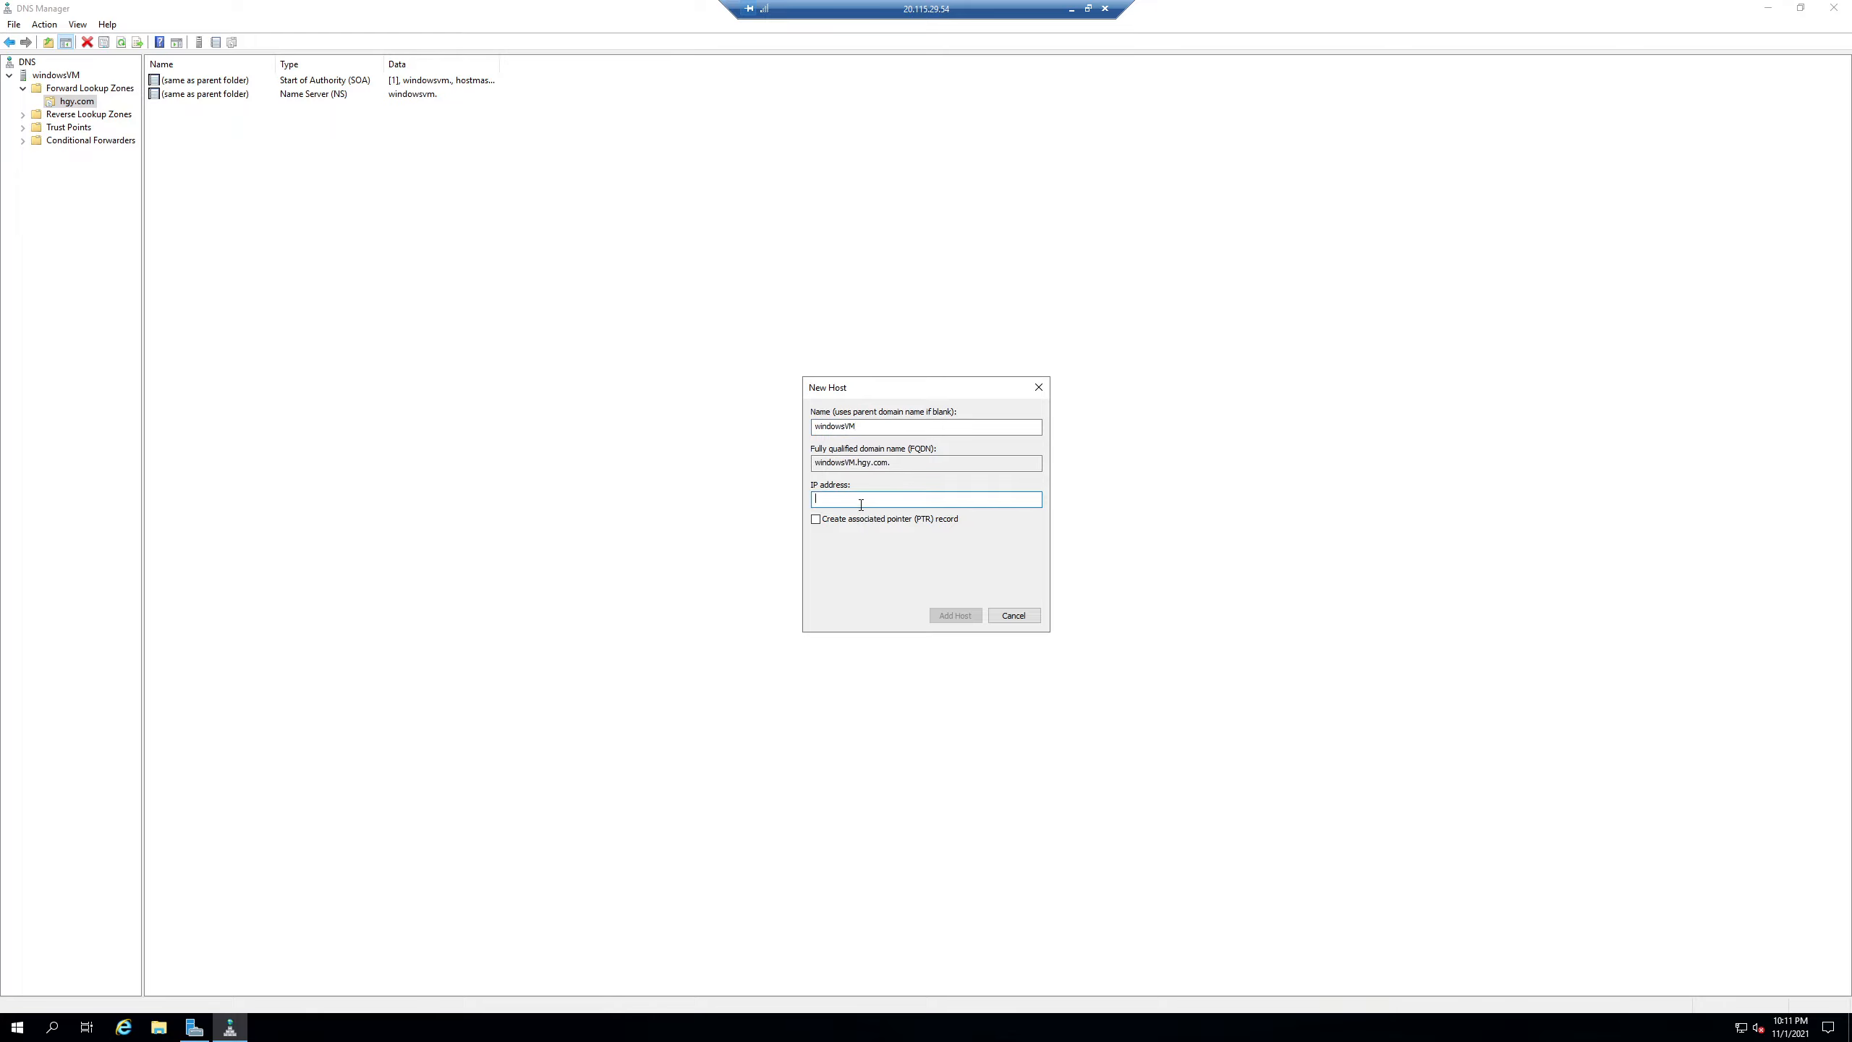
{"action": "type", "text": "10.0.0.5"}
{"action": "left_click", "coordinate": [954, 615]}
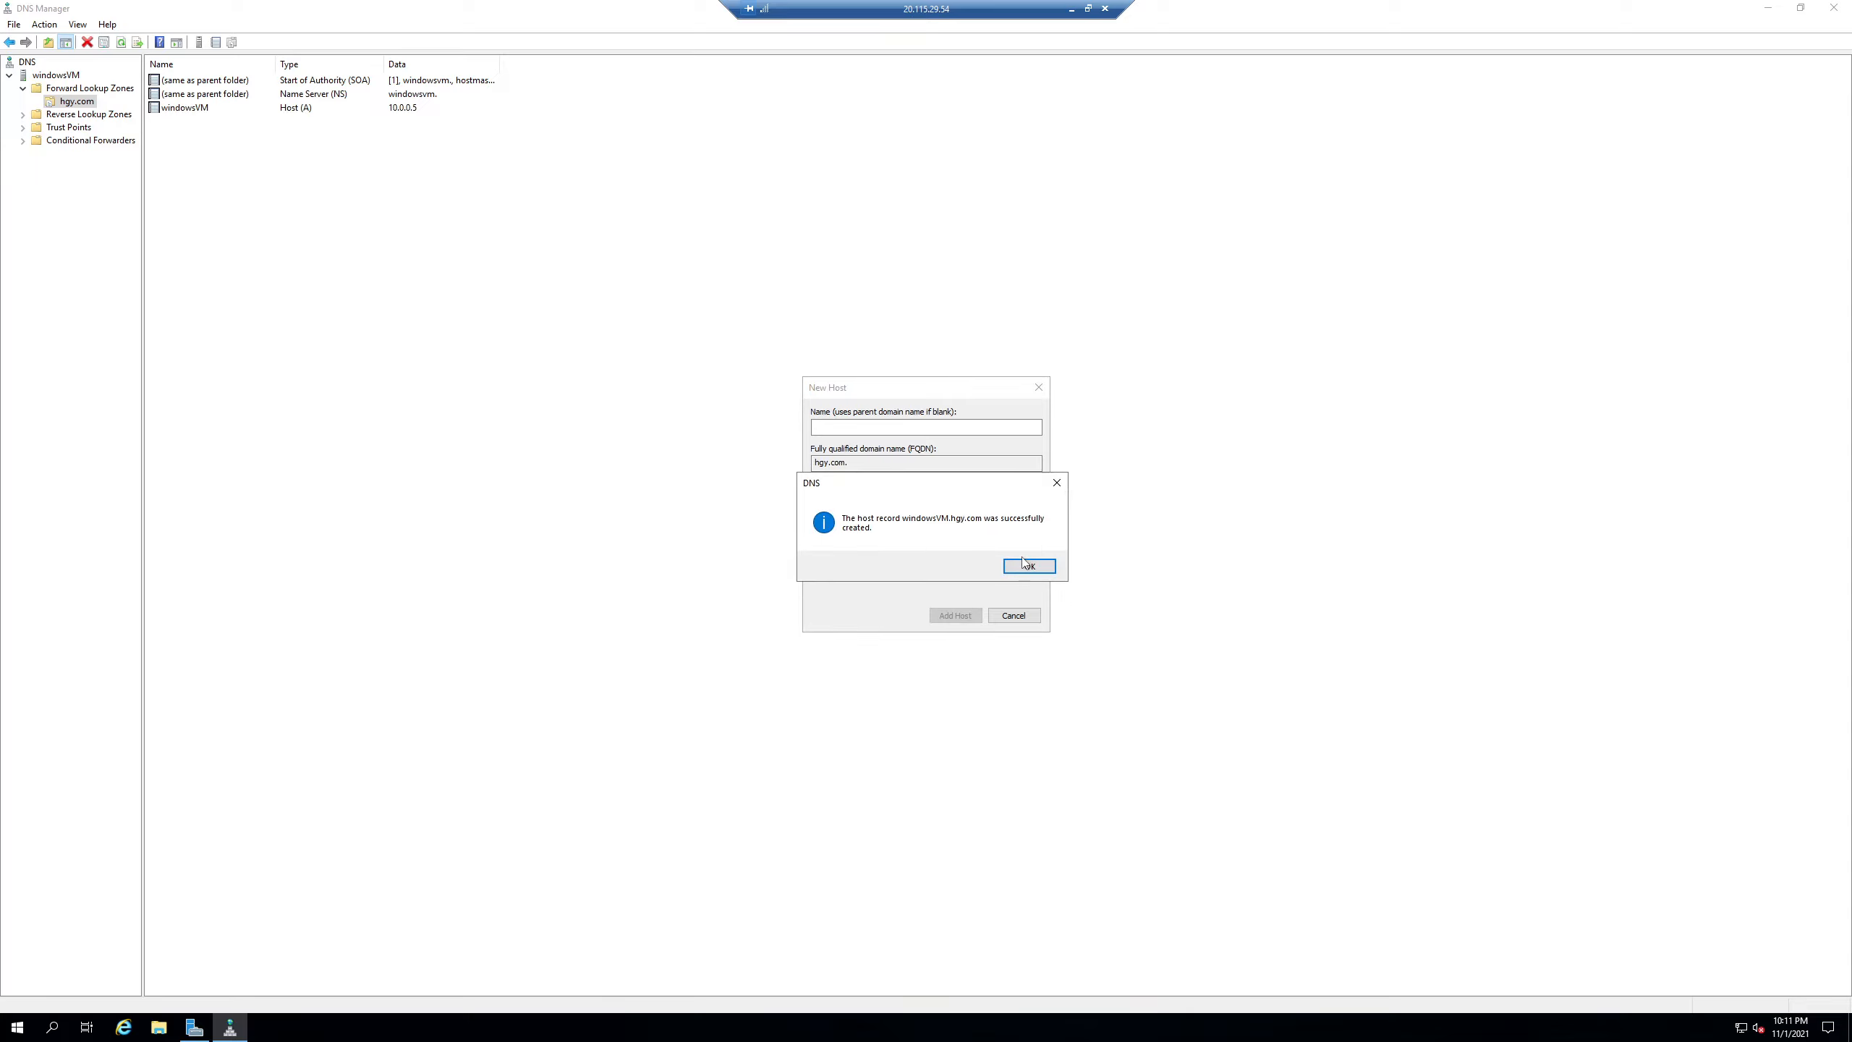
{"action": "left_click", "coordinate": [1025, 565]}
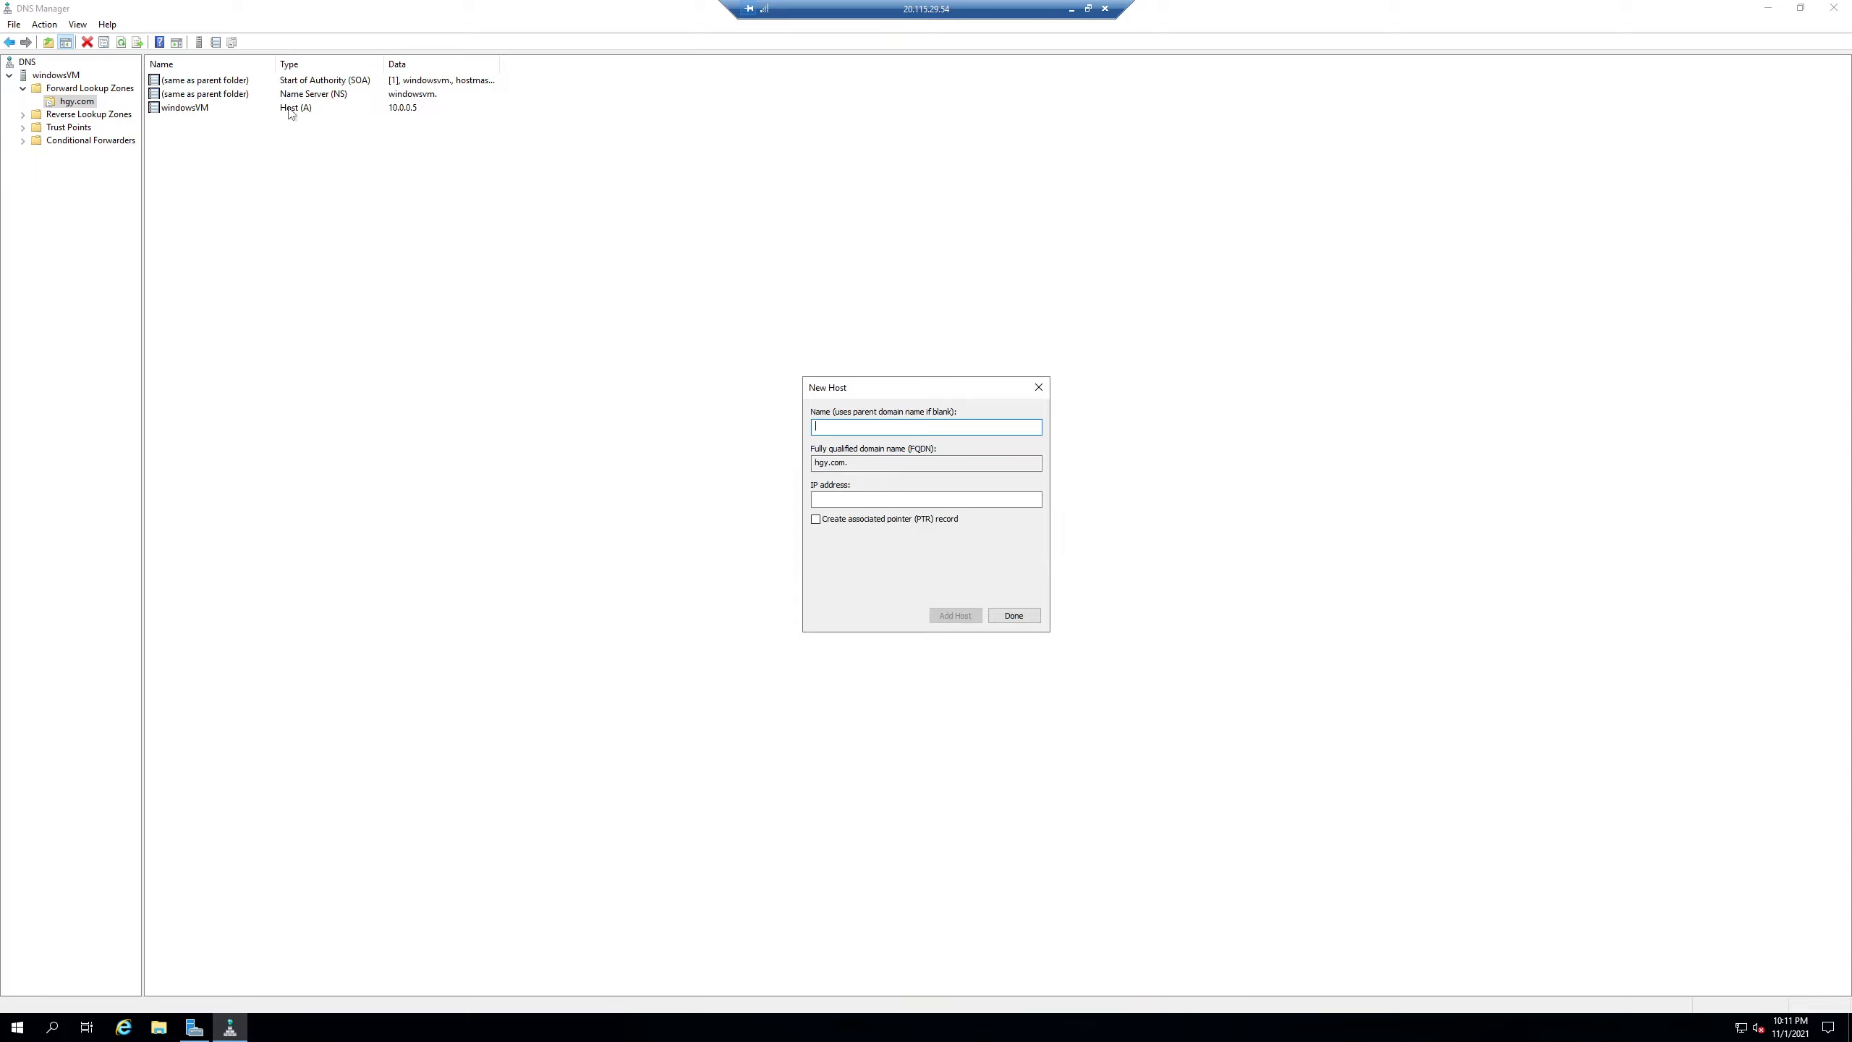
{"action": "left_click", "coordinate": [1013, 617]}
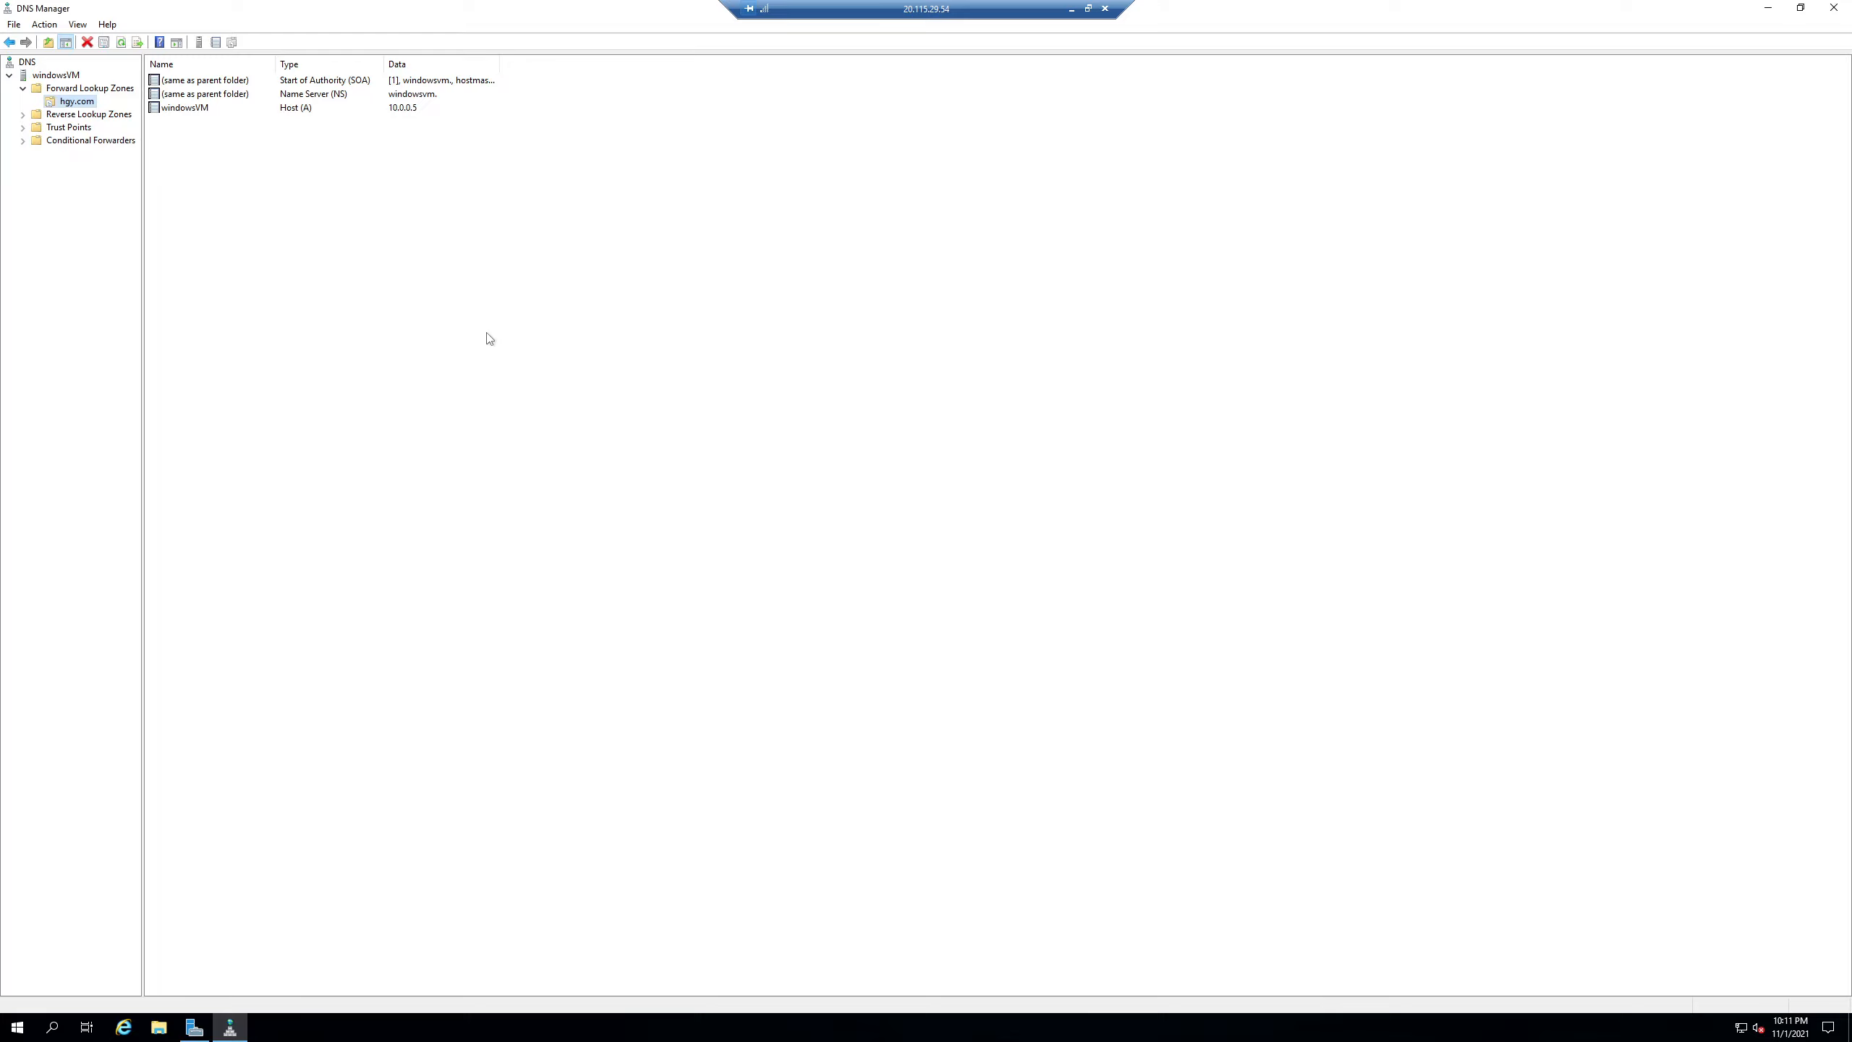
Step: Start another host (A) record in the hgy.com zone and name it newVM
{"action": "right_click", "coordinate": [83, 105]}
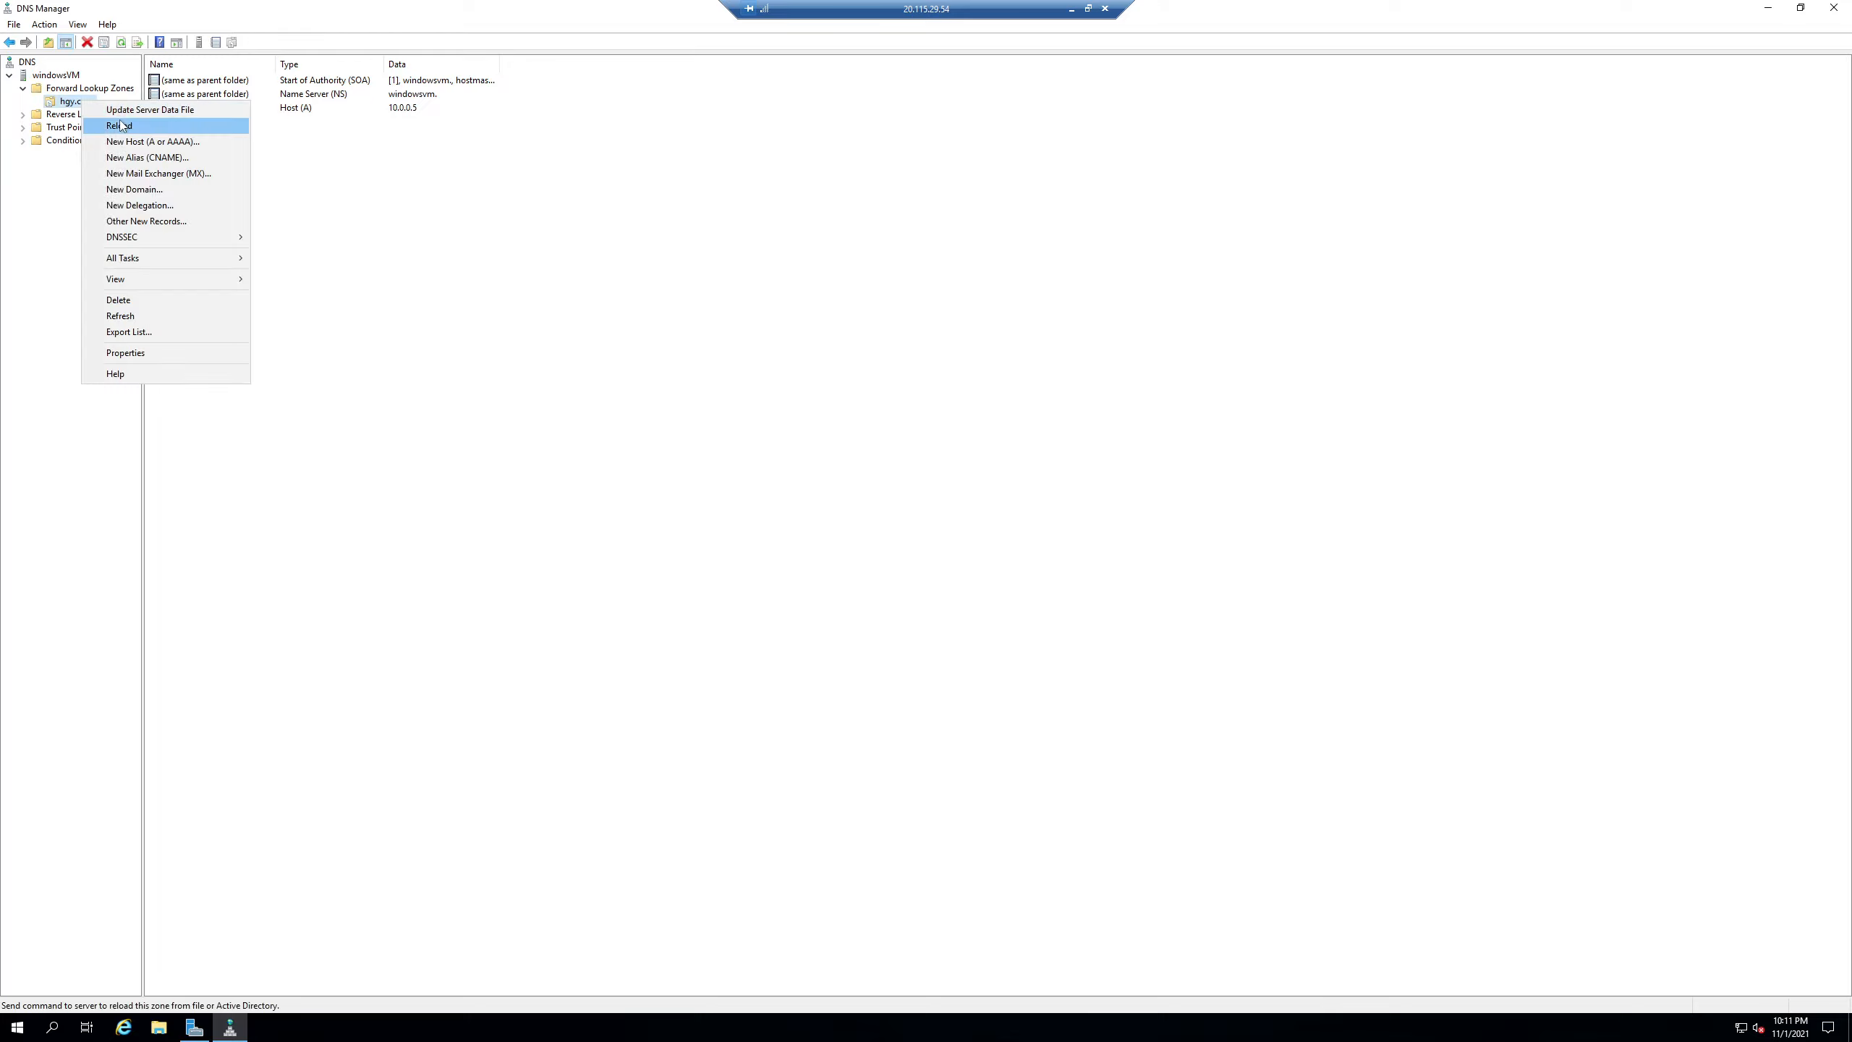
{"action": "left_click", "coordinate": [121, 140]}
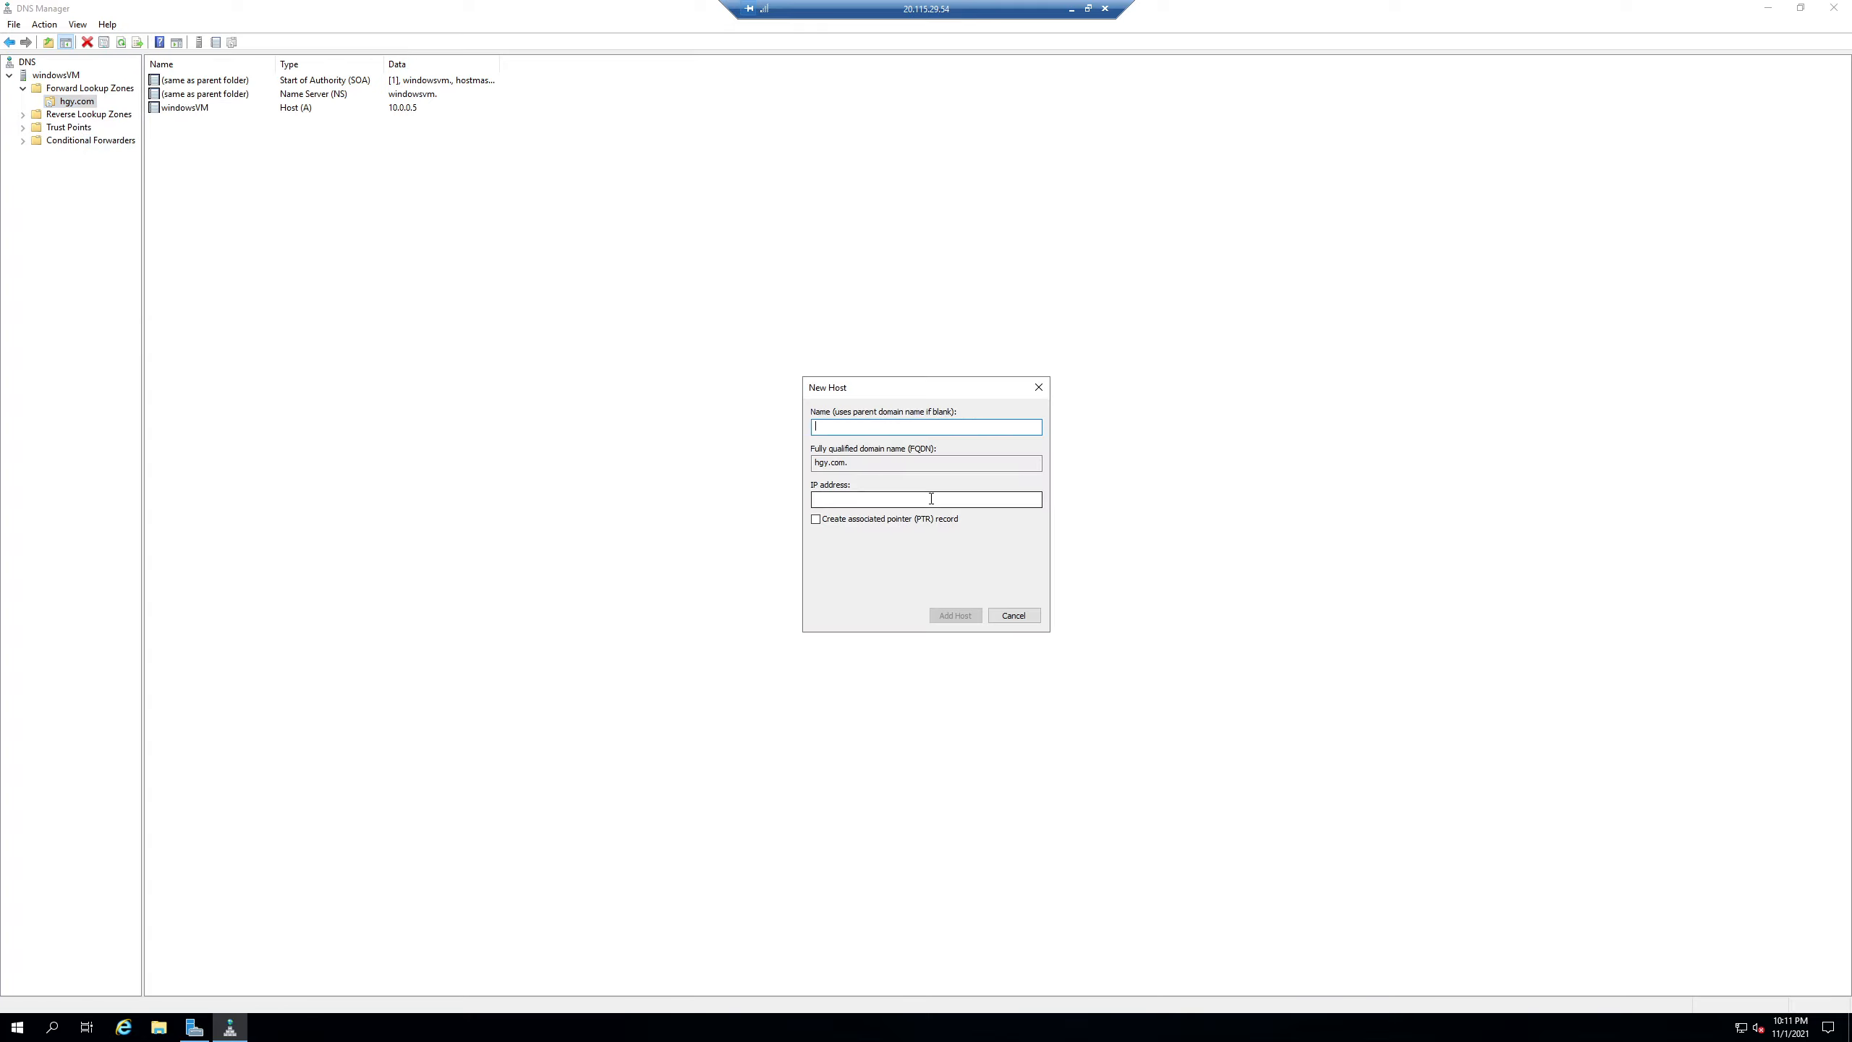
{"action": "type", "text": "newVM"}
{"action": "left_click", "coordinate": [957, 499]}
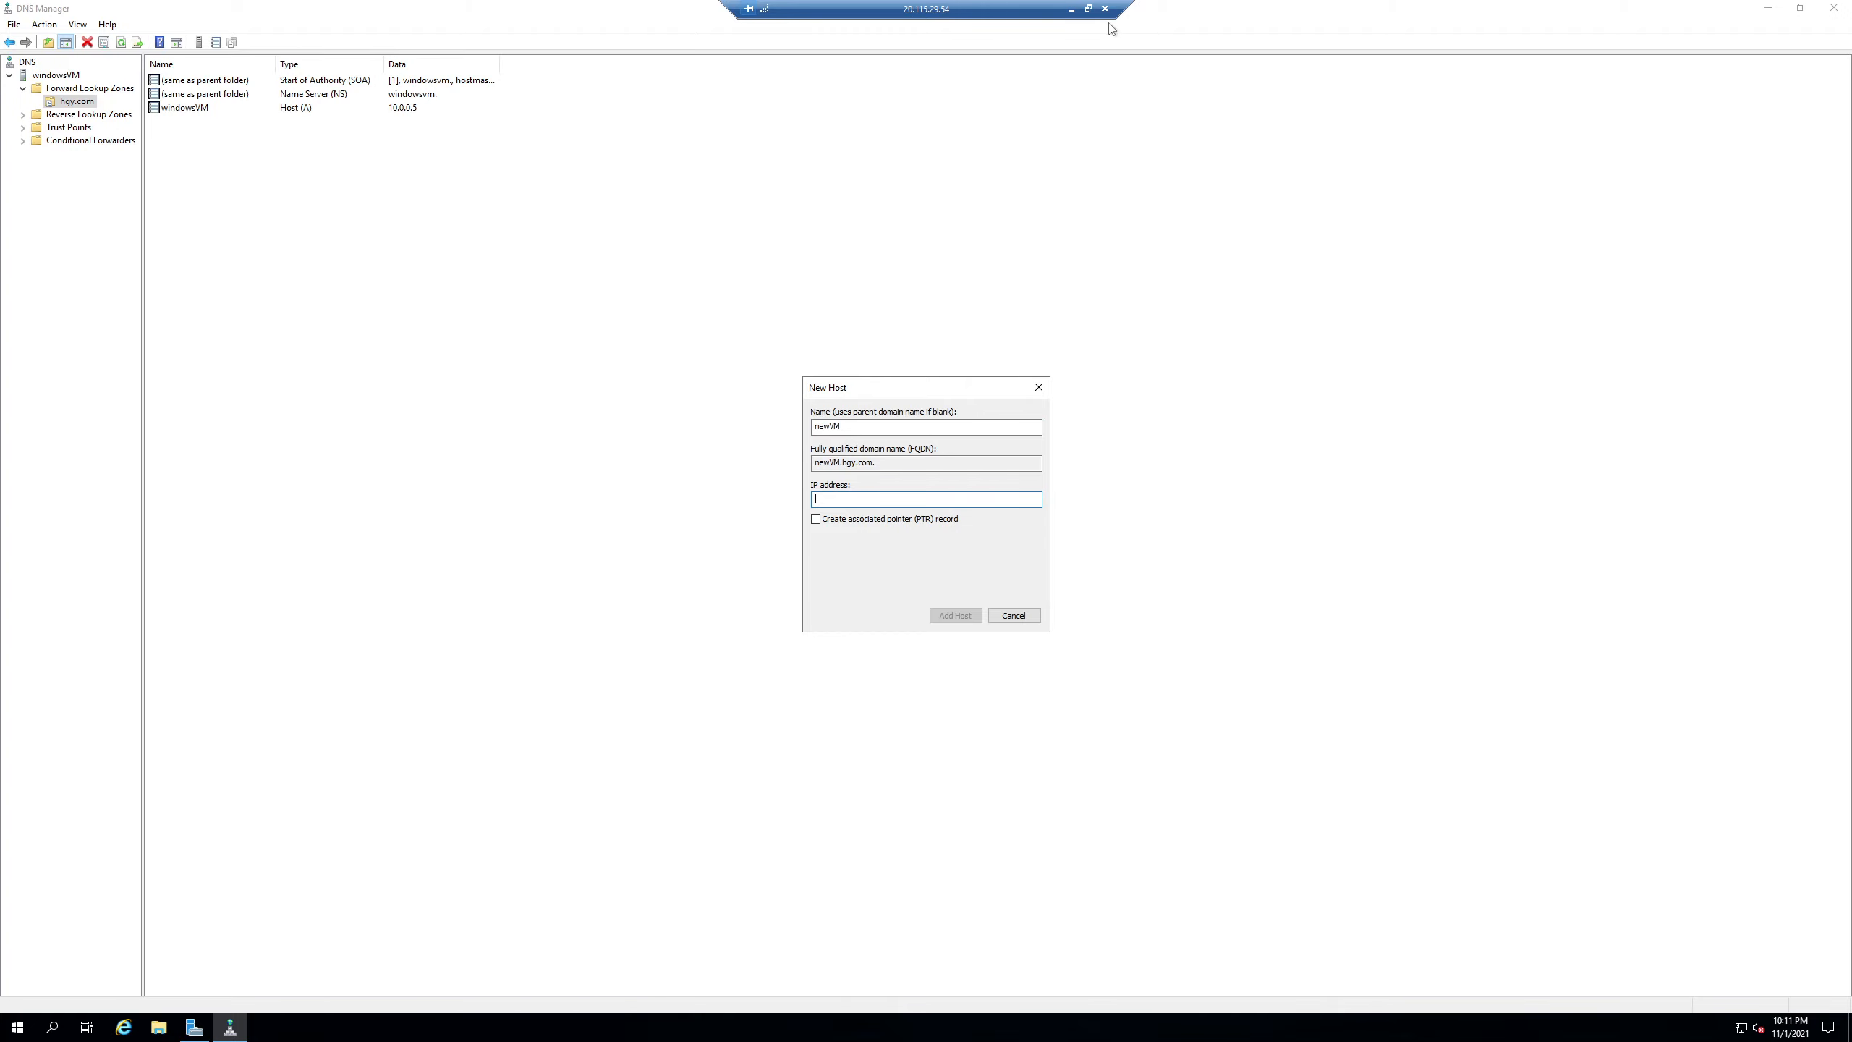
Step: Switch to the Azure portal and copy newVM's private IP address from its overview
{"action": "left_click", "coordinate": [1071, 9]}
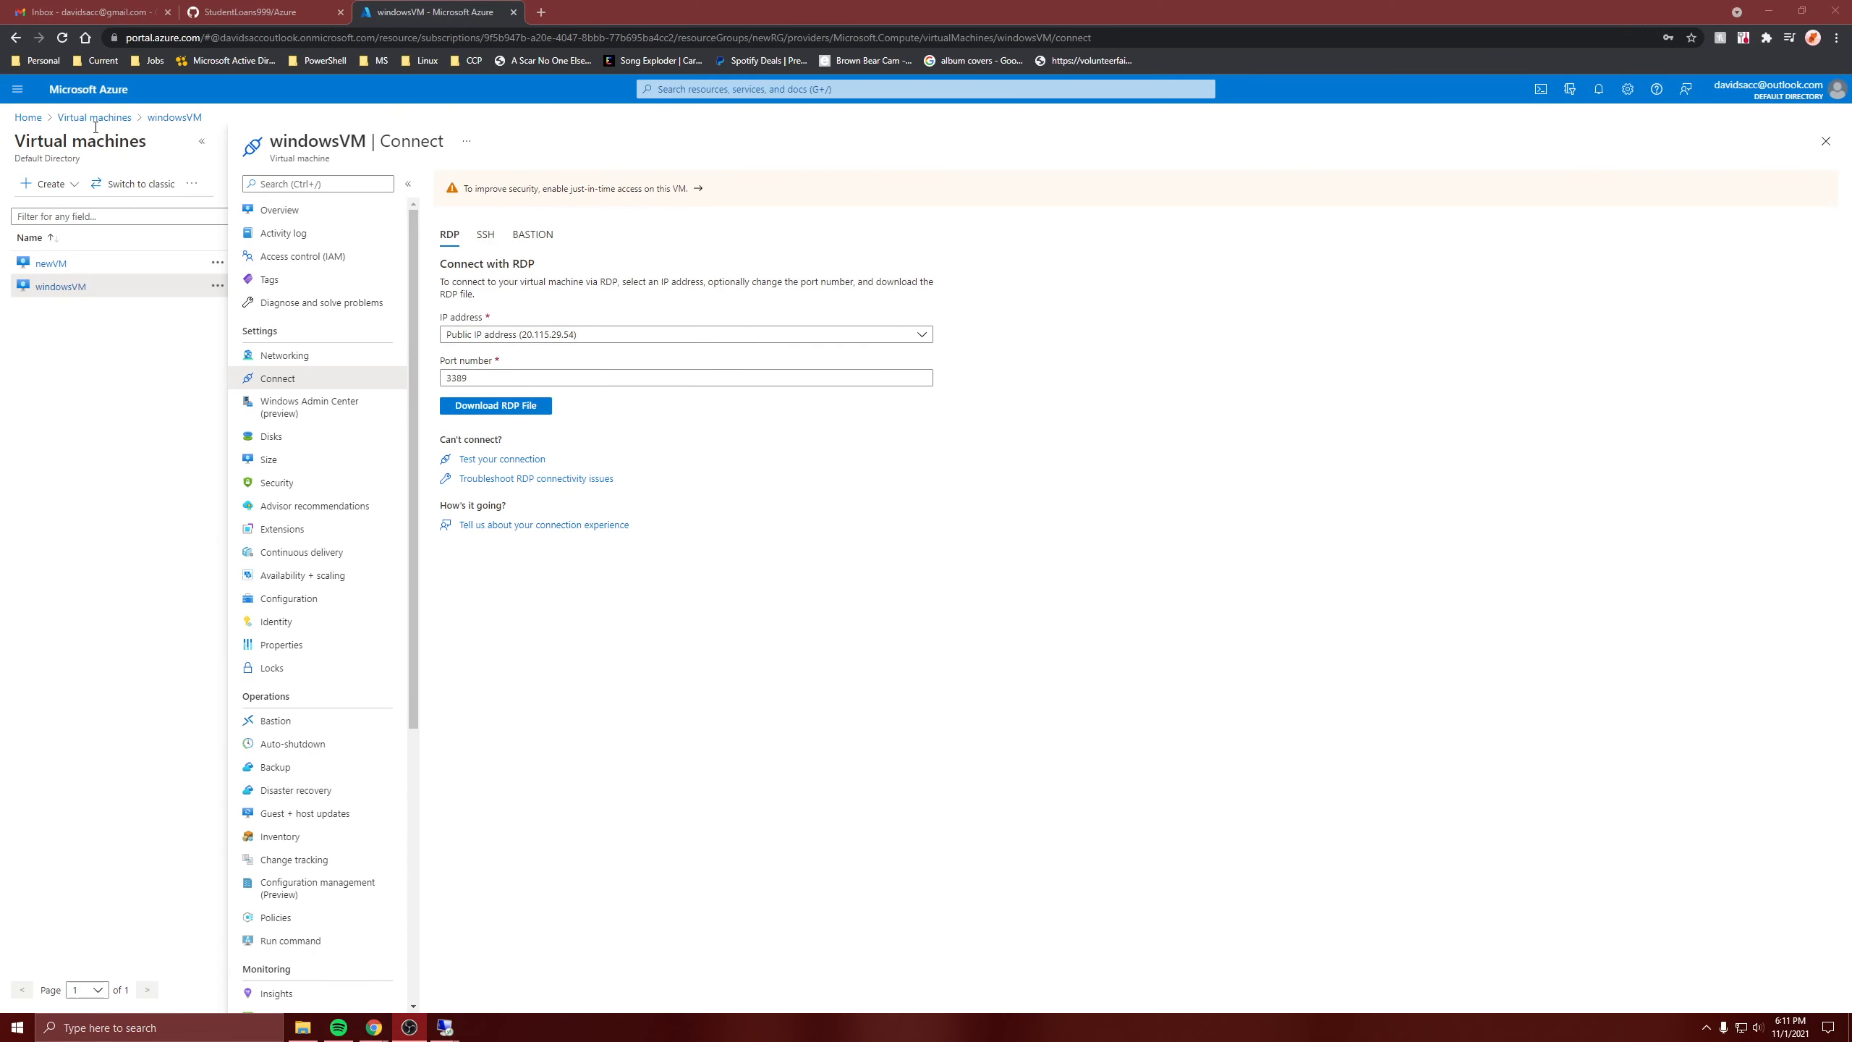
{"action": "left_click", "coordinate": [51, 262]}
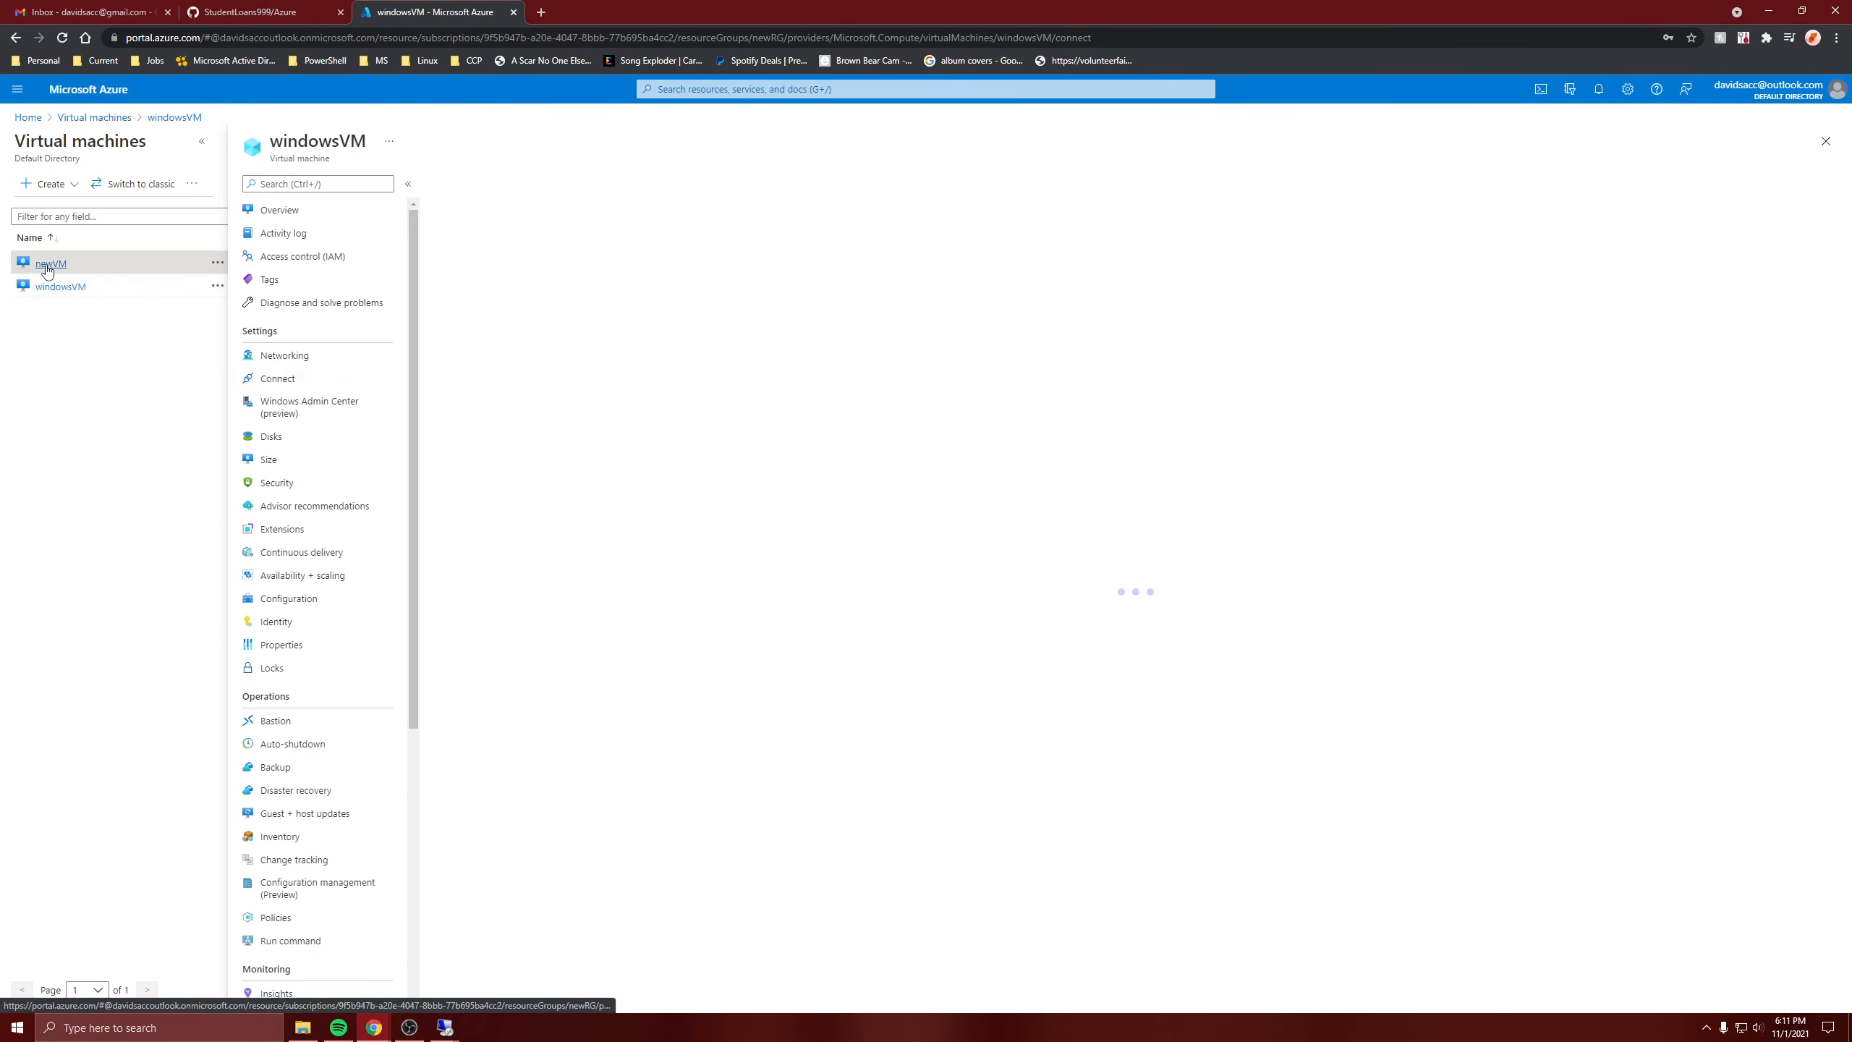
{"action": "left_click", "coordinate": [316, 211]}
{"action": "double_click", "coordinate": [1380, 459]}
{"action": "key", "text": "ctrl+c"}
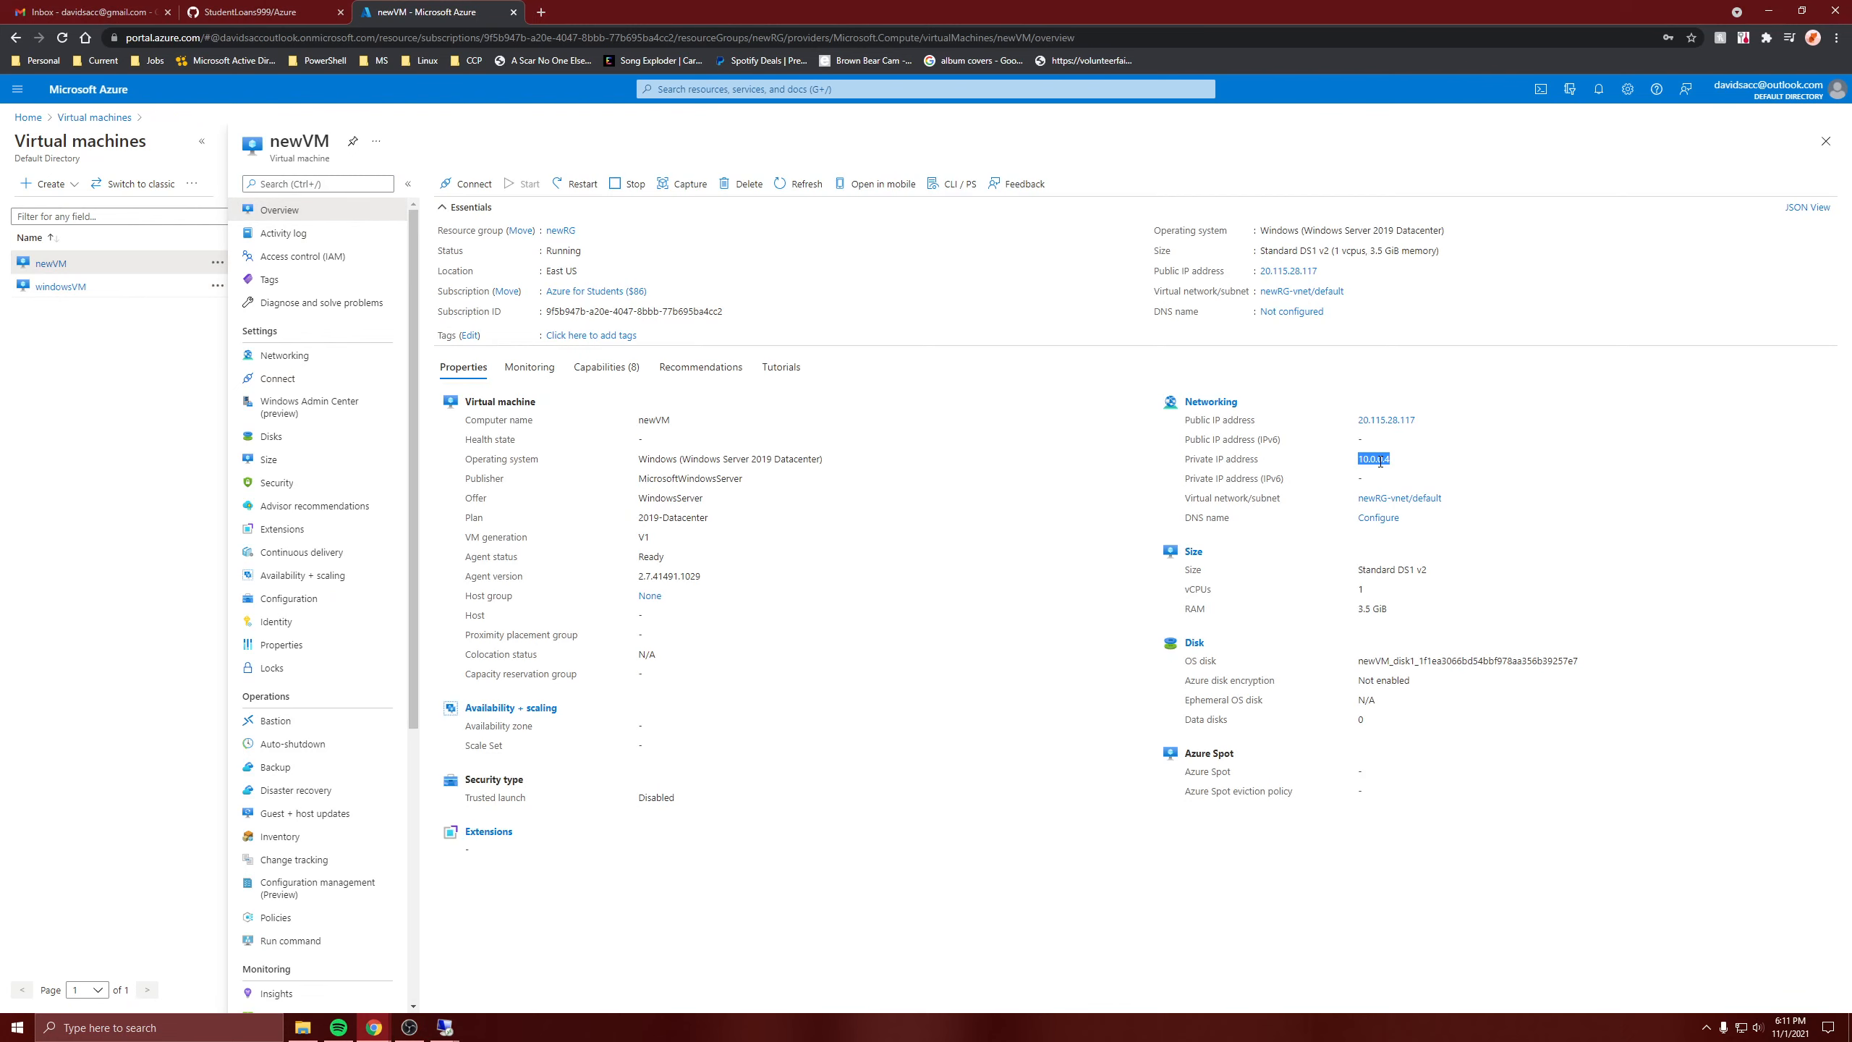
Step: Switch back to the windowsVM remote session and add the newVM host record with the copied IP address 10.0.0.4
{"action": "mouse_move", "coordinate": [445, 1027]}
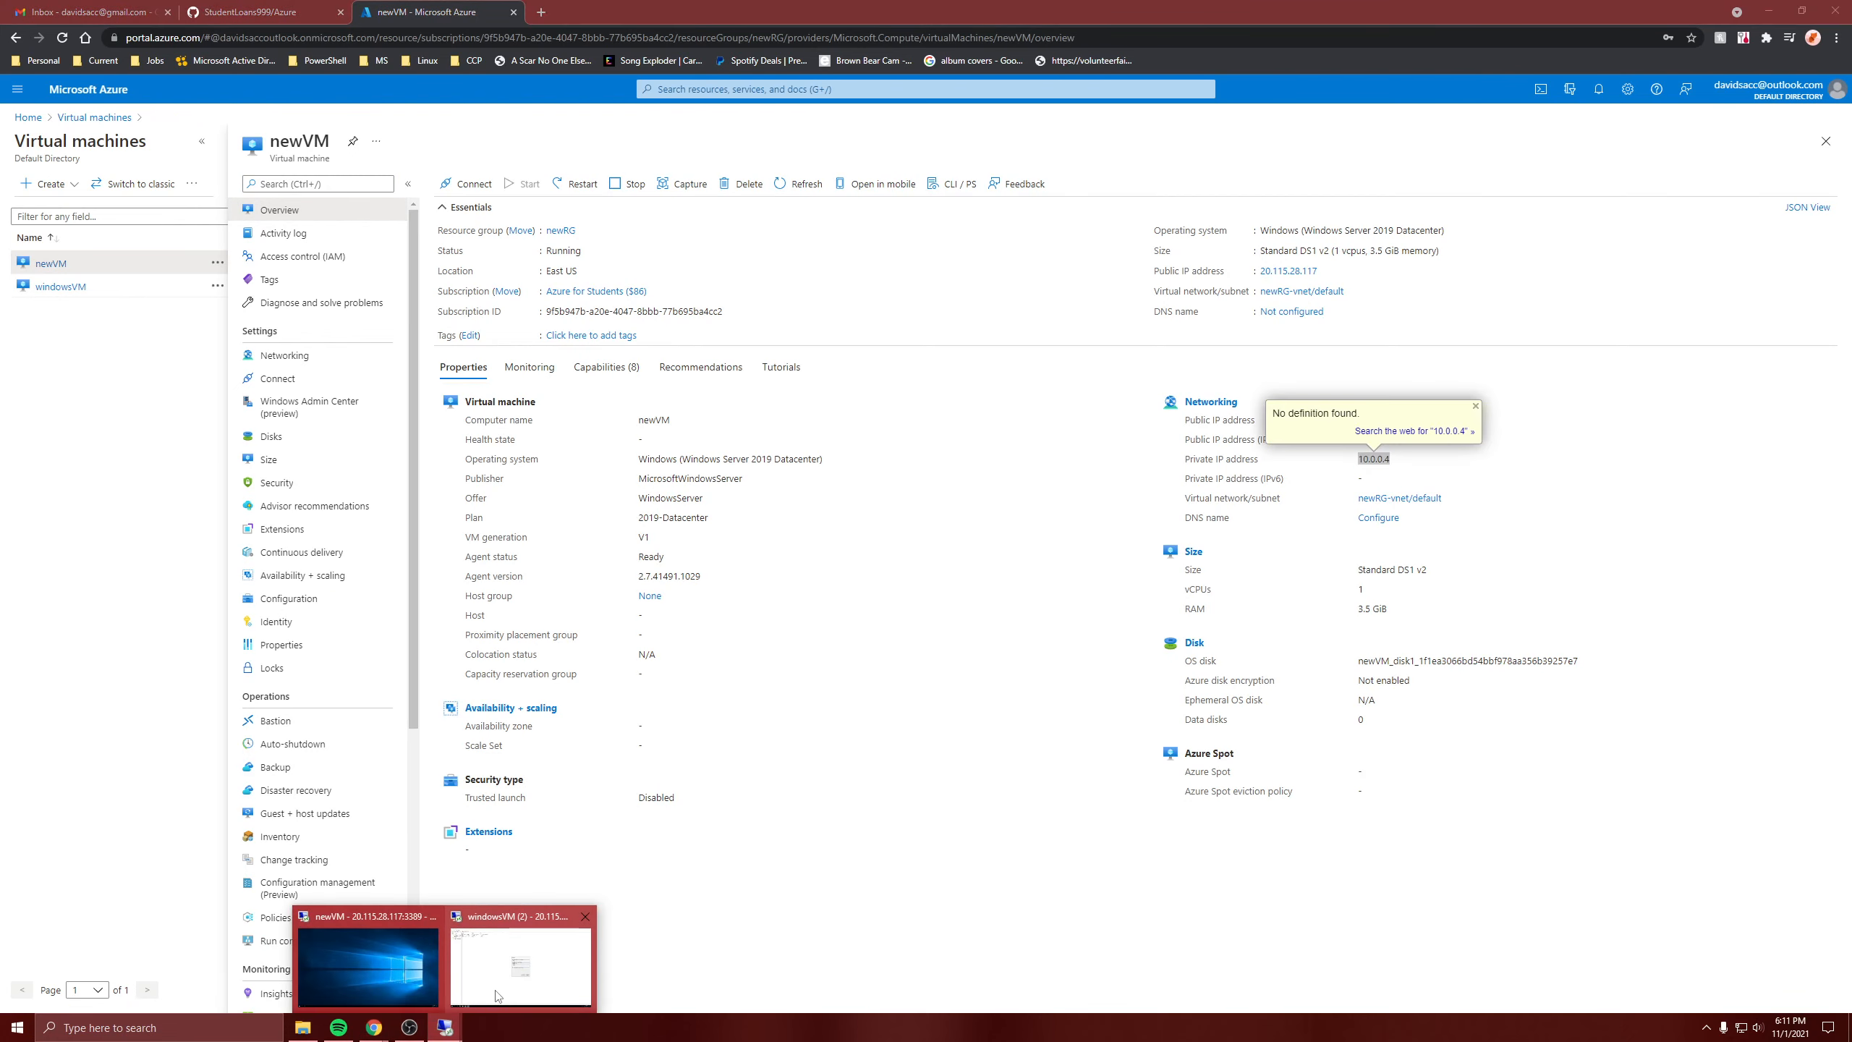
{"action": "left_click", "coordinate": [535, 954]}
{"action": "left_click", "coordinate": [897, 499]}
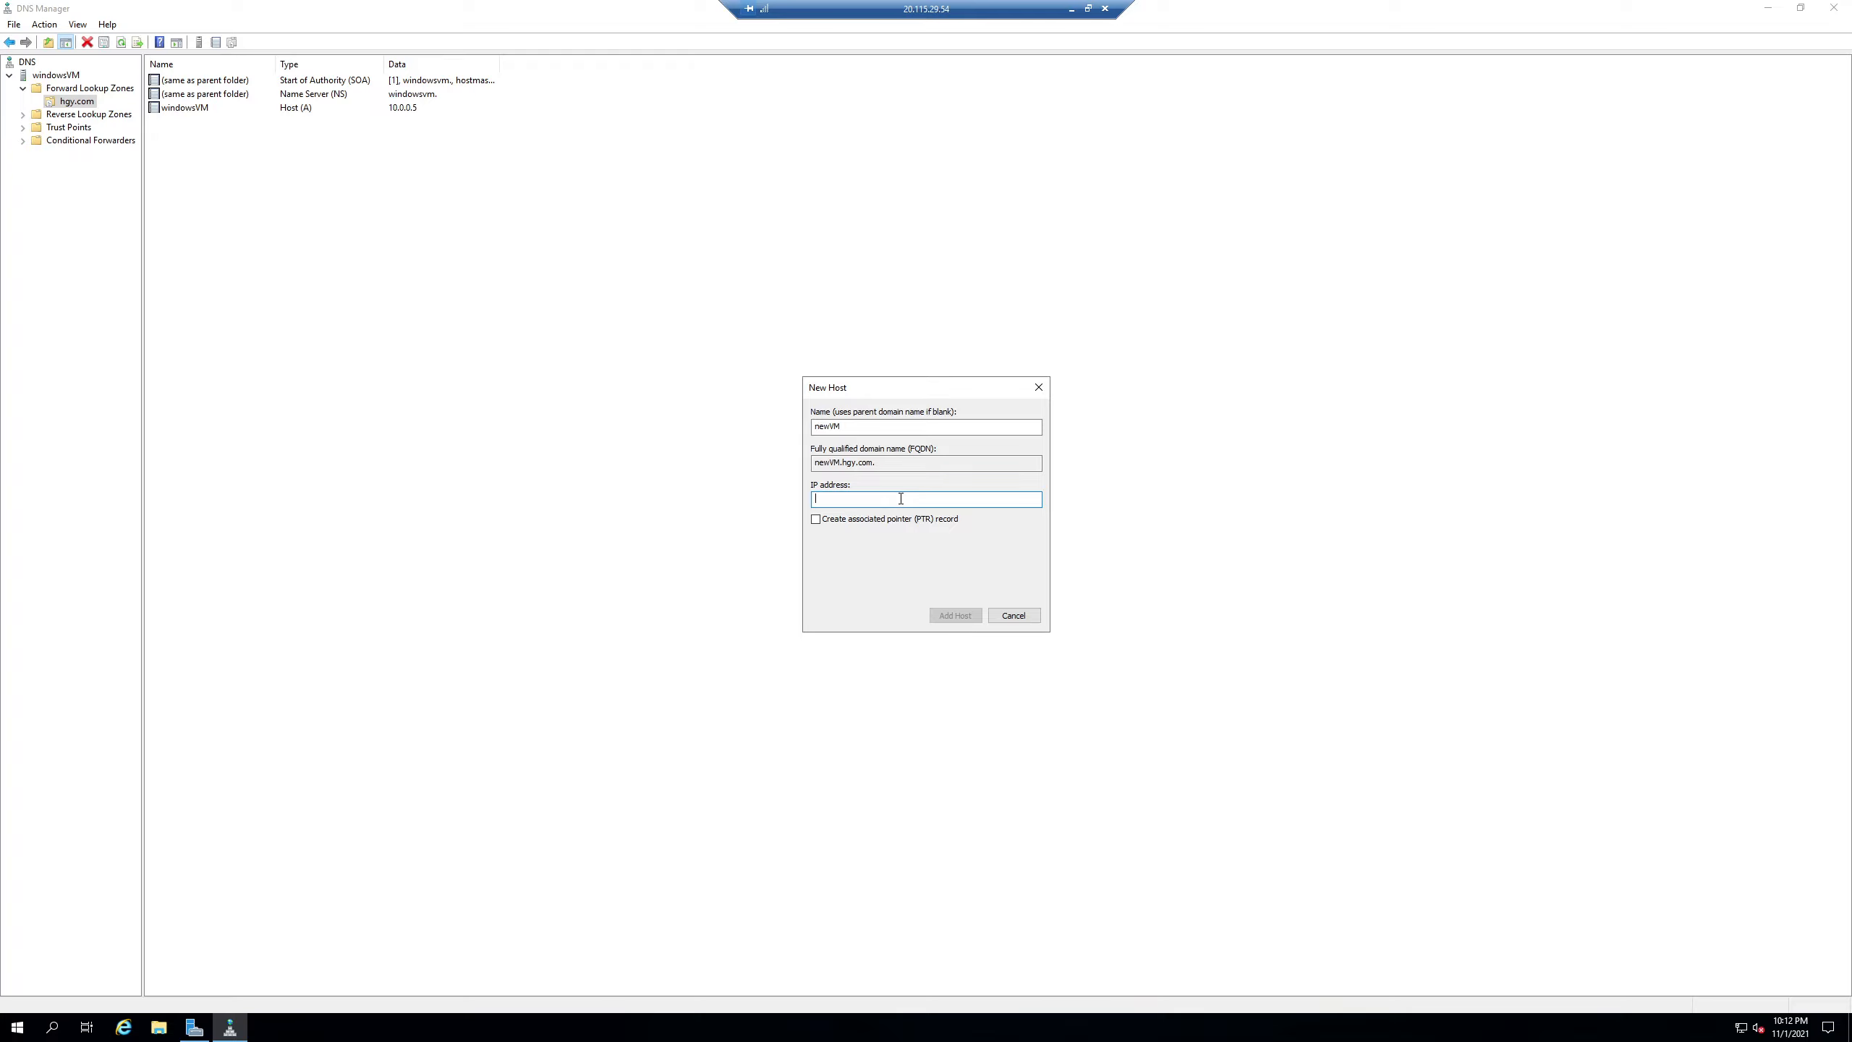
{"action": "key", "text": "ctrl+v"}
{"action": "left_click", "coordinate": [952, 614]}
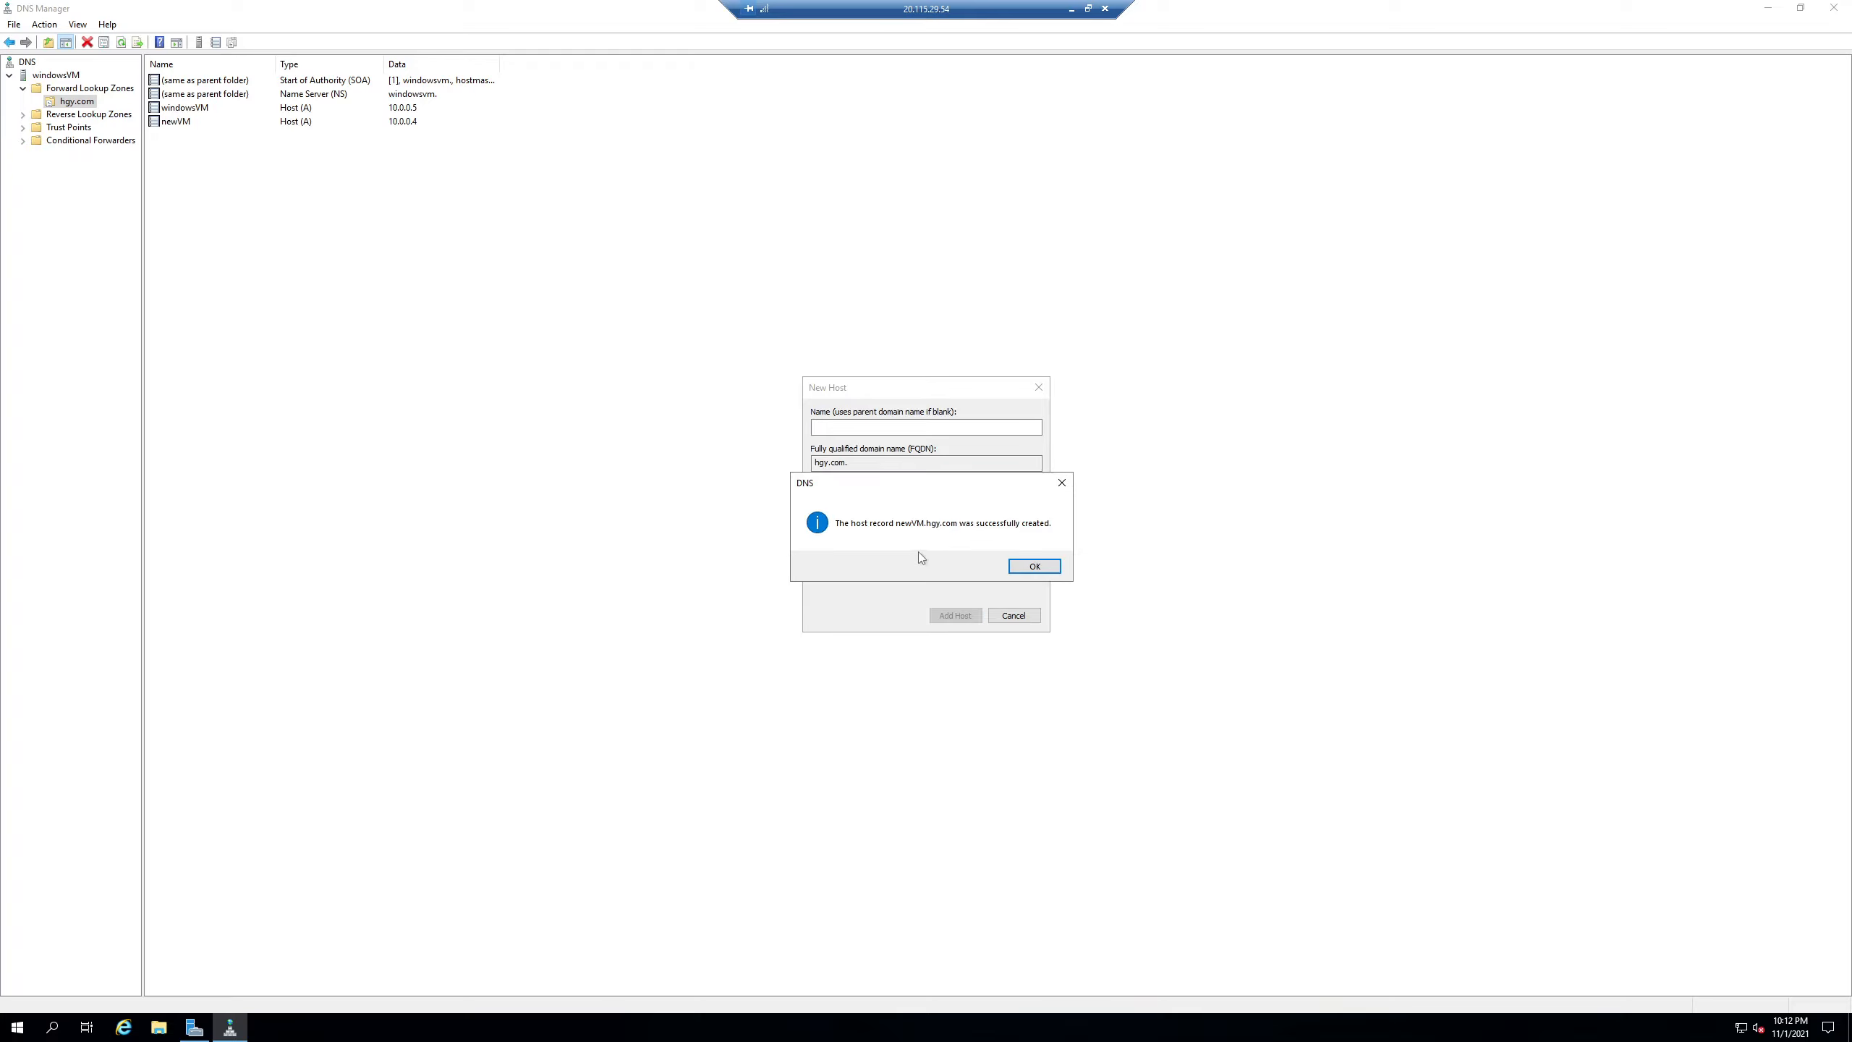
{"action": "left_click", "coordinate": [1032, 568]}
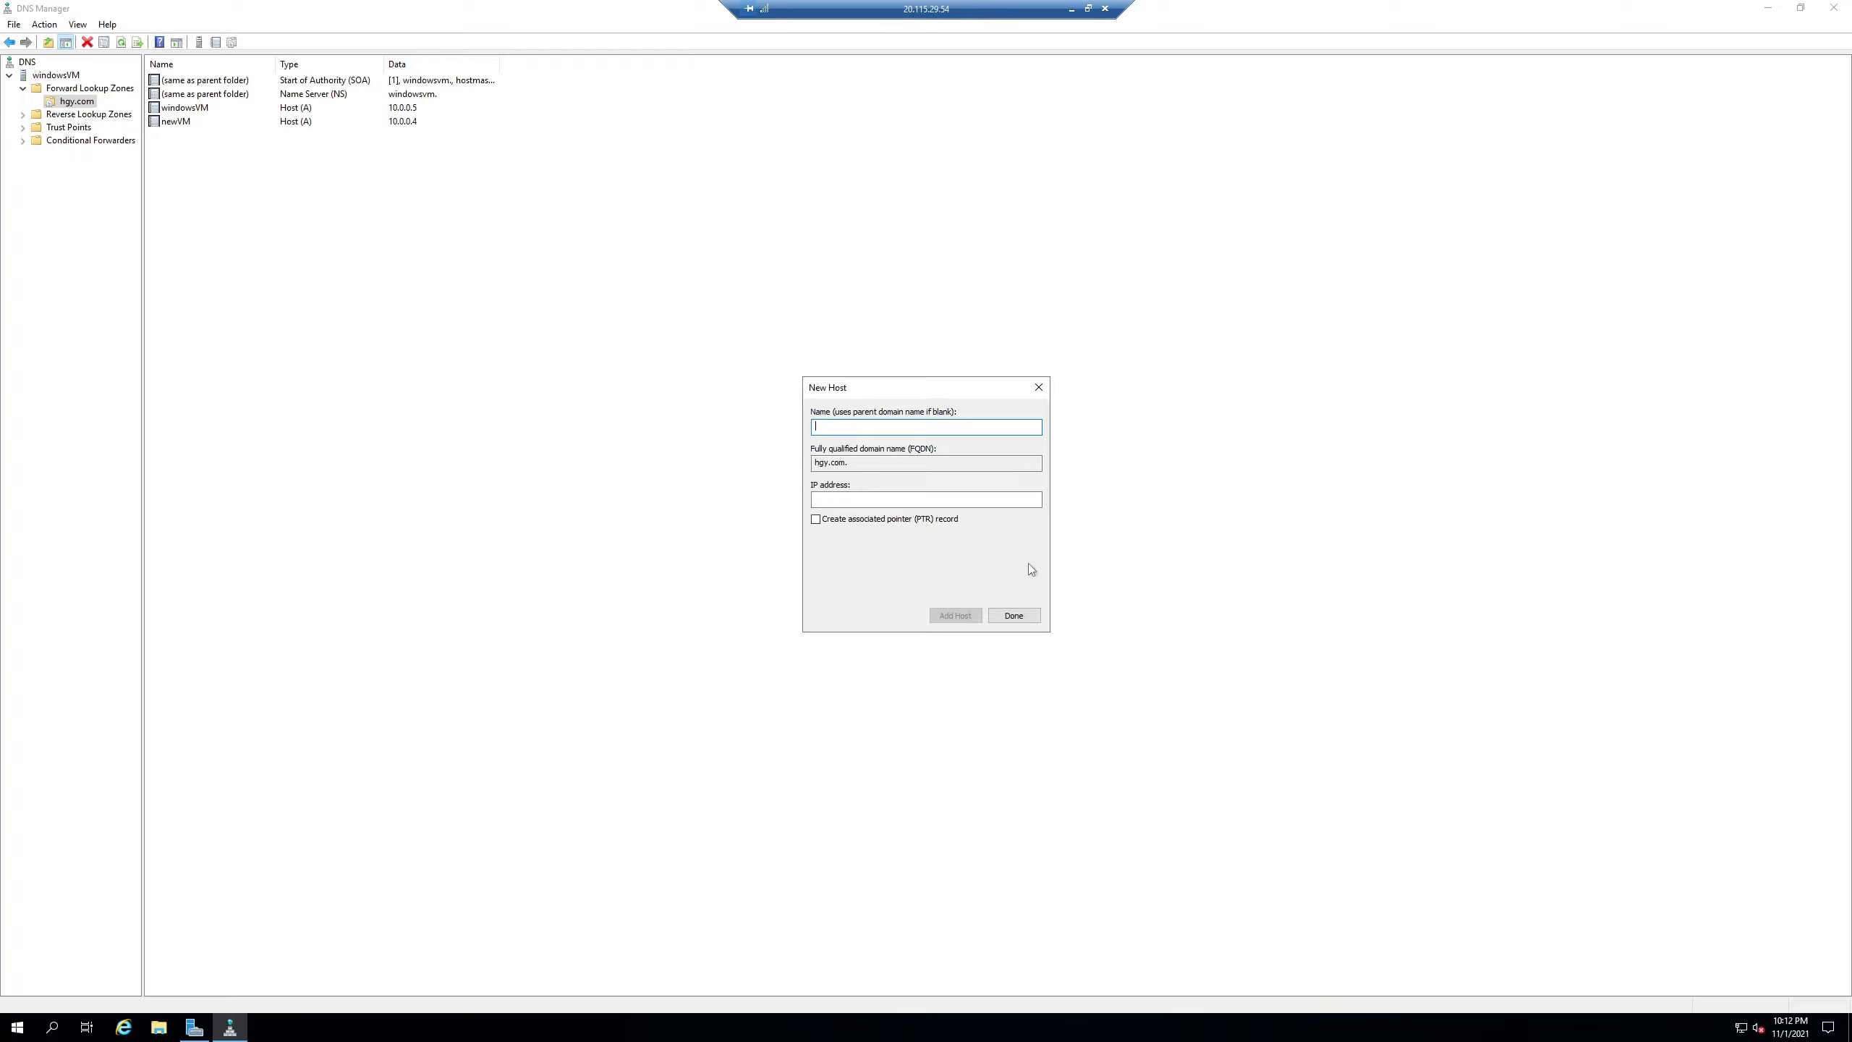
{"action": "left_click", "coordinate": [1015, 617]}
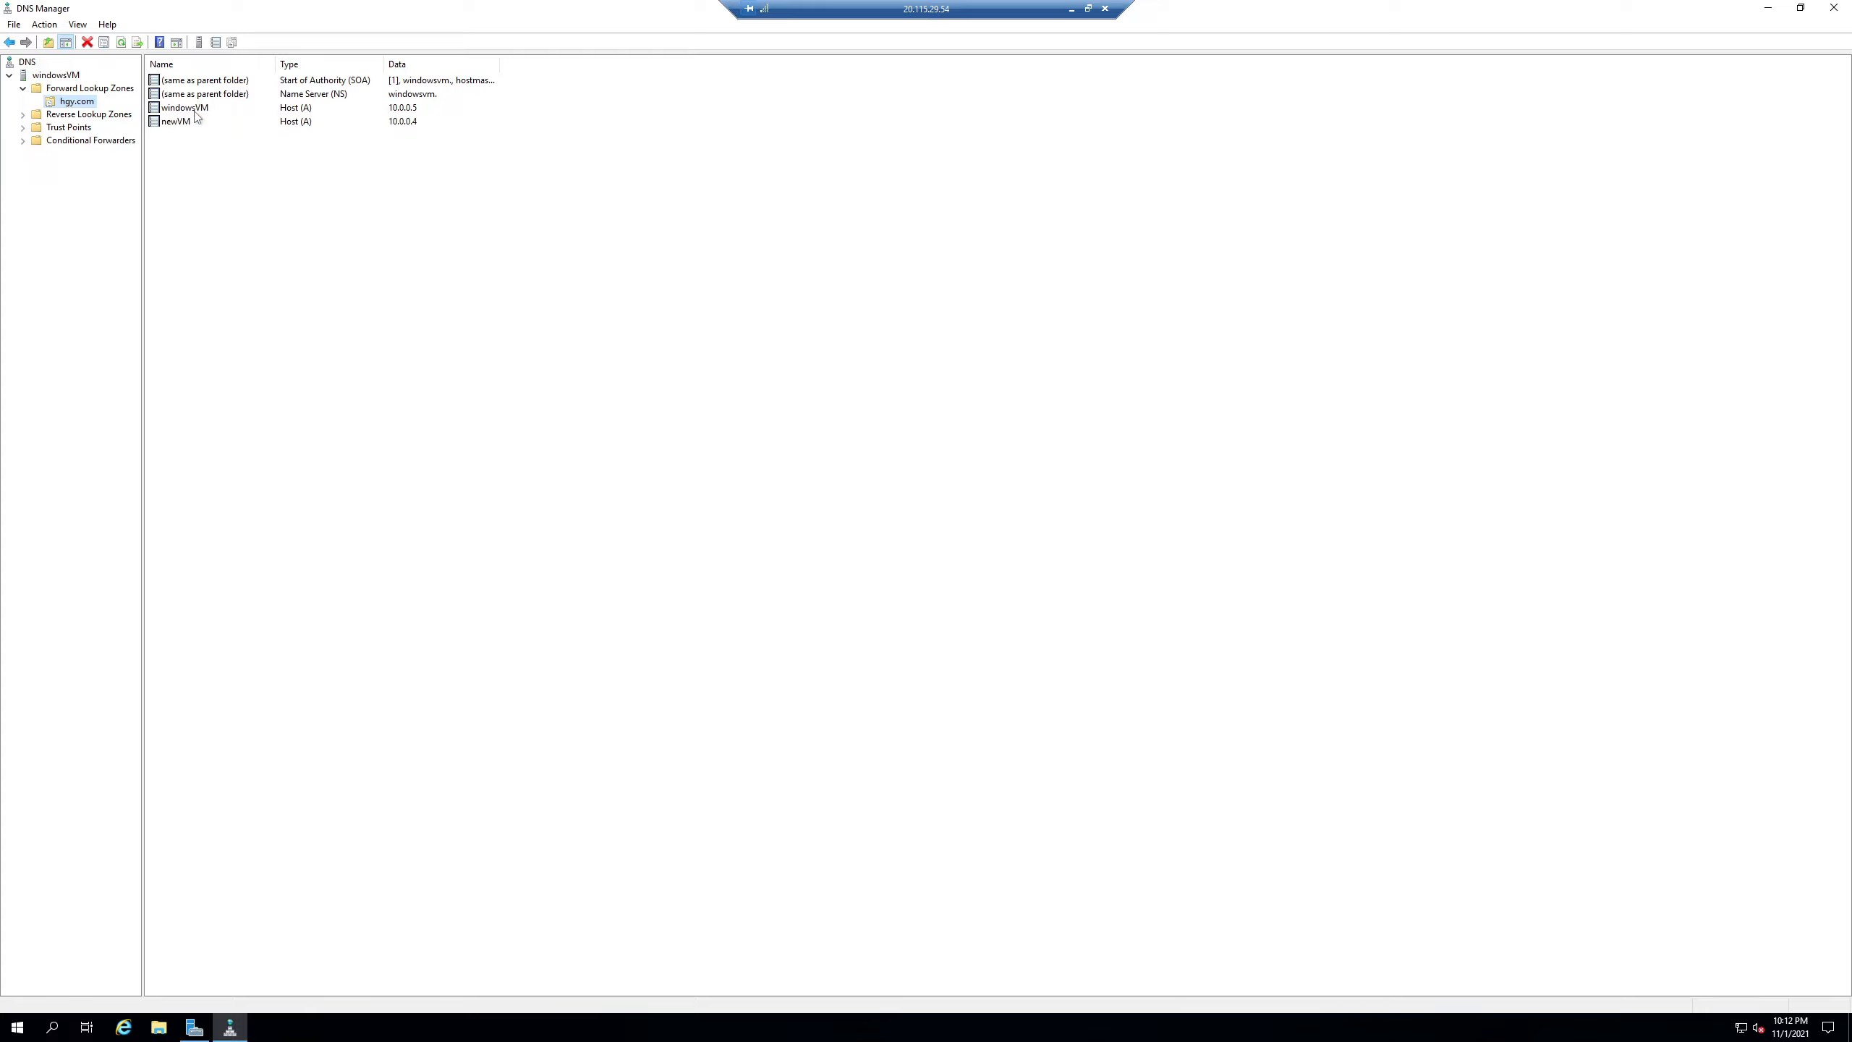
Step: Bring up Server Manager in the windowsVM remote session
{"action": "left_click", "coordinate": [206, 1031]}
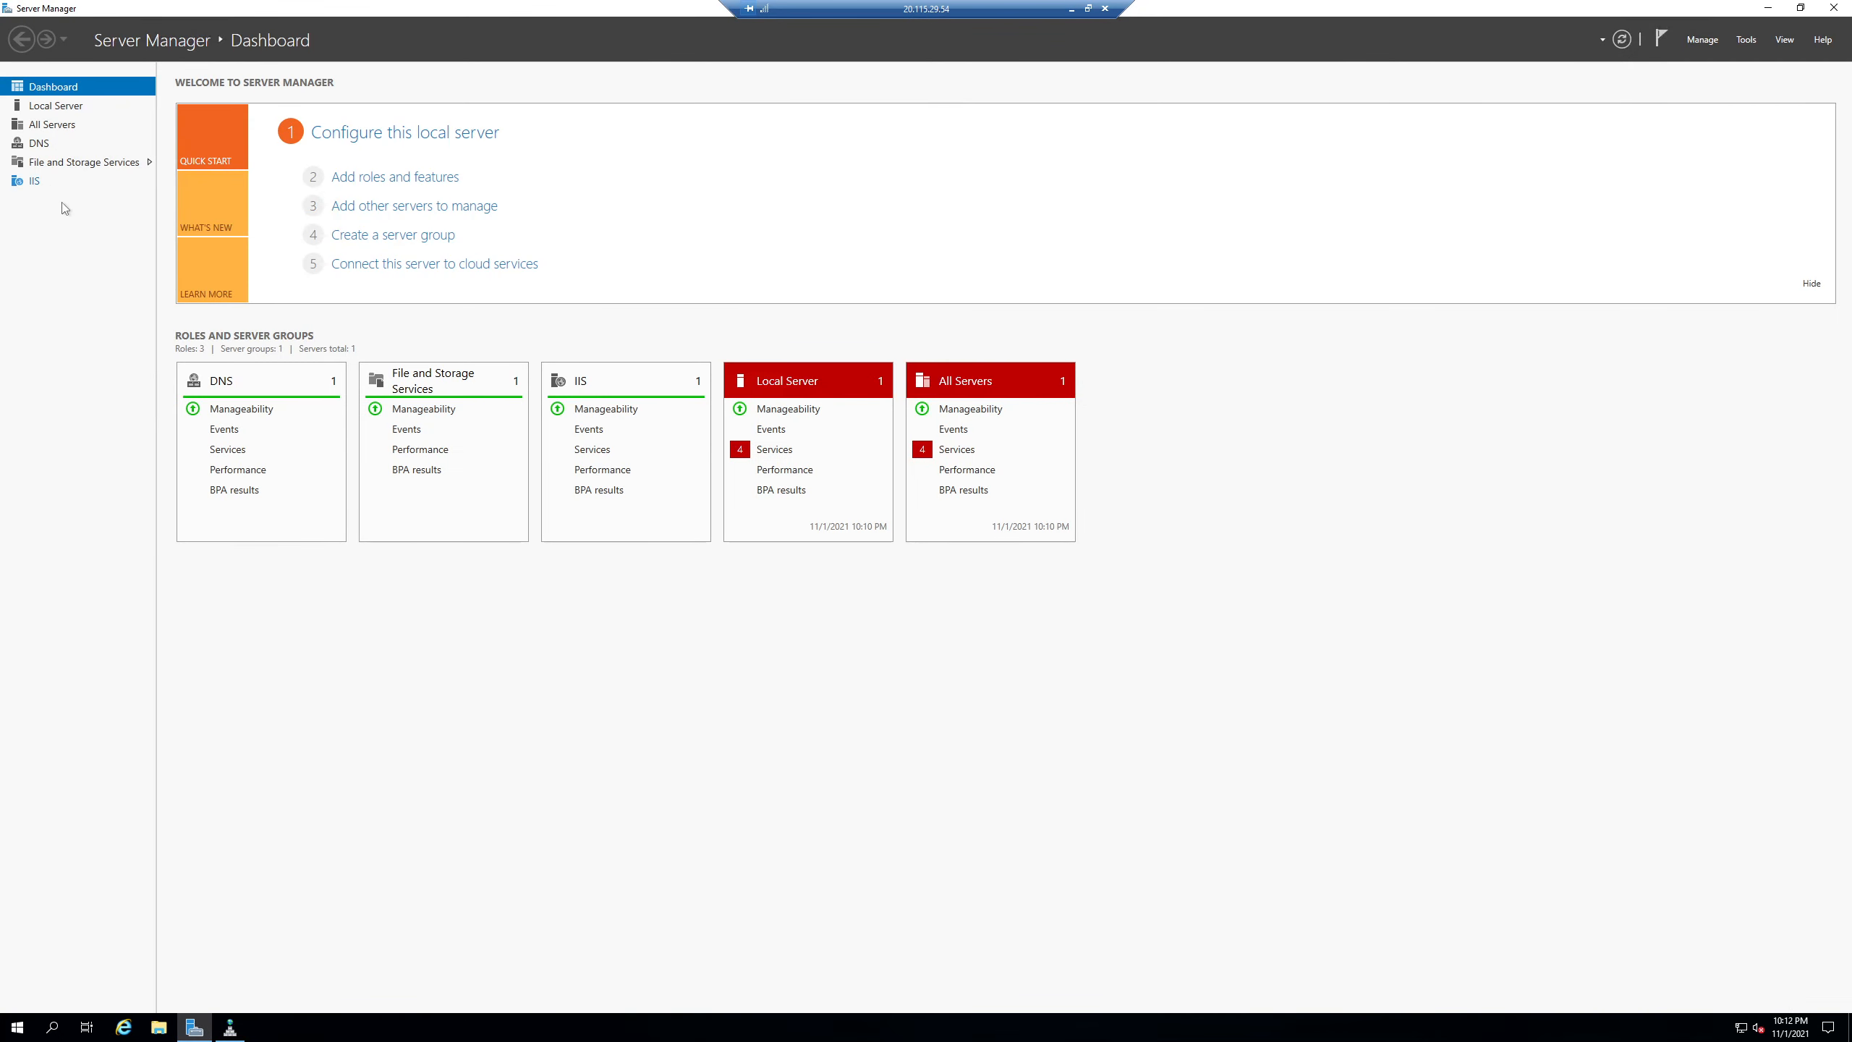
{"action": "left_click", "coordinate": [1069, 10]}
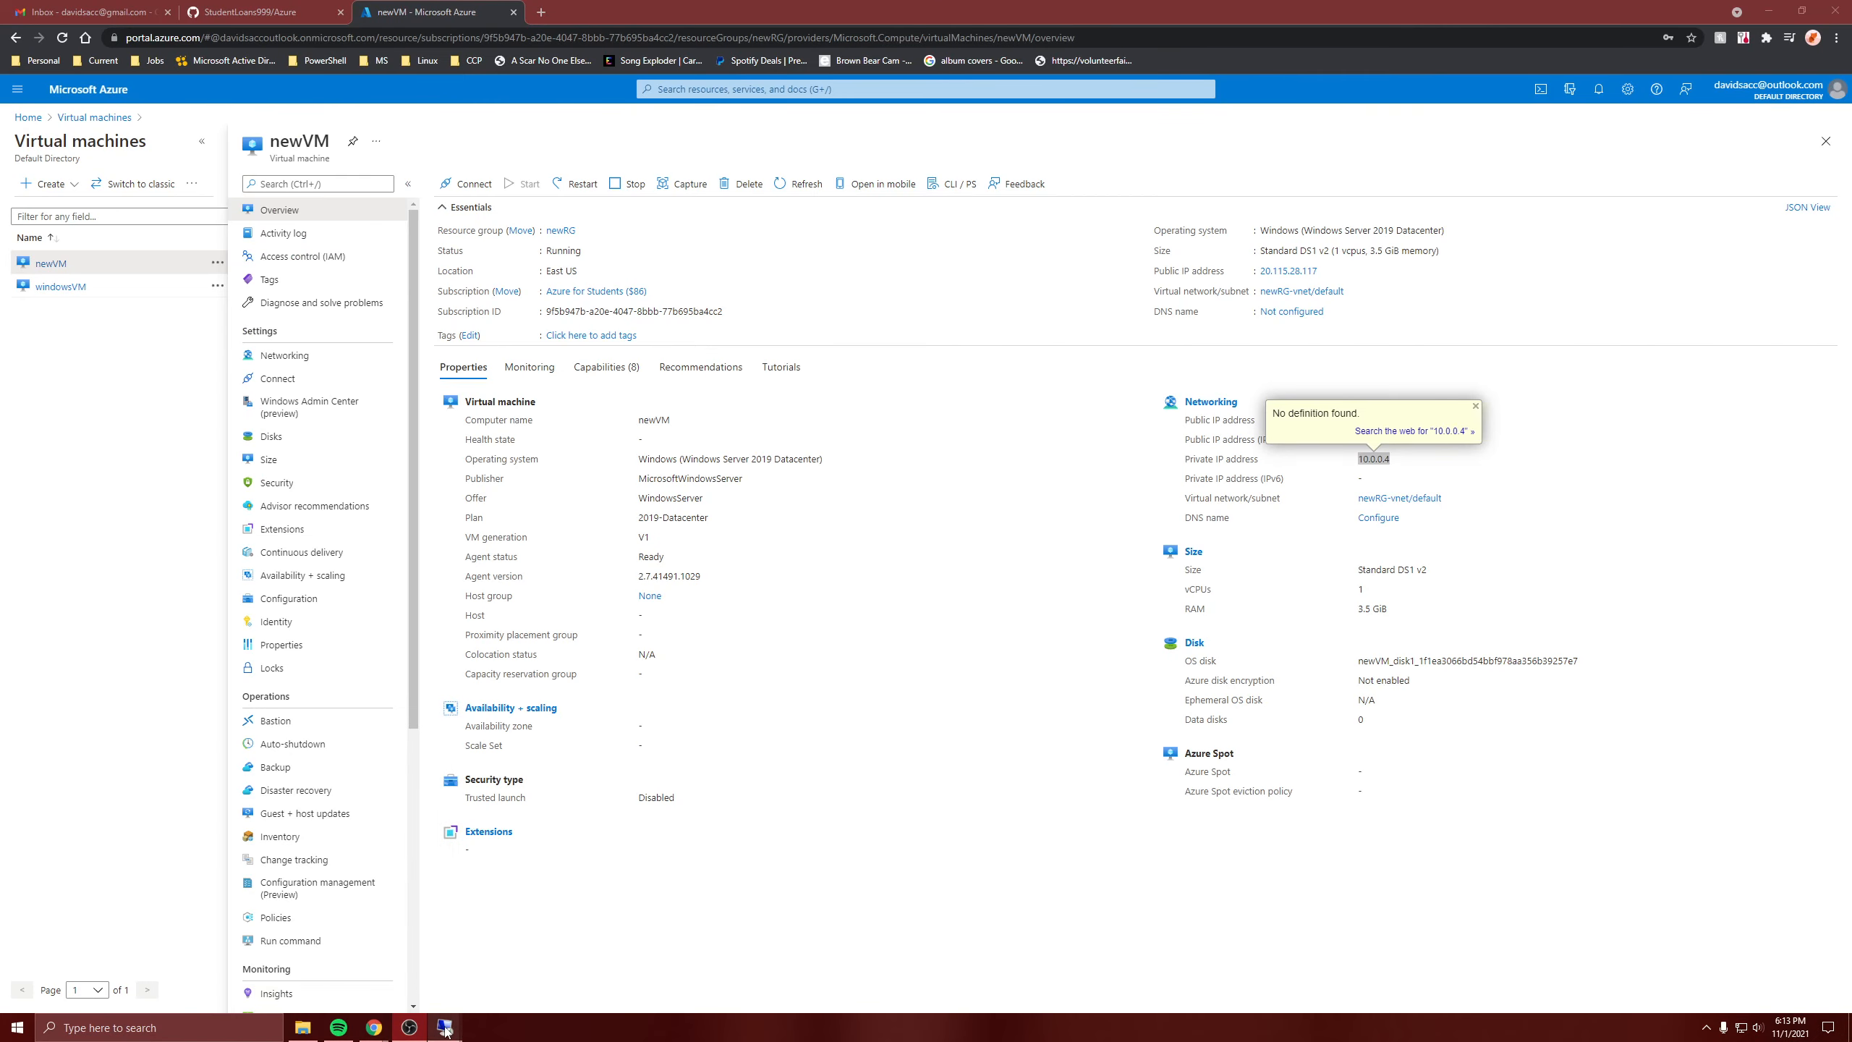
{"action": "mouse_move", "coordinate": [445, 1029]}
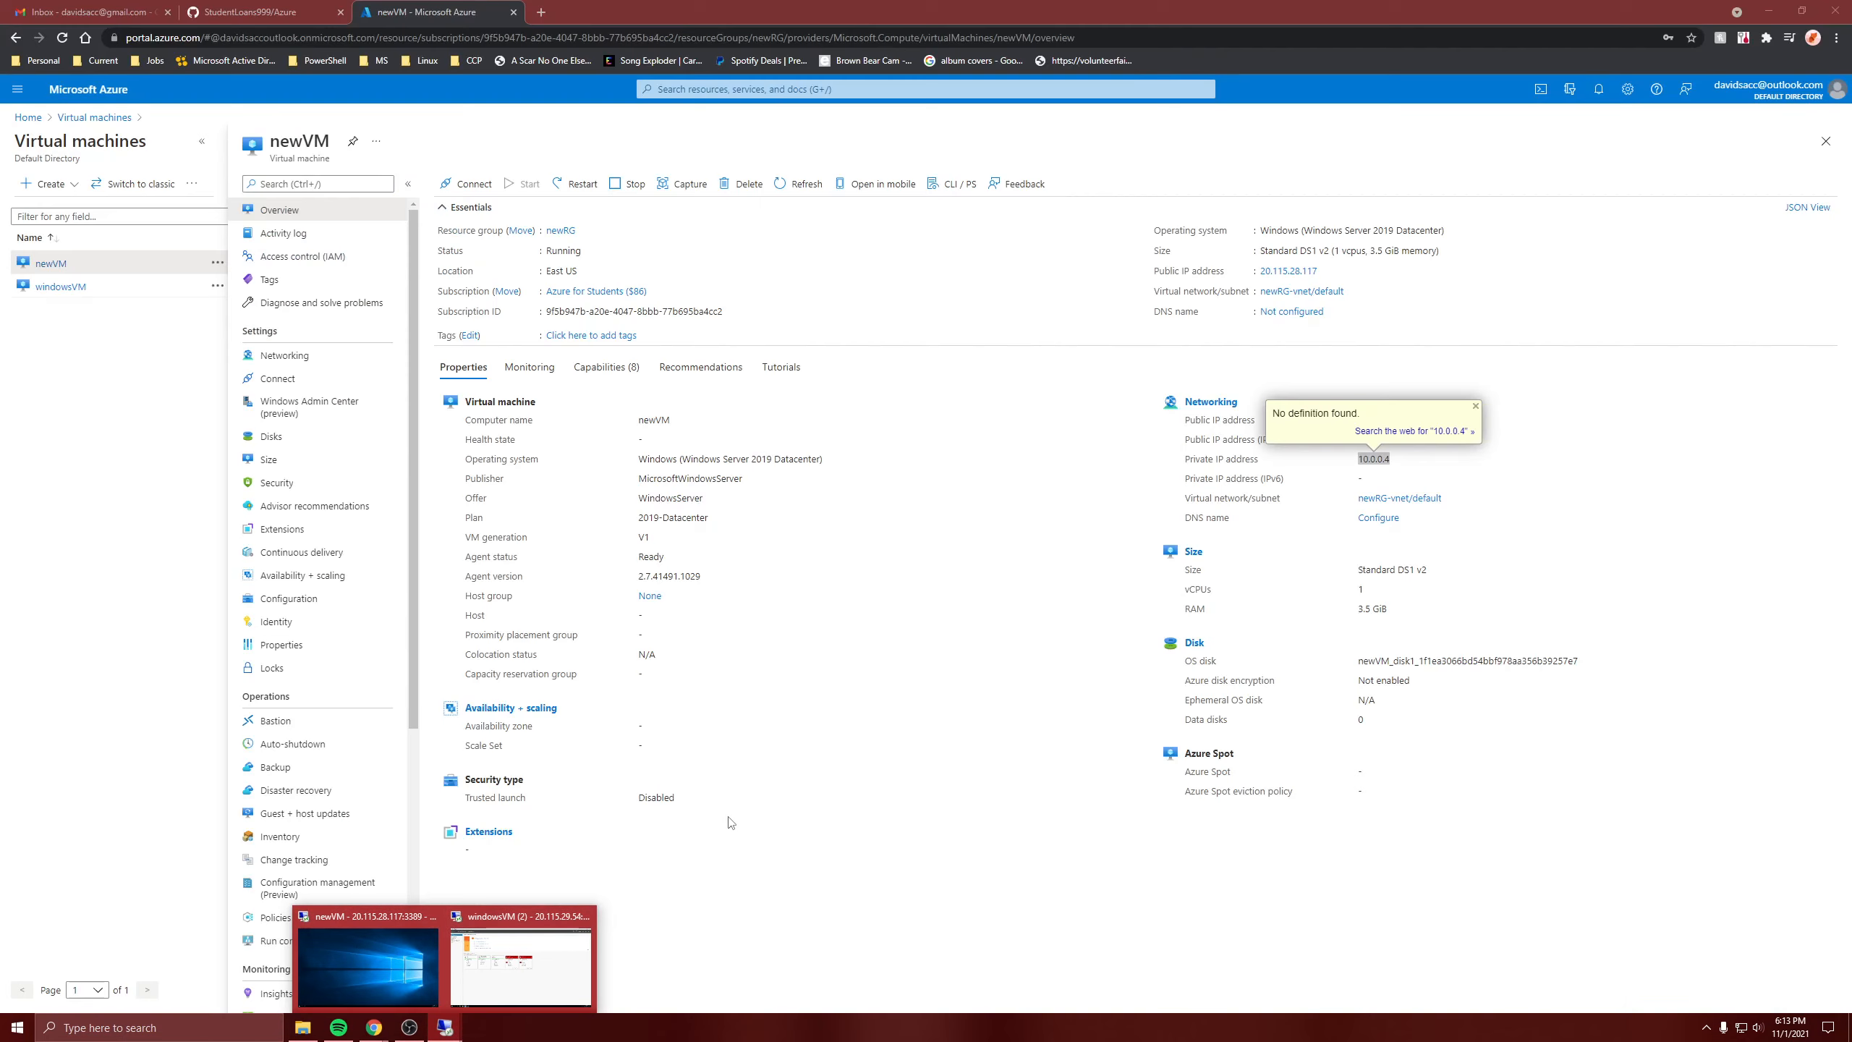
{"action": "left_click", "coordinate": [799, 738]}
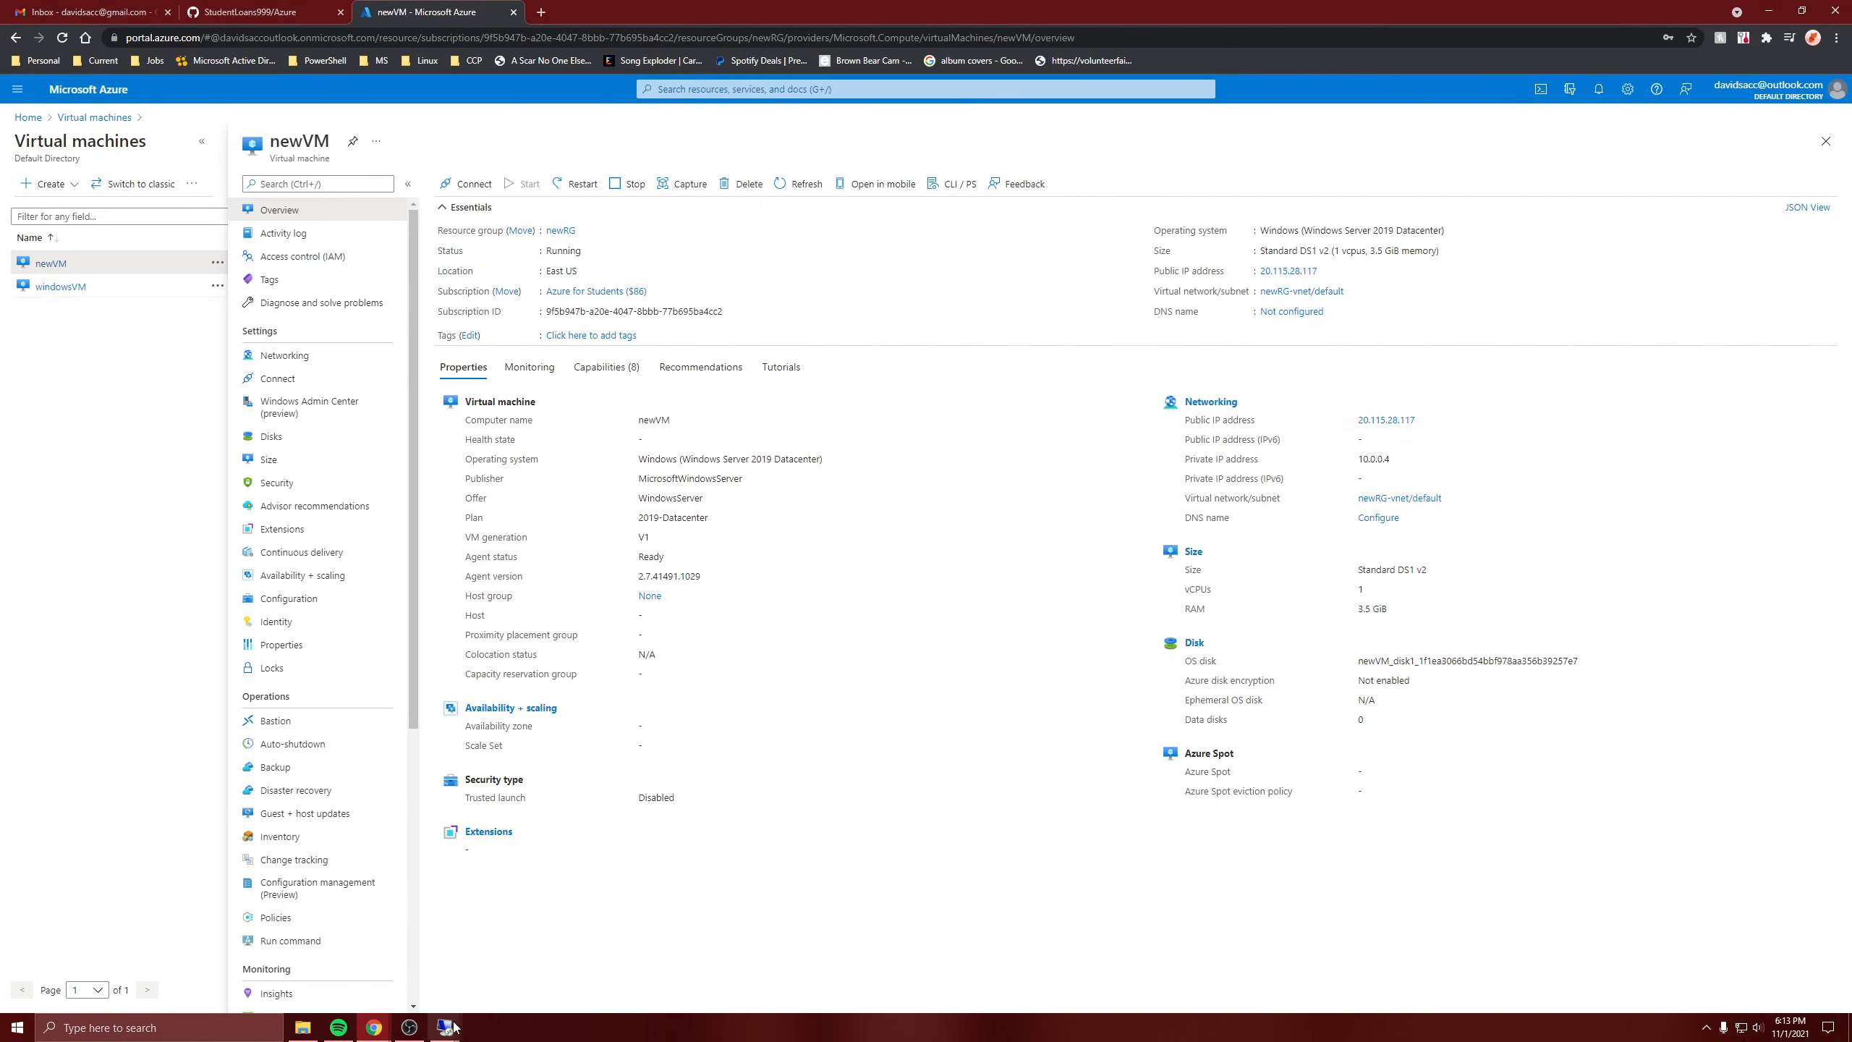
{"action": "left_click", "coordinate": [467, 975]}
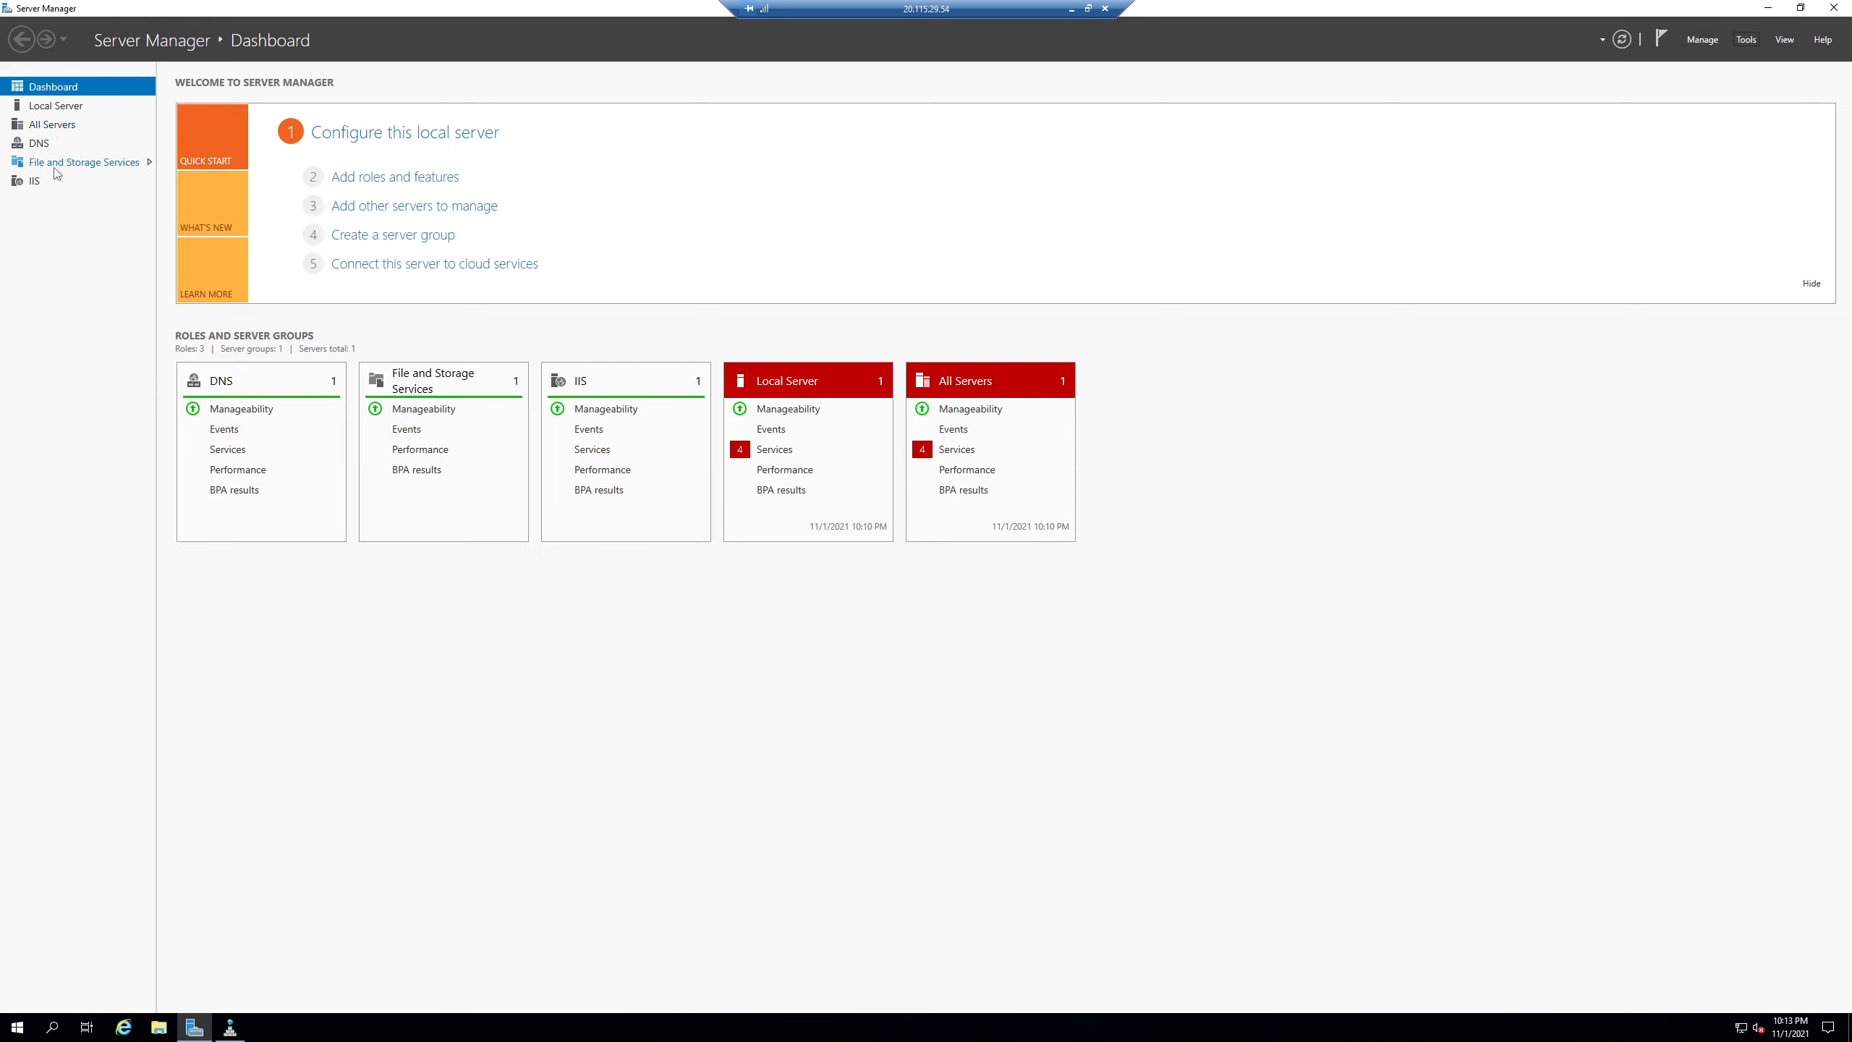
Step: View the DNS role in Server Manager, then launch DNS Manager and select the windowsVM server
{"action": "left_click", "coordinate": [39, 143]}
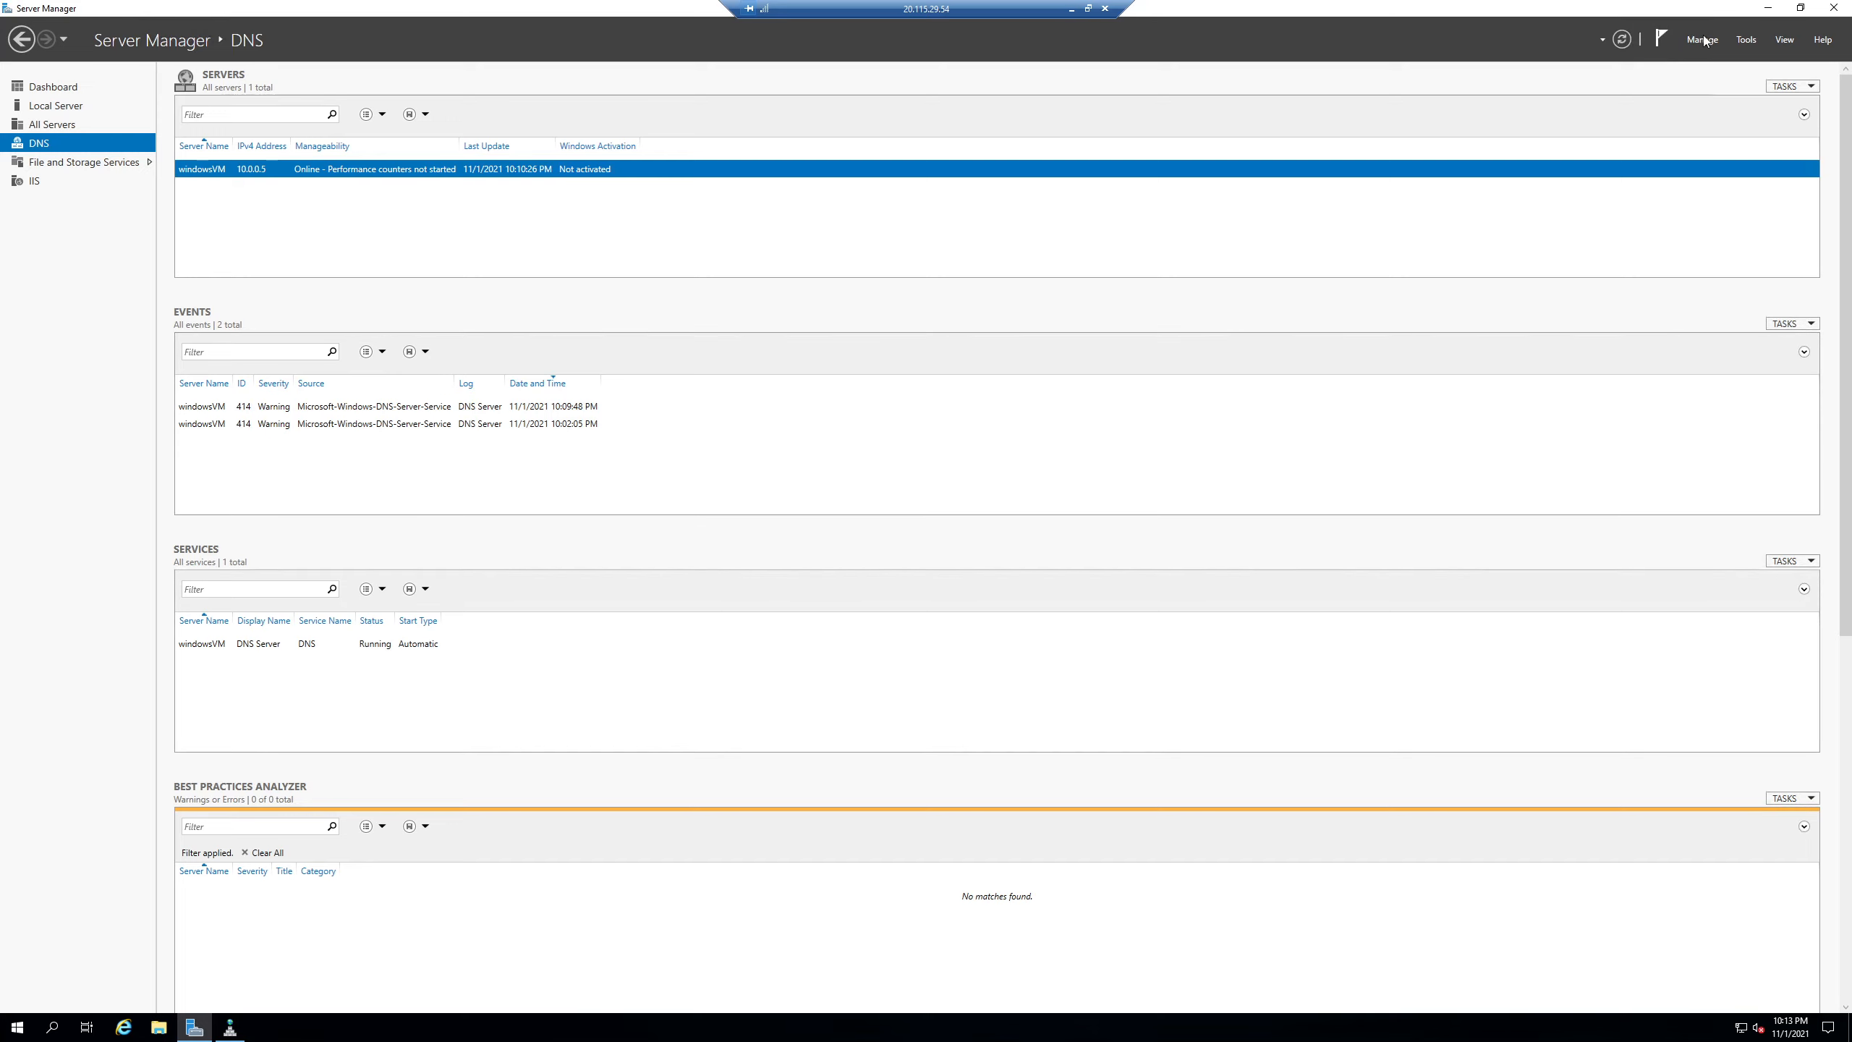
{"action": "left_click", "coordinate": [1746, 39]}
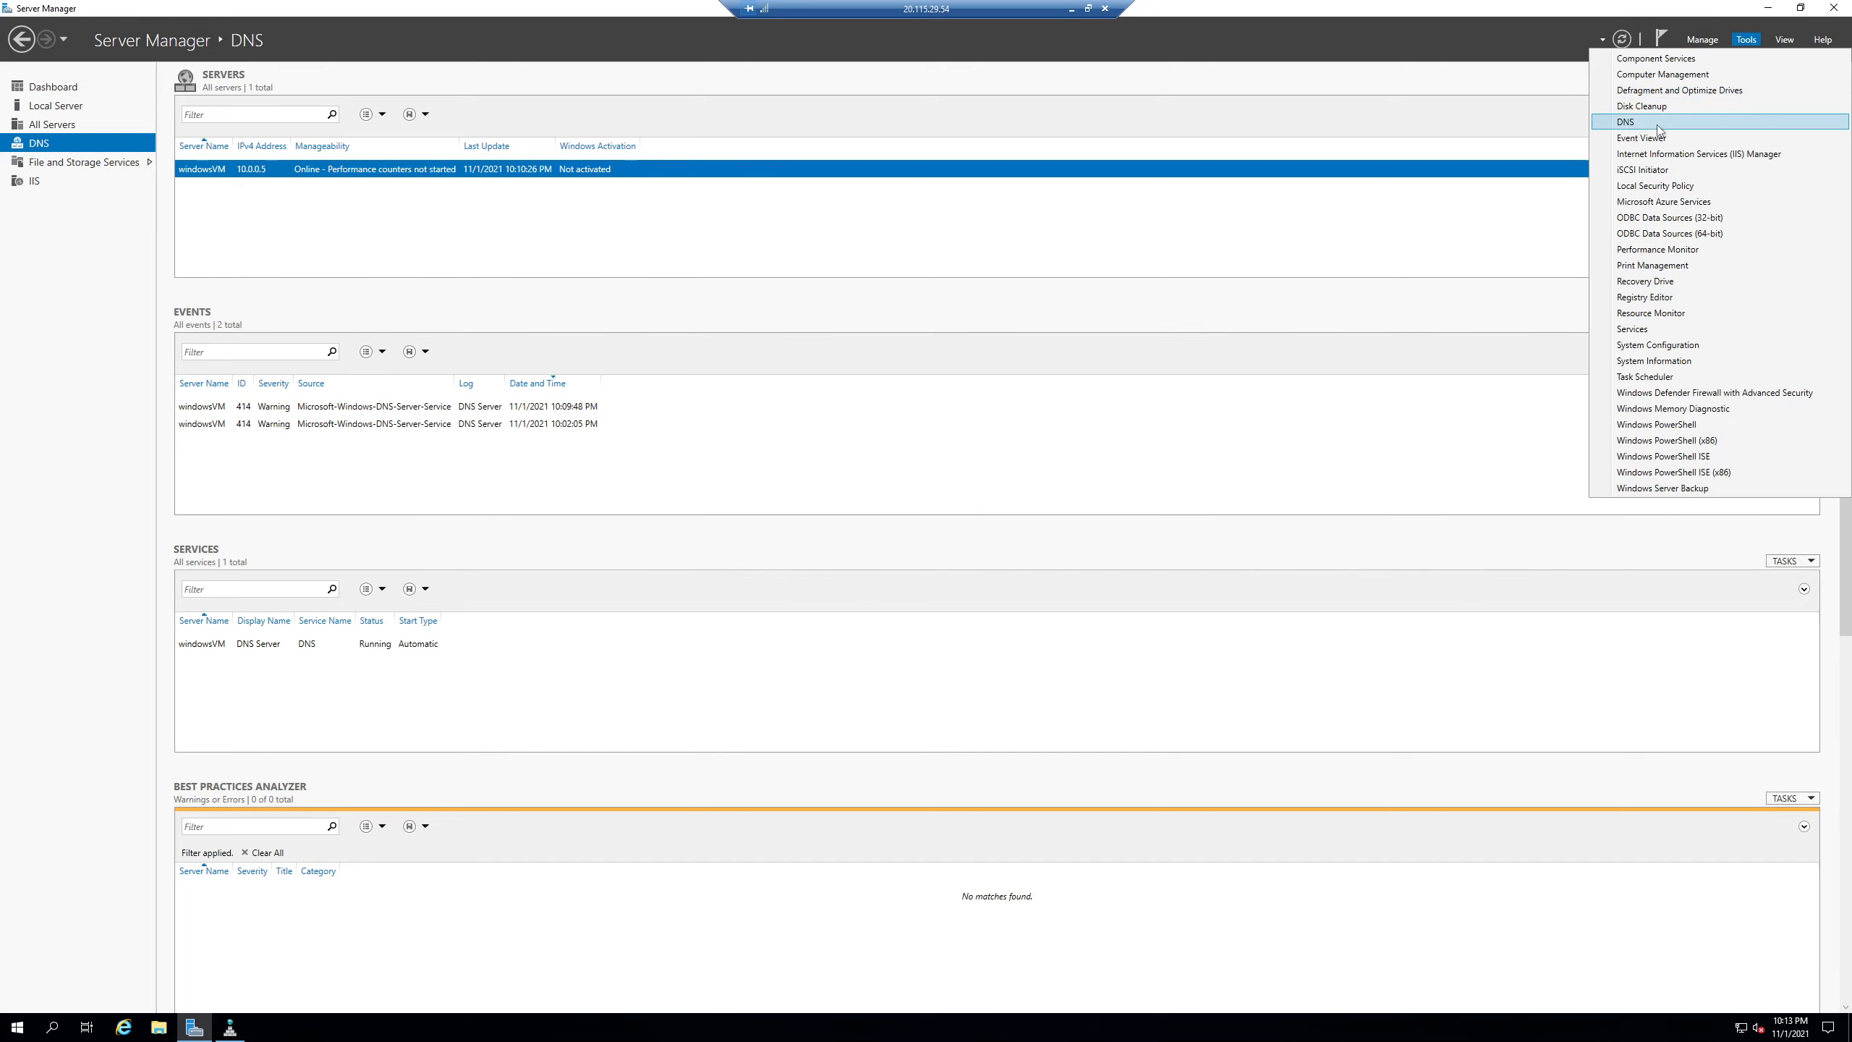
{"action": "left_click", "coordinate": [1626, 121]}
{"action": "left_click", "coordinate": [116, 116]}
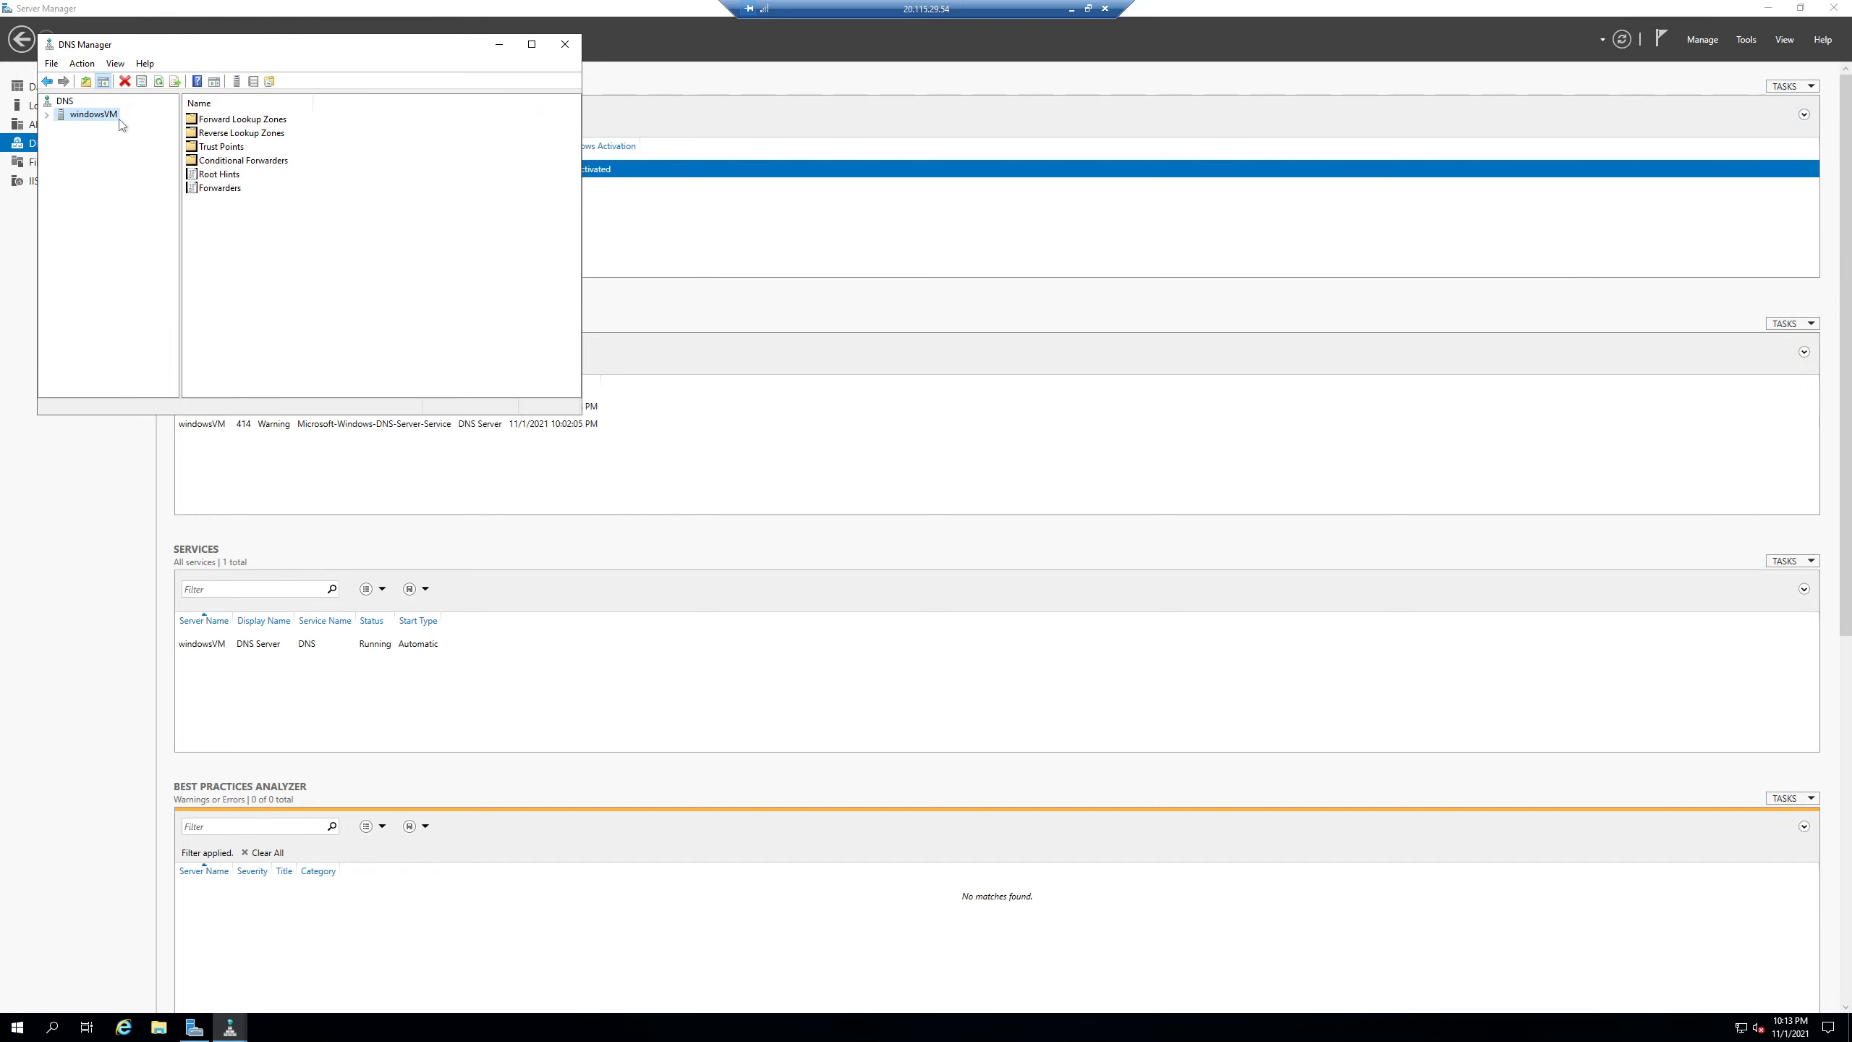
Step: List the forward lookup zones in DNS Manager and switch to the newVM remote session
{"action": "double_click", "coordinate": [229, 123]}
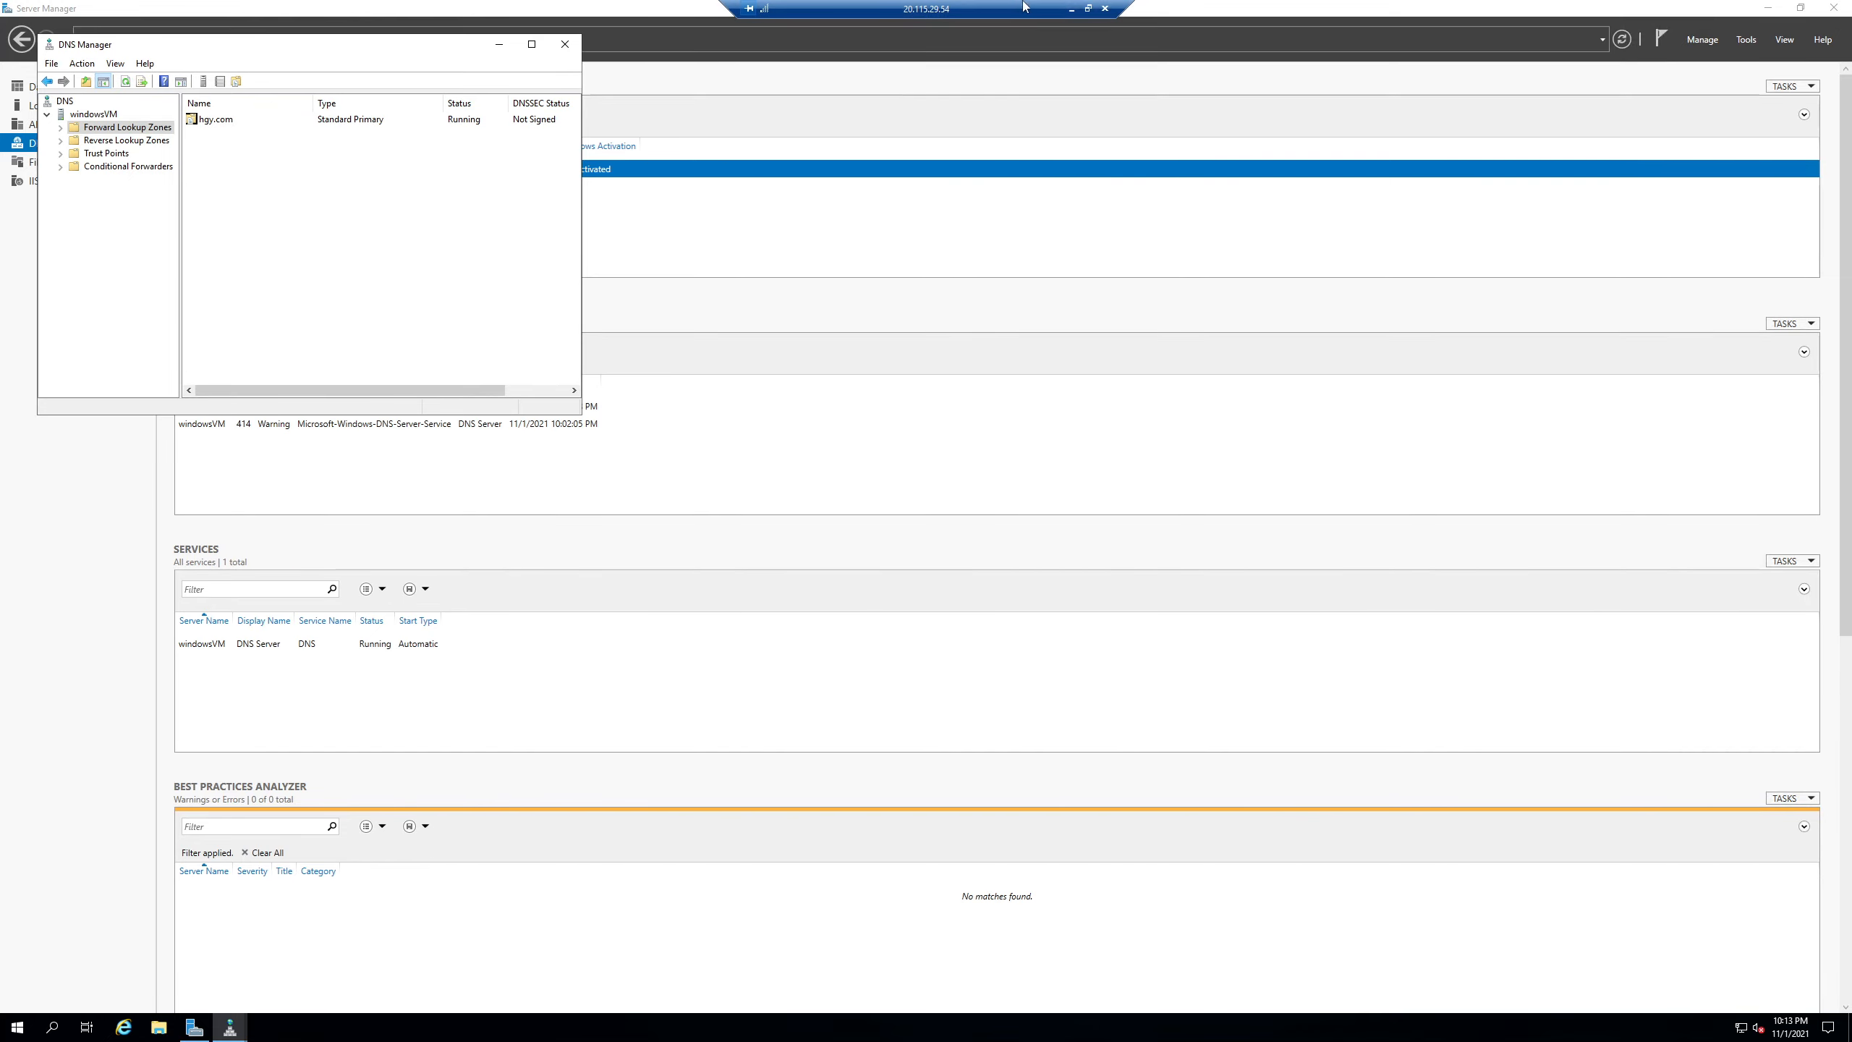
{"action": "left_click", "coordinate": [1070, 8]}
{"action": "mouse_move", "coordinate": [445, 1025]}
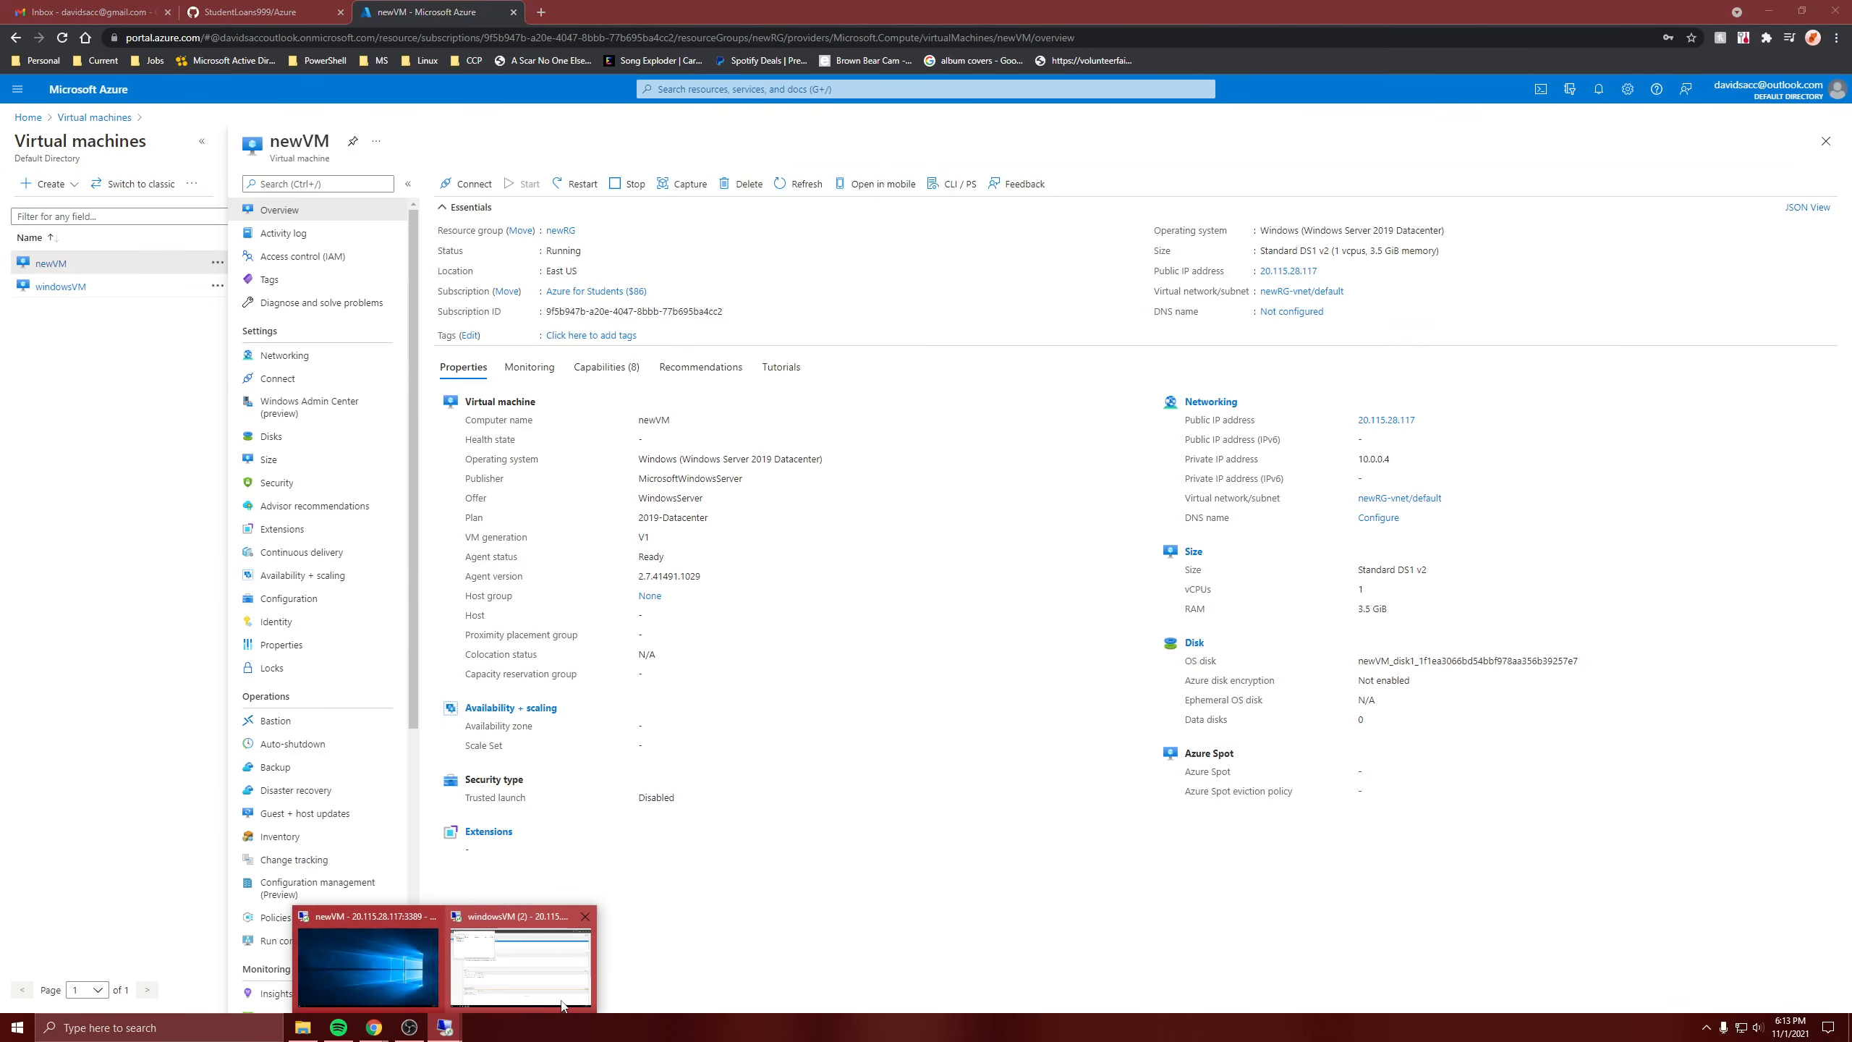
{"action": "left_click", "coordinate": [431, 970]}
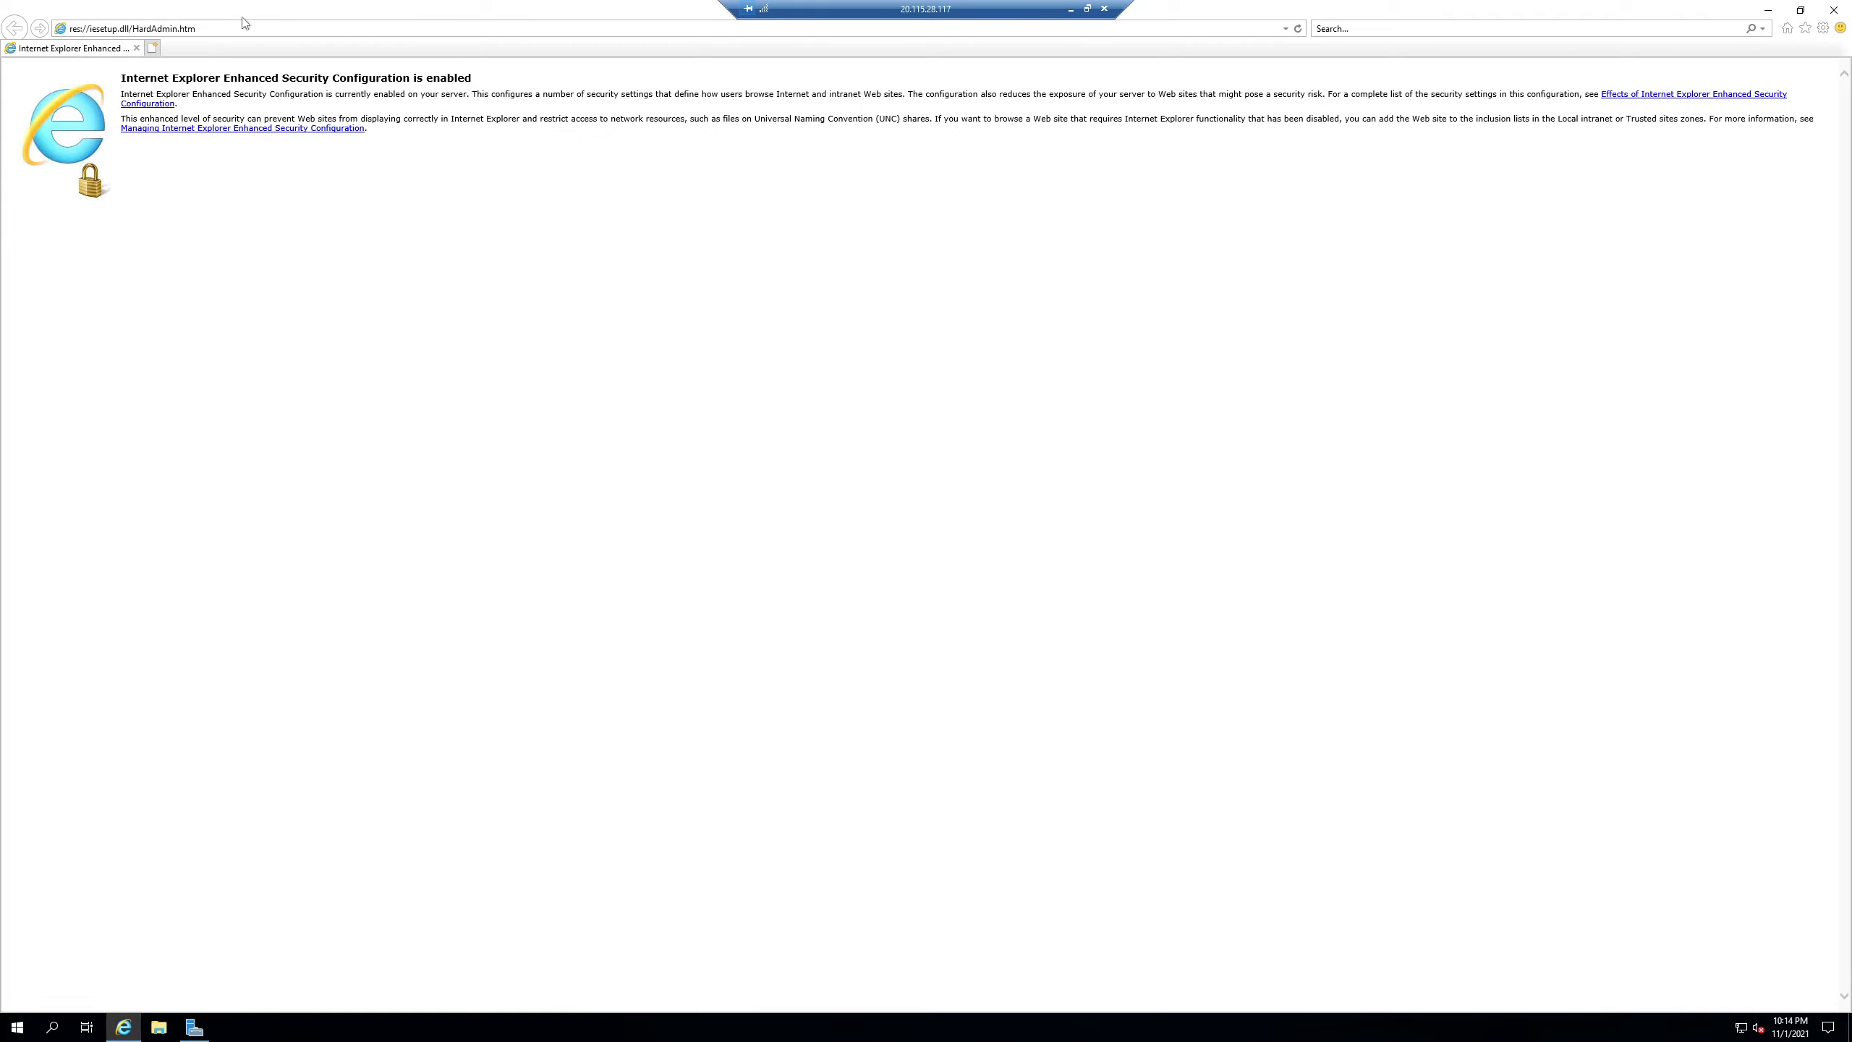
Step: Browse to windowsvm.hgy.com in Internet Explorer on newVM and restore the browser to a smaller window on the desktop
{"action": "left_click", "coordinate": [211, 30]}
{"action": "type", "text": "windowsvm.hgy.com"}
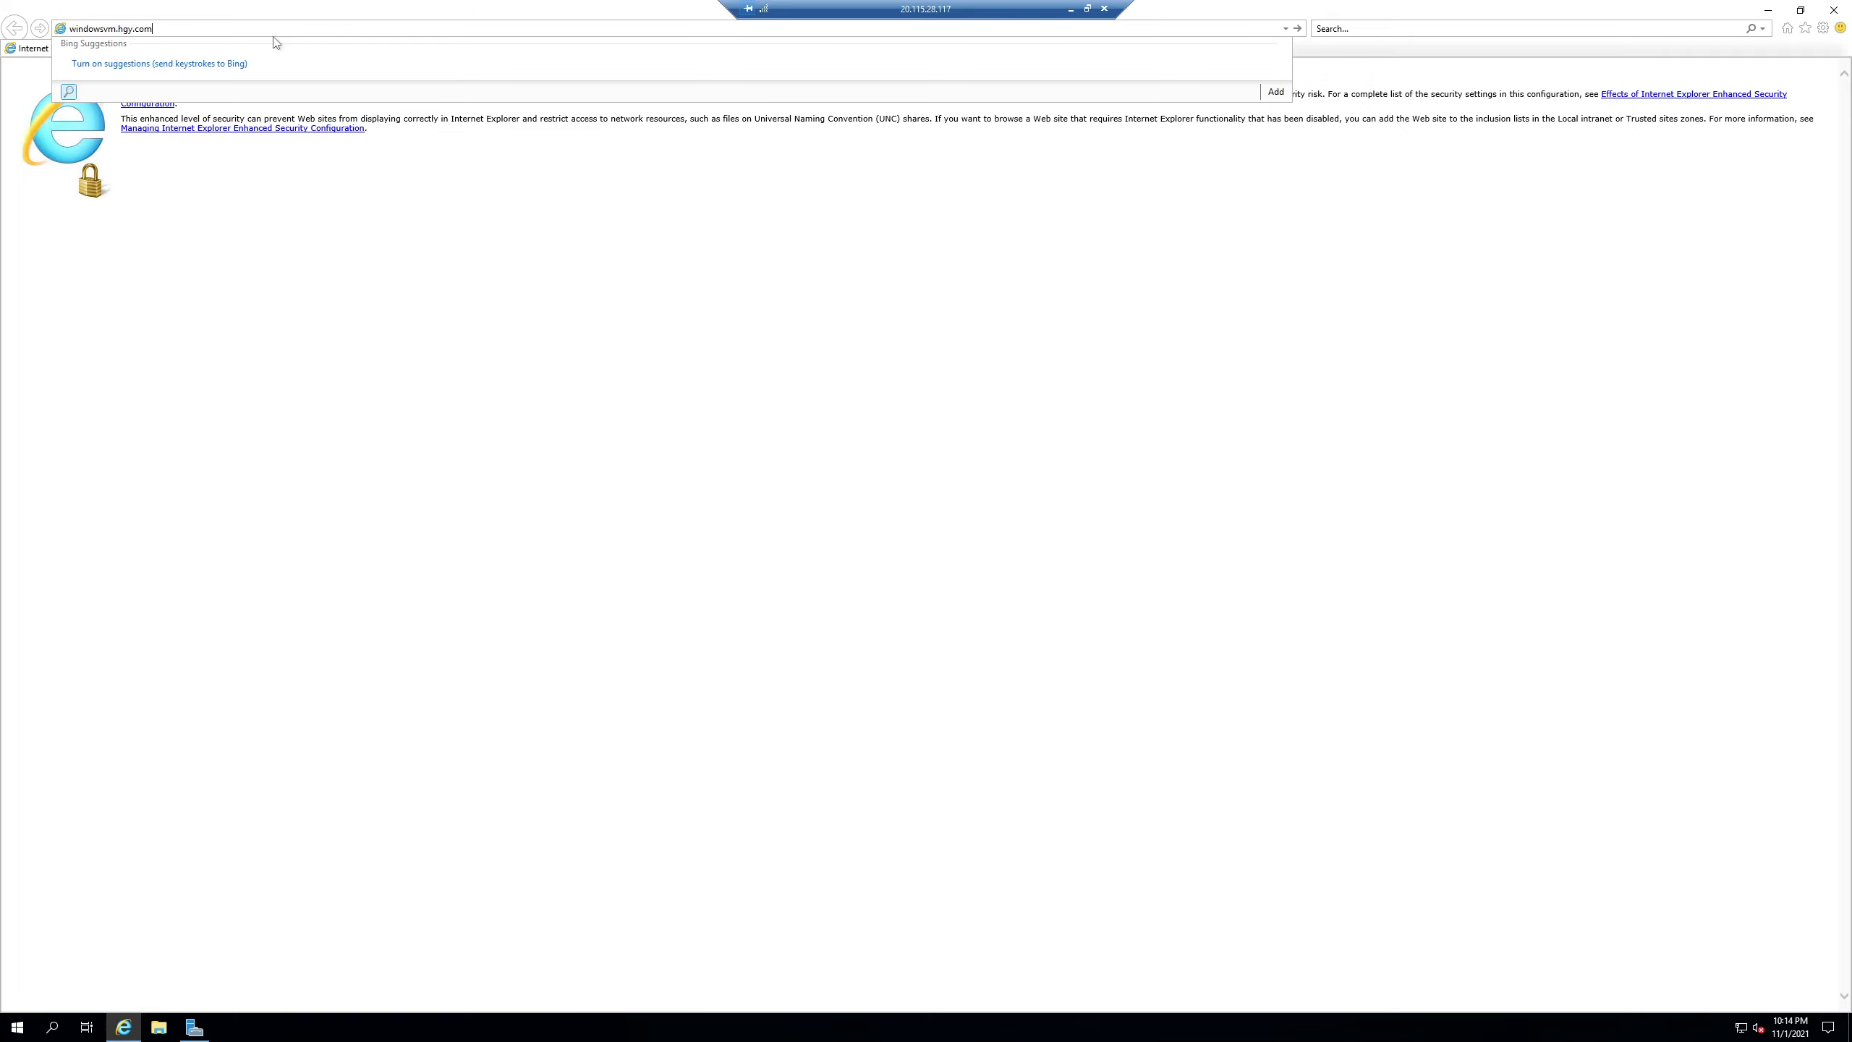
{"action": "key", "text": "Return"}
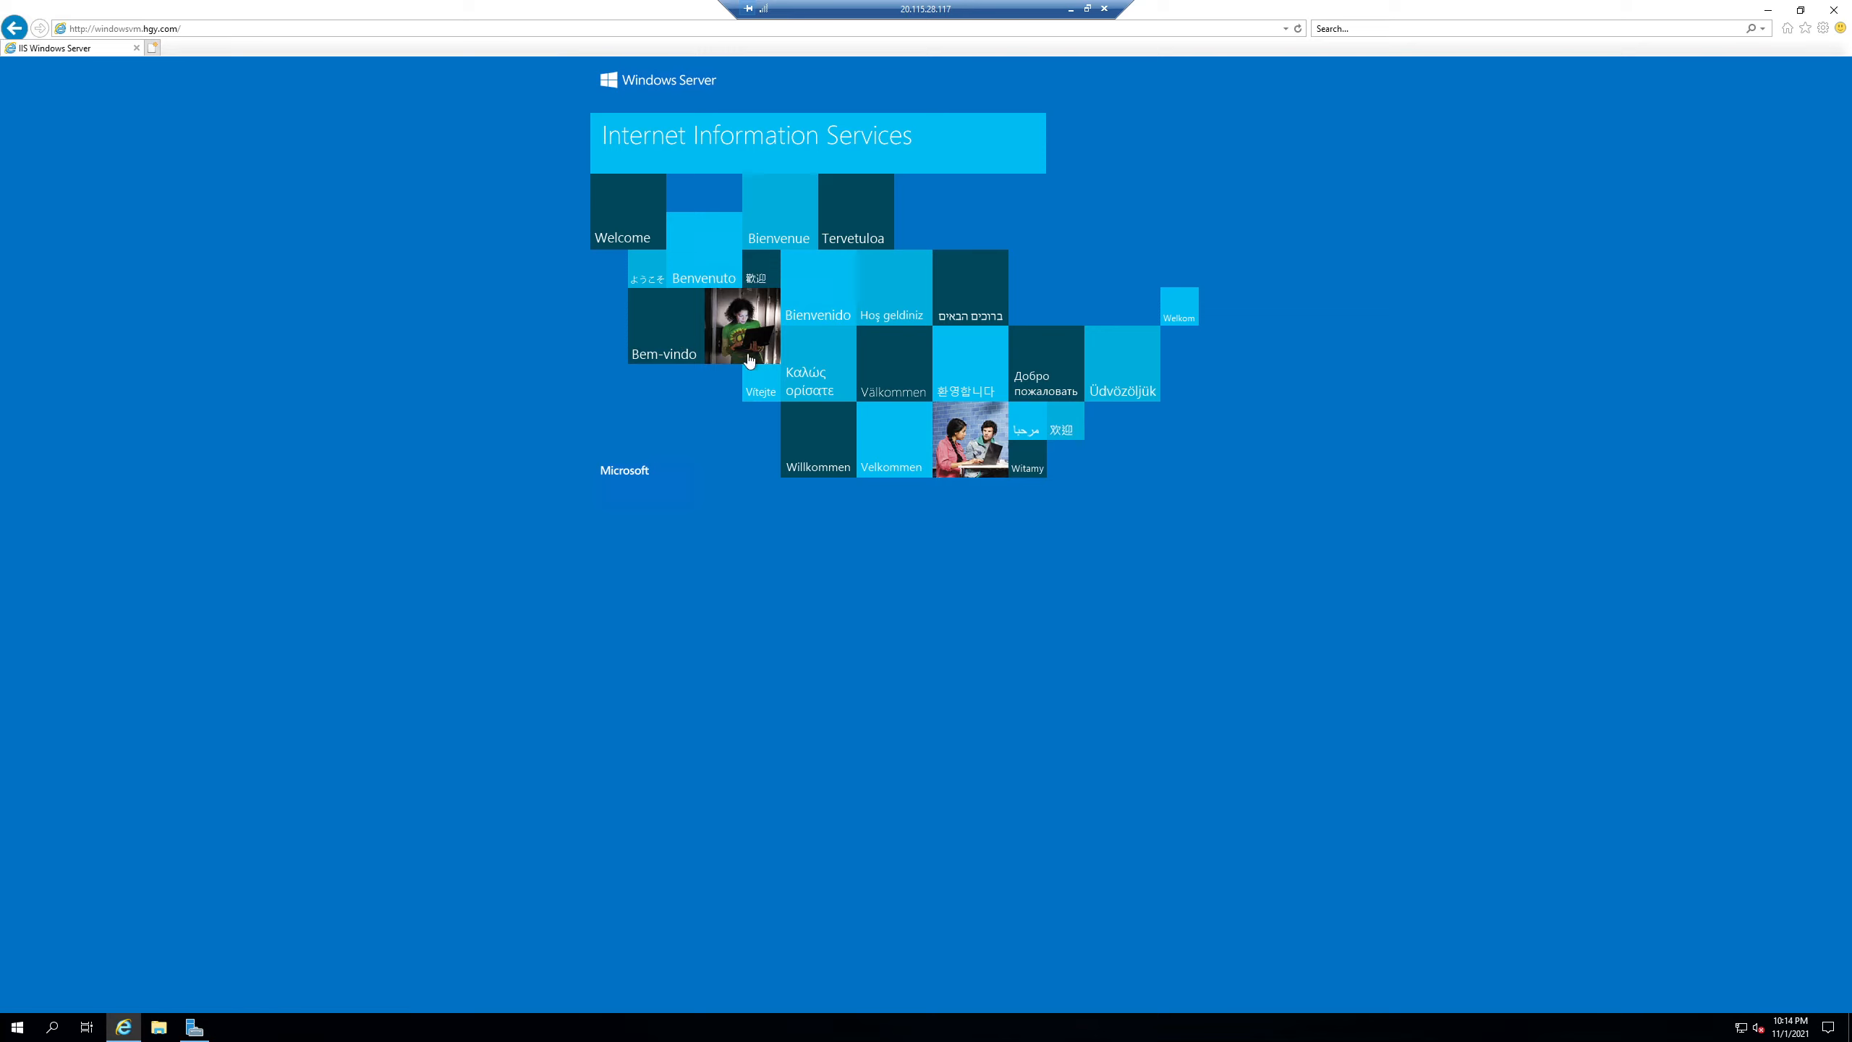
{"action": "left_click_drag", "start_coordinate": [182, 13], "coordinate": [223, 1]}
{"action": "left_click_drag", "start_coordinate": [1141, 6], "coordinate": [790, 238]}
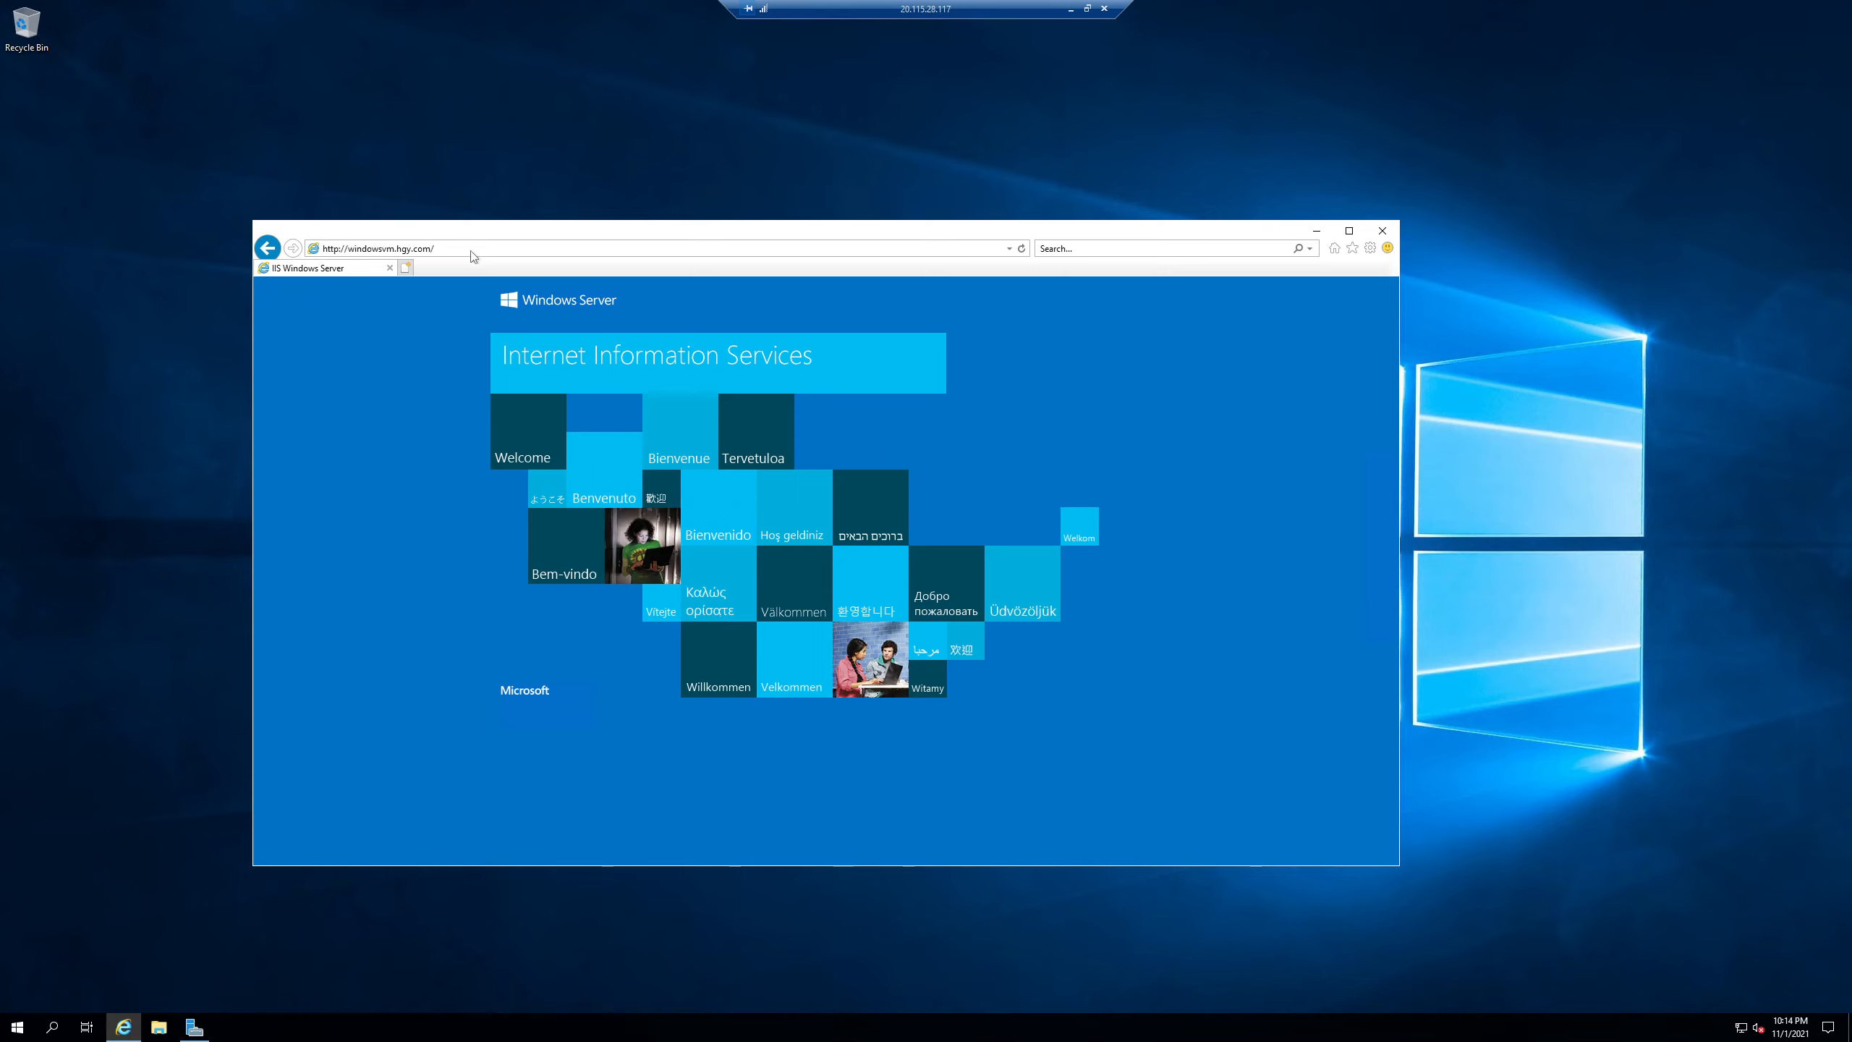
{"action": "left_click", "coordinate": [508, 248]}
Step: Switch to the windowsVM remote session and bring up an Internet Explorer window there
{"action": "left_click", "coordinate": [1071, 8]}
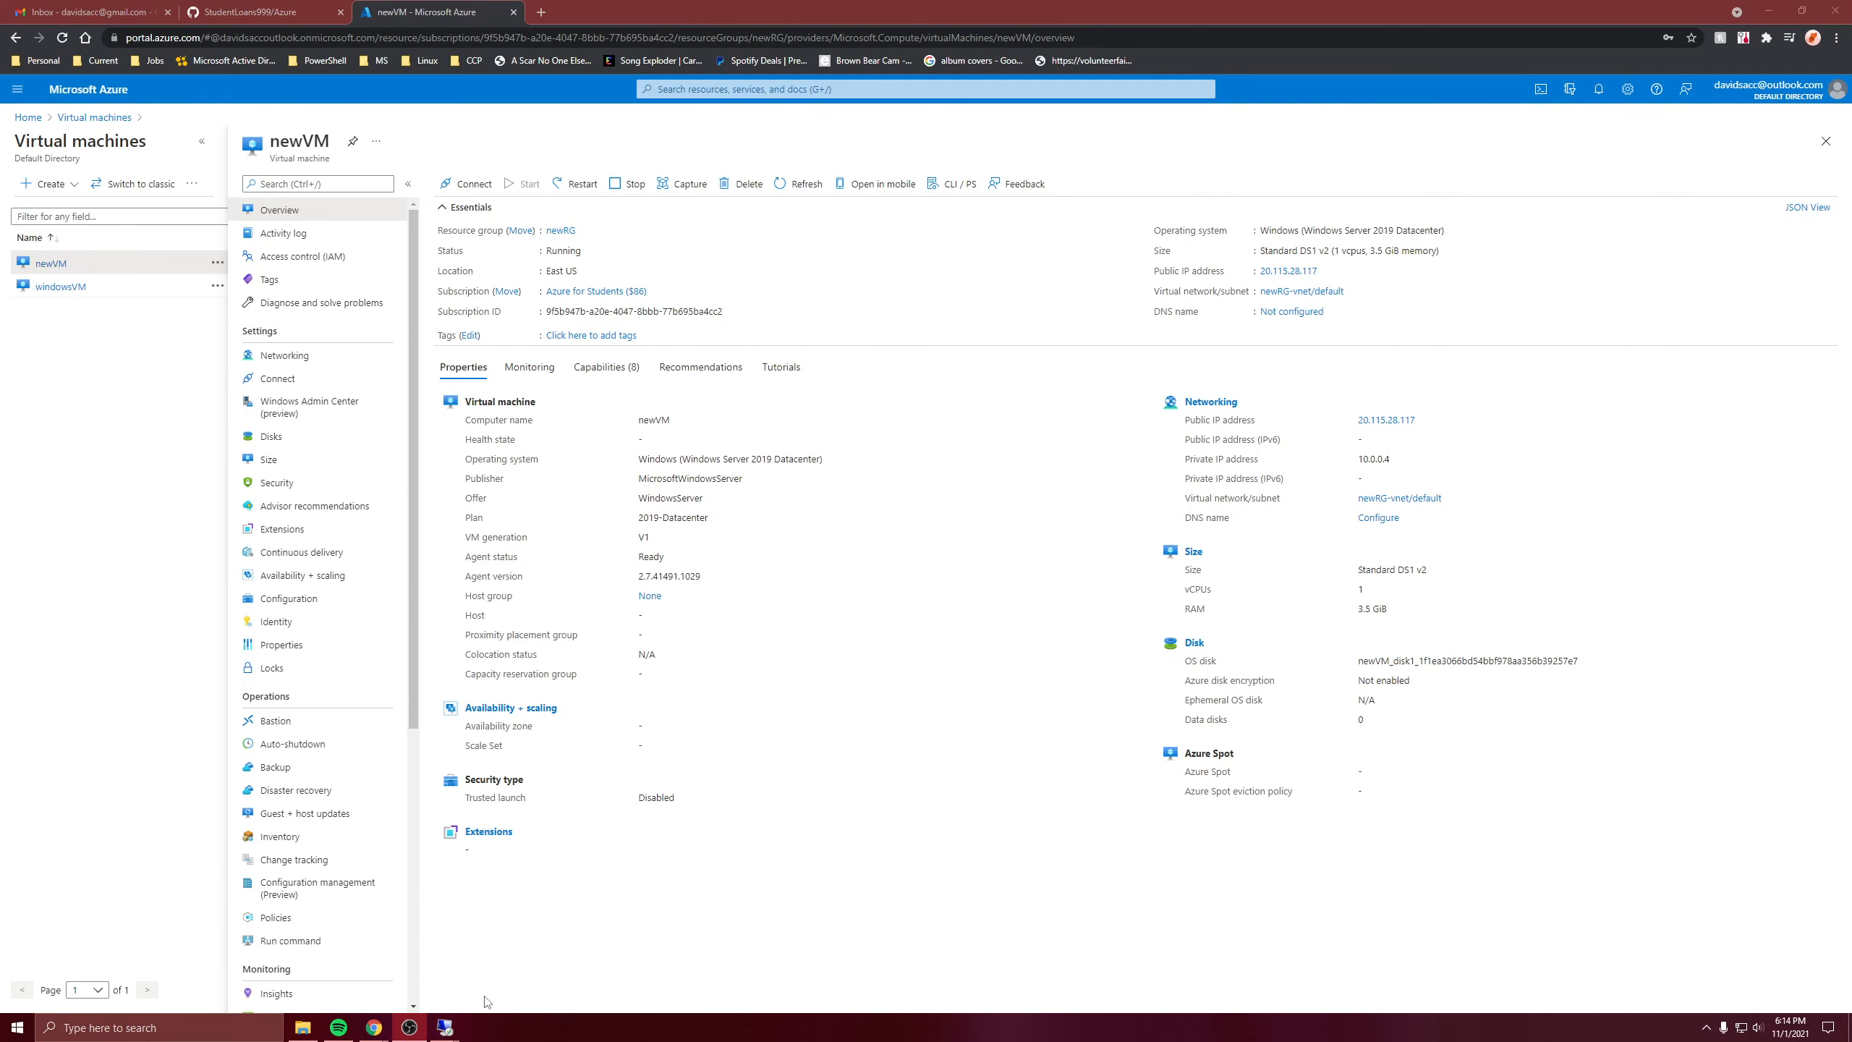
{"action": "left_click", "coordinate": [411, 983]}
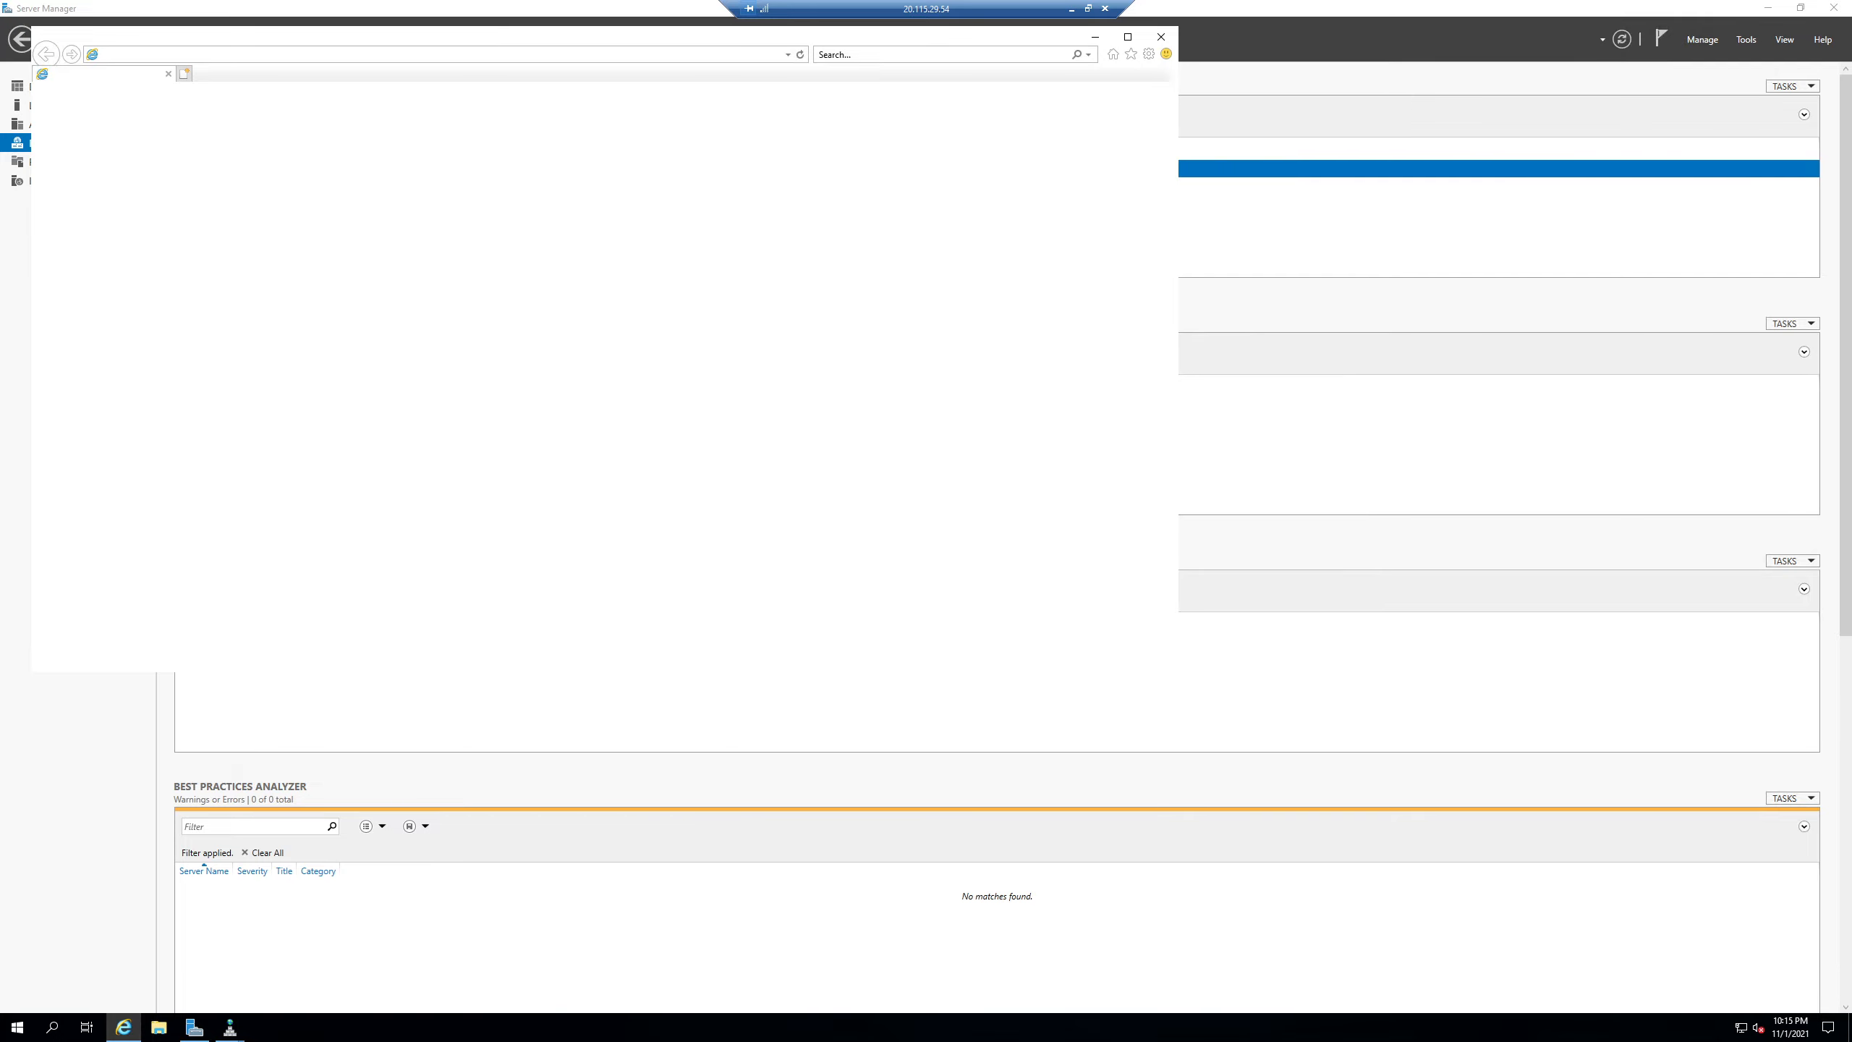
{"action": "left_click", "coordinate": [774, 466]}
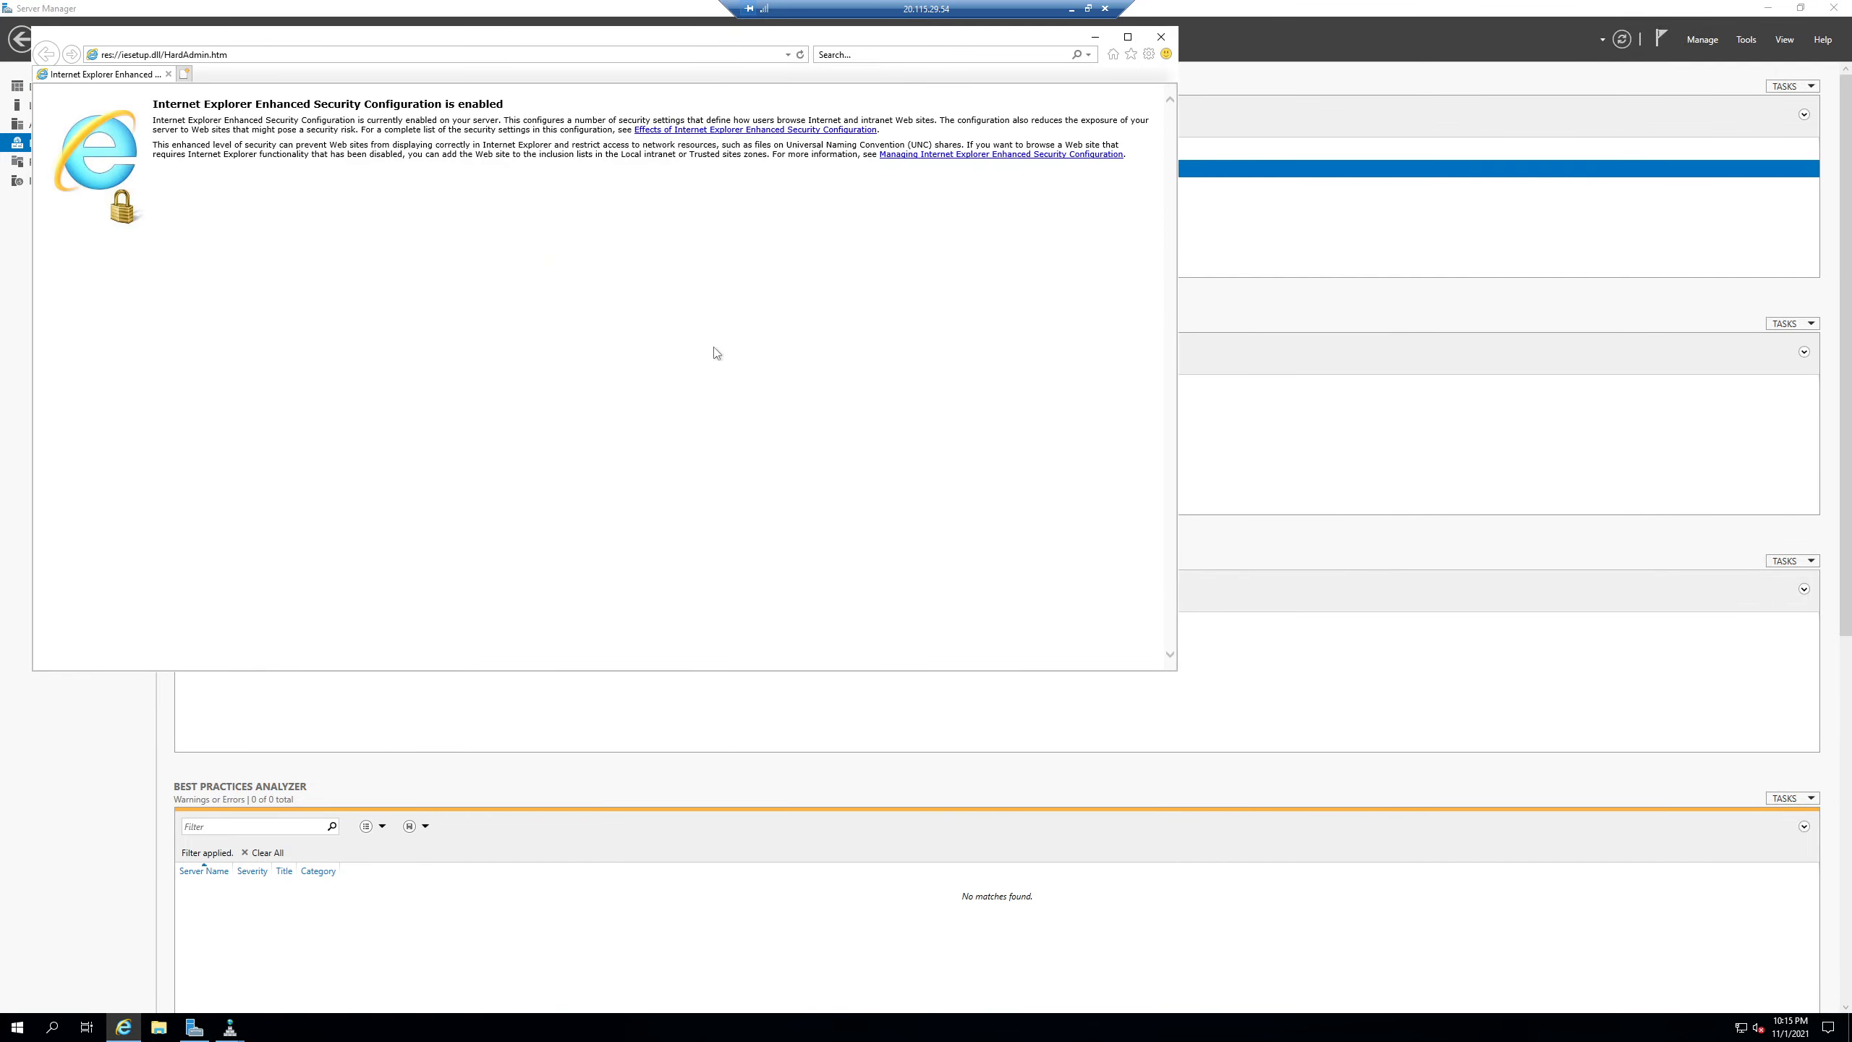
Step: Try to browse to newvm.hgy.com from windowsVM and dismiss the blocked-content dialog
{"action": "left_click", "coordinate": [477, 53]}
{"action": "type", "text": "newvm.hgy.com"}
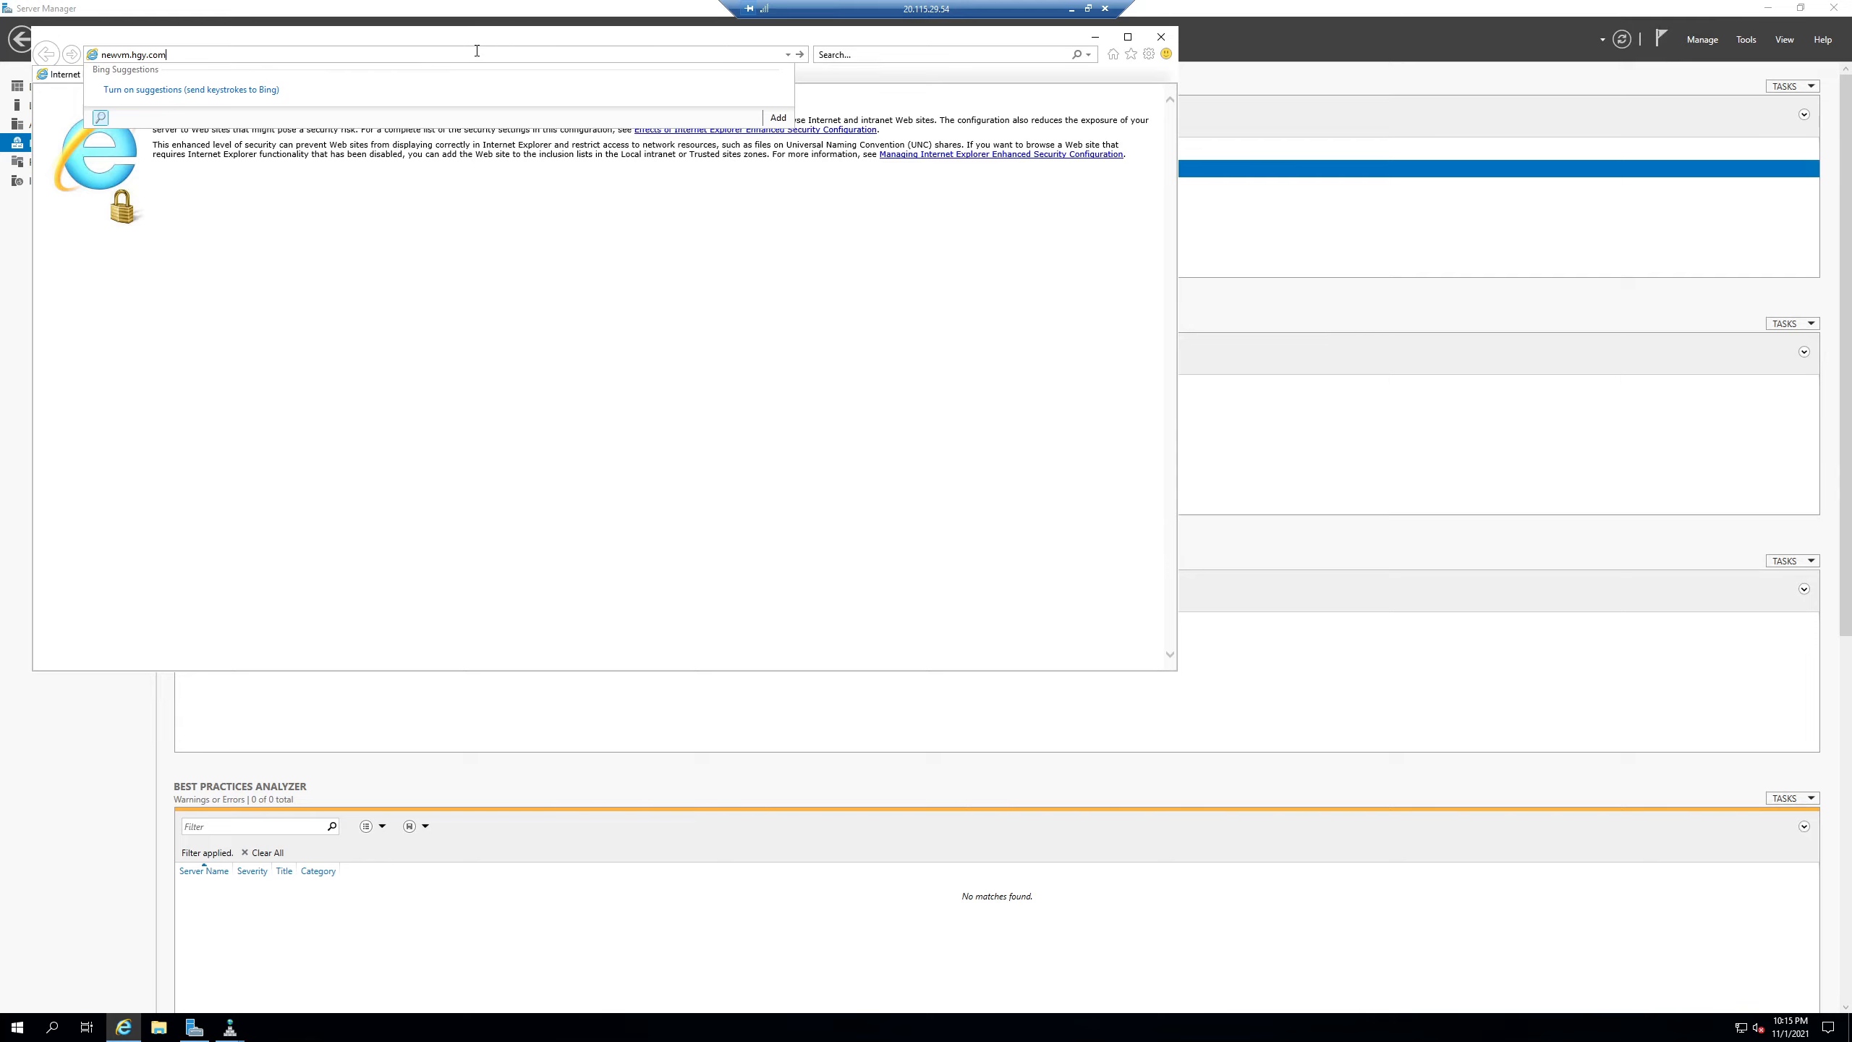
{"action": "key", "text": "Return"}
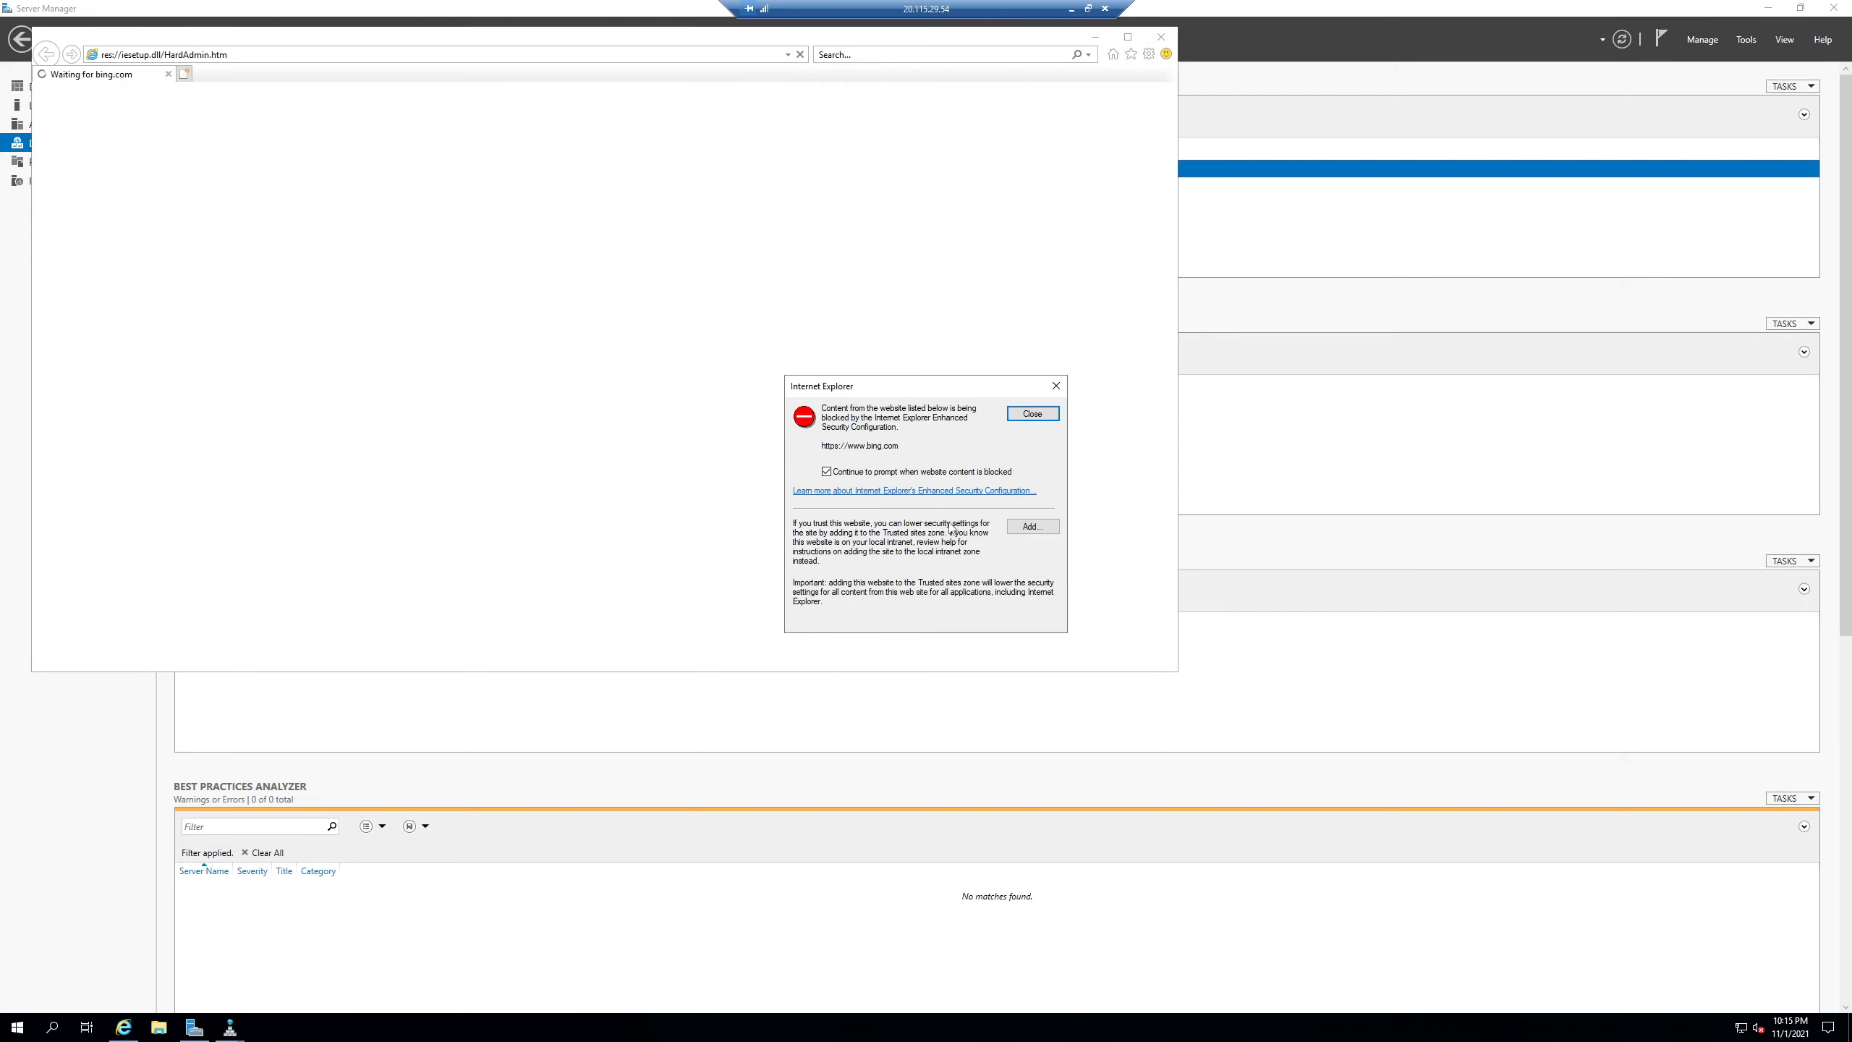
{"action": "left_click", "coordinate": [1038, 419]}
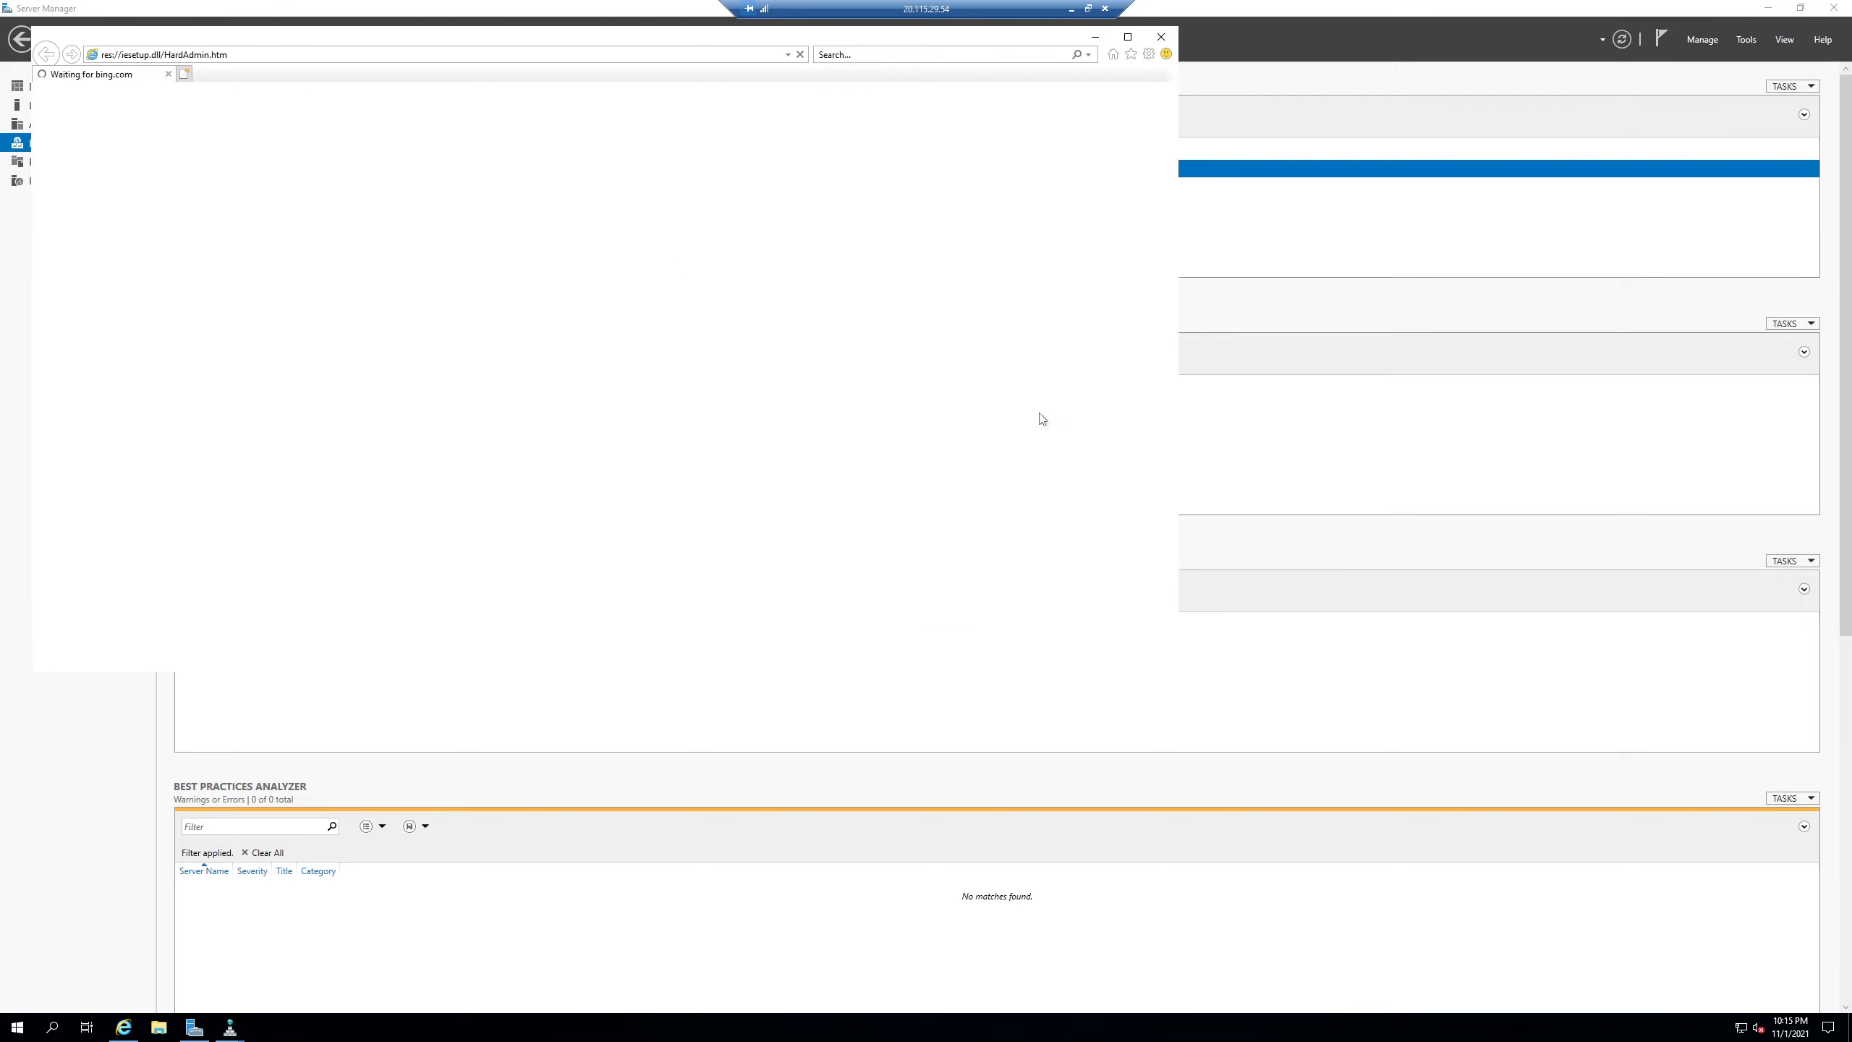
Step: Browse to windowsvm.hgy.com from windowsVM, accept leaving the secure connection, and return to the Azure portal
{"action": "left_click", "coordinate": [415, 54]}
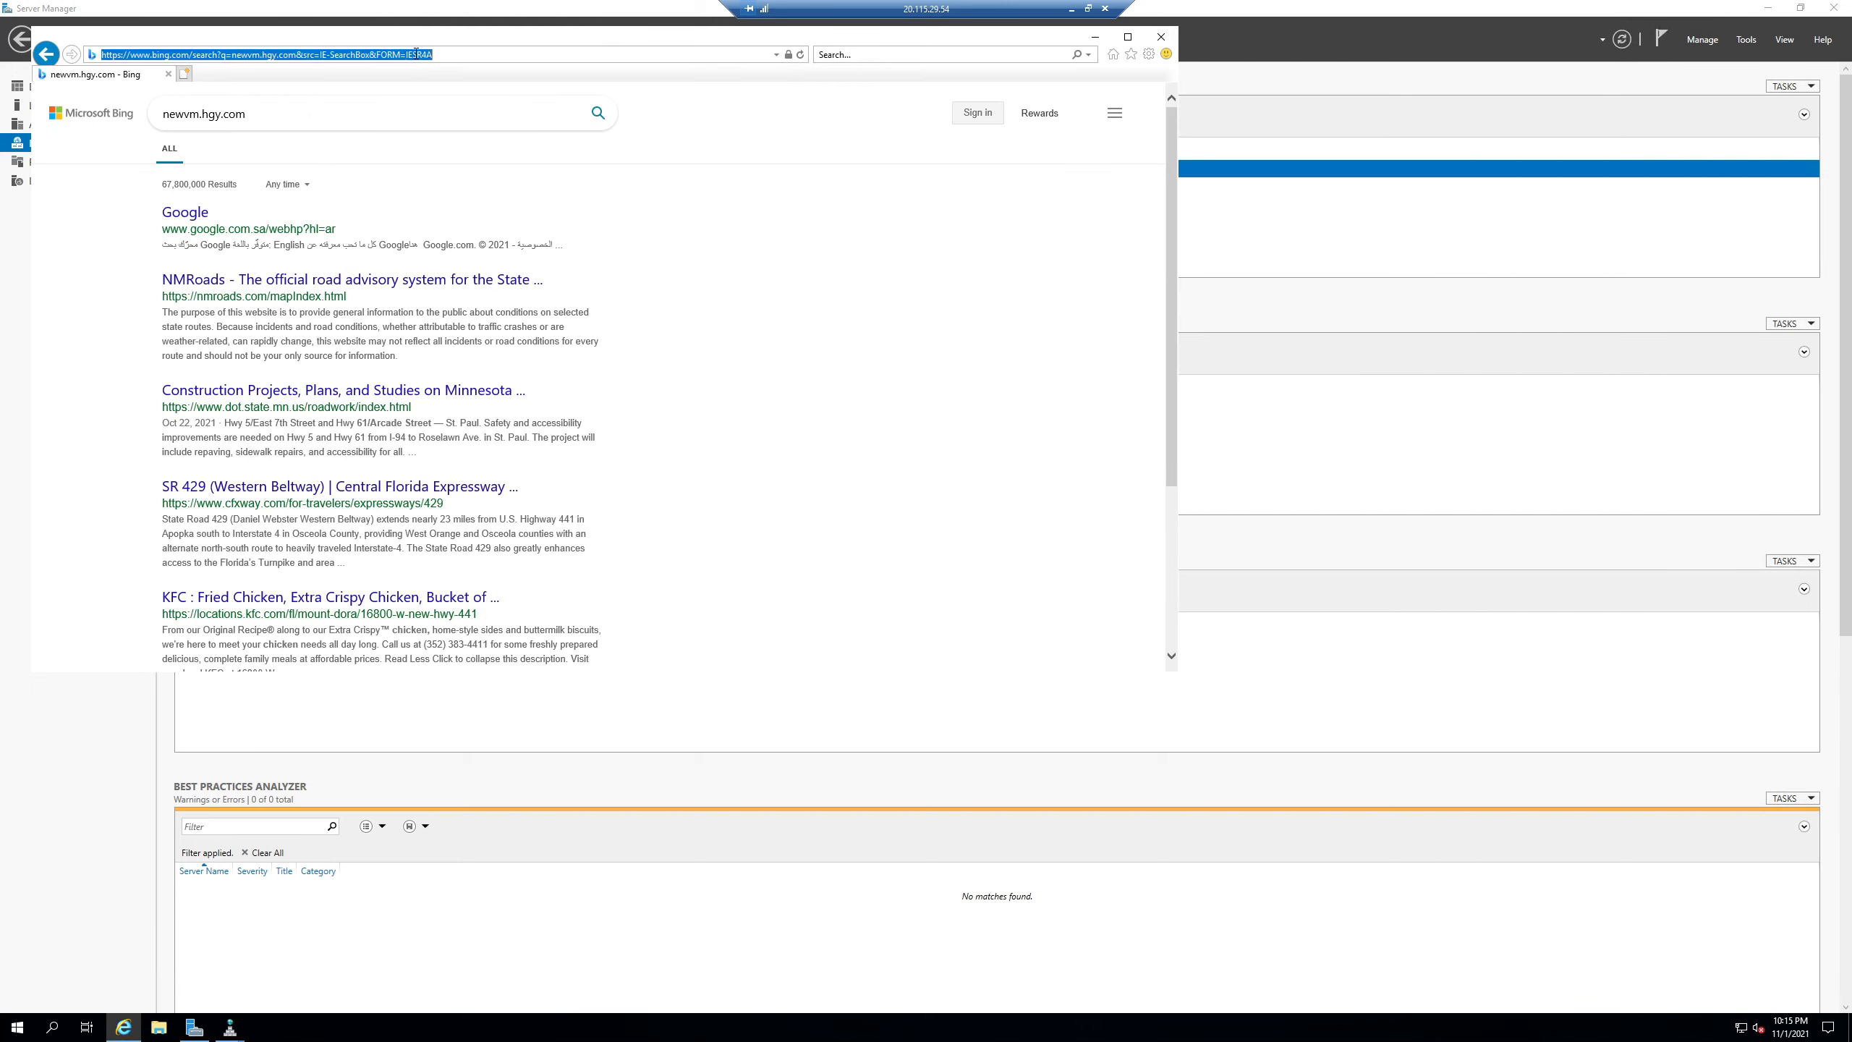
{"action": "type", "text": "windowsvm.hgy.com"}
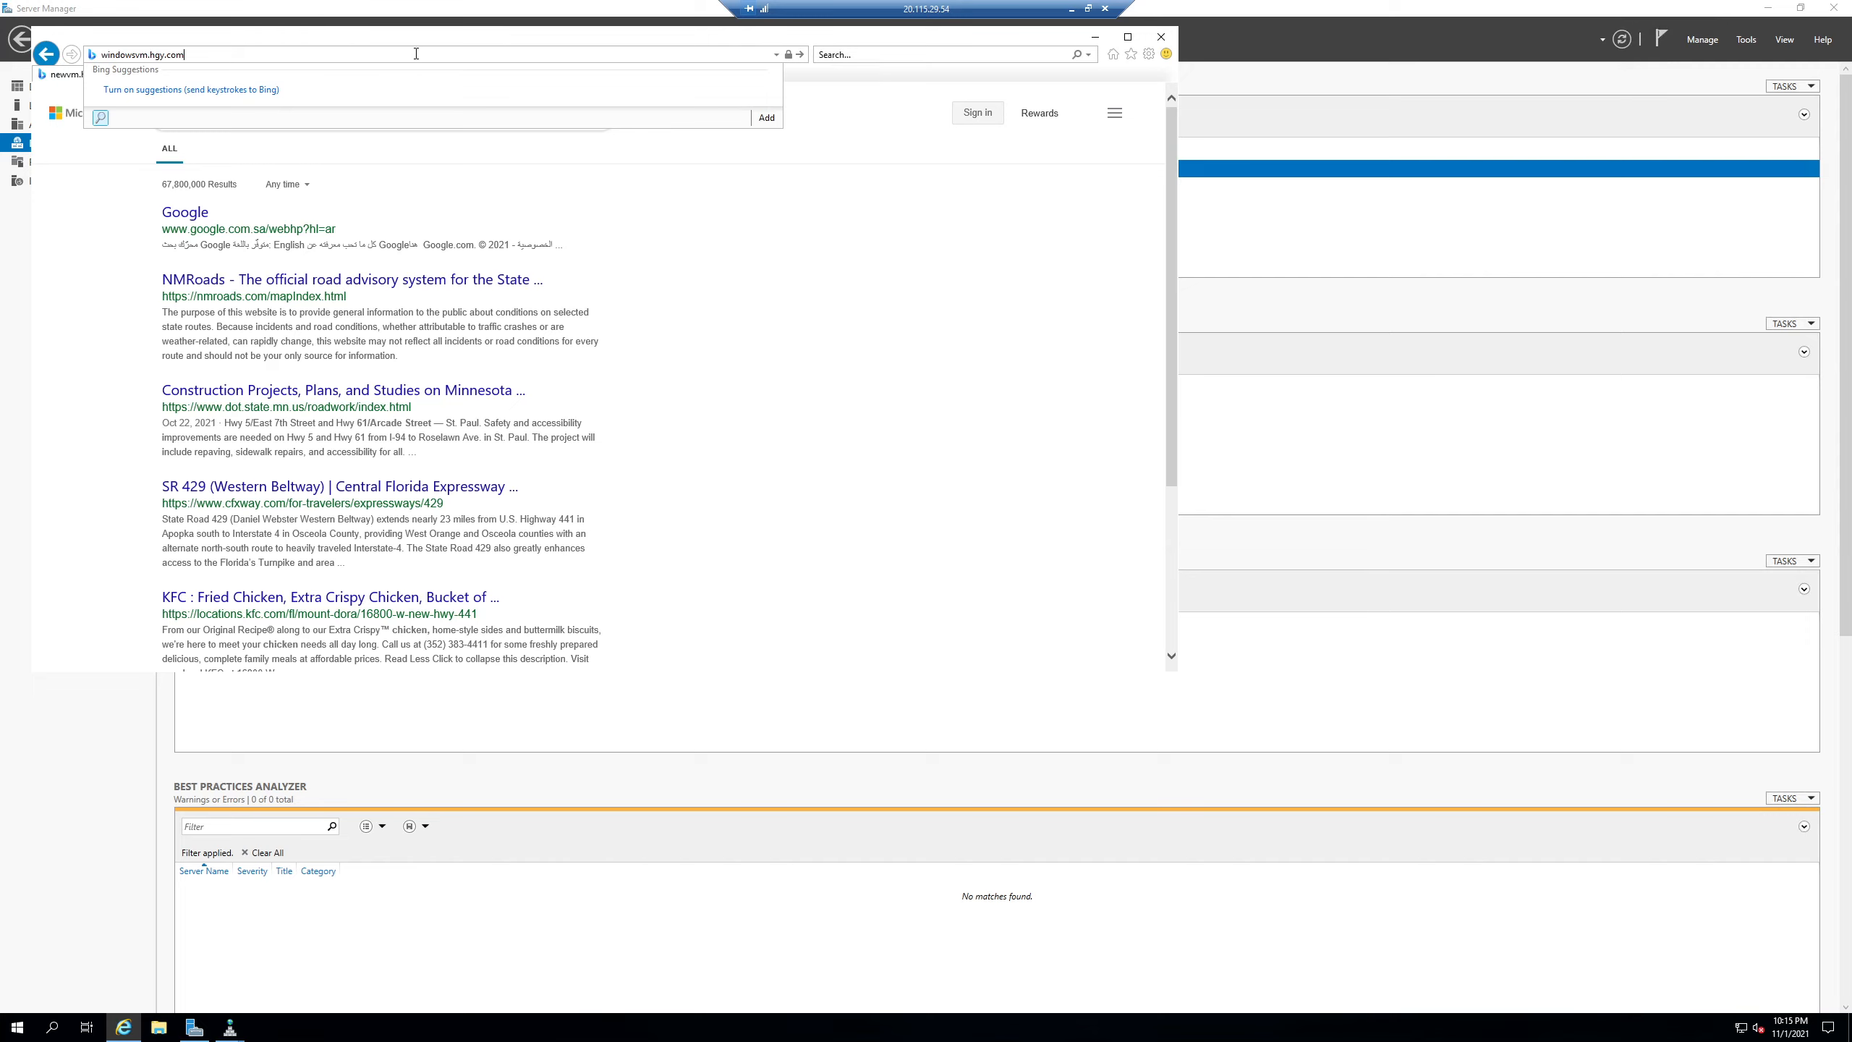
{"action": "key", "text": "Return"}
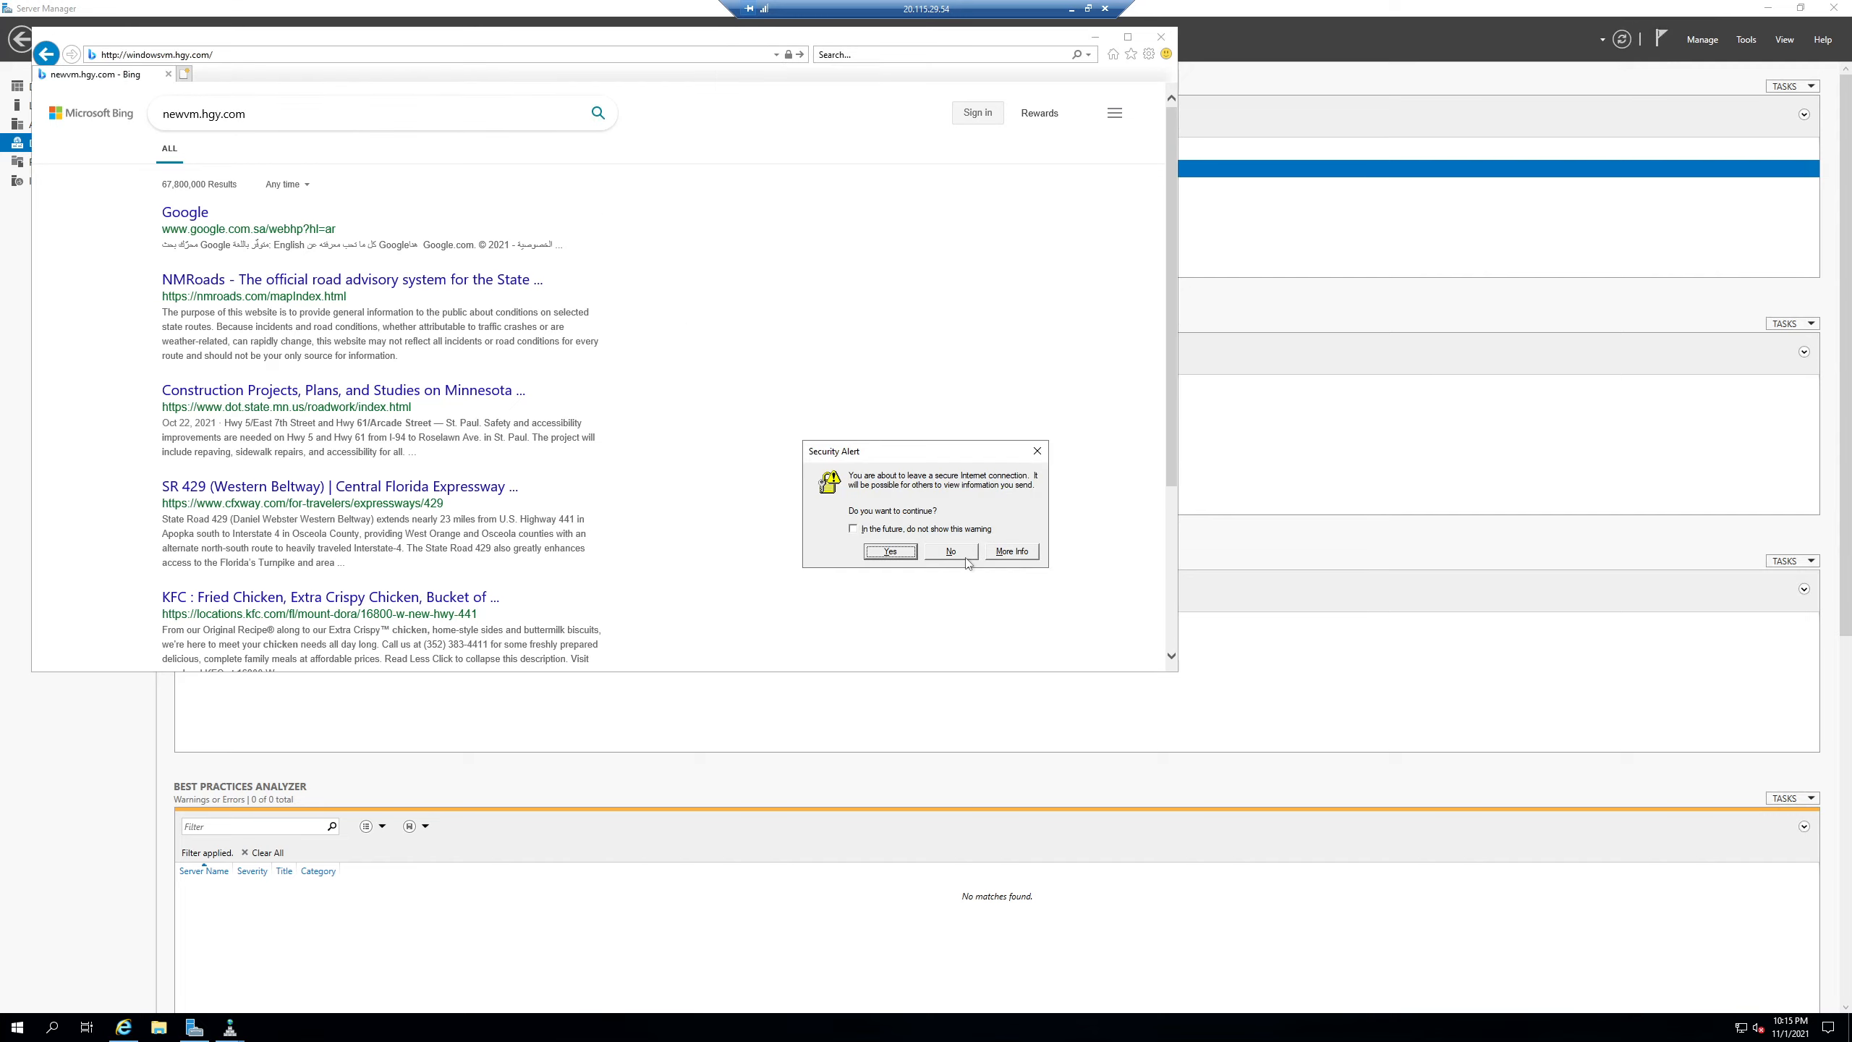
{"action": "left_click", "coordinate": [896, 550]}
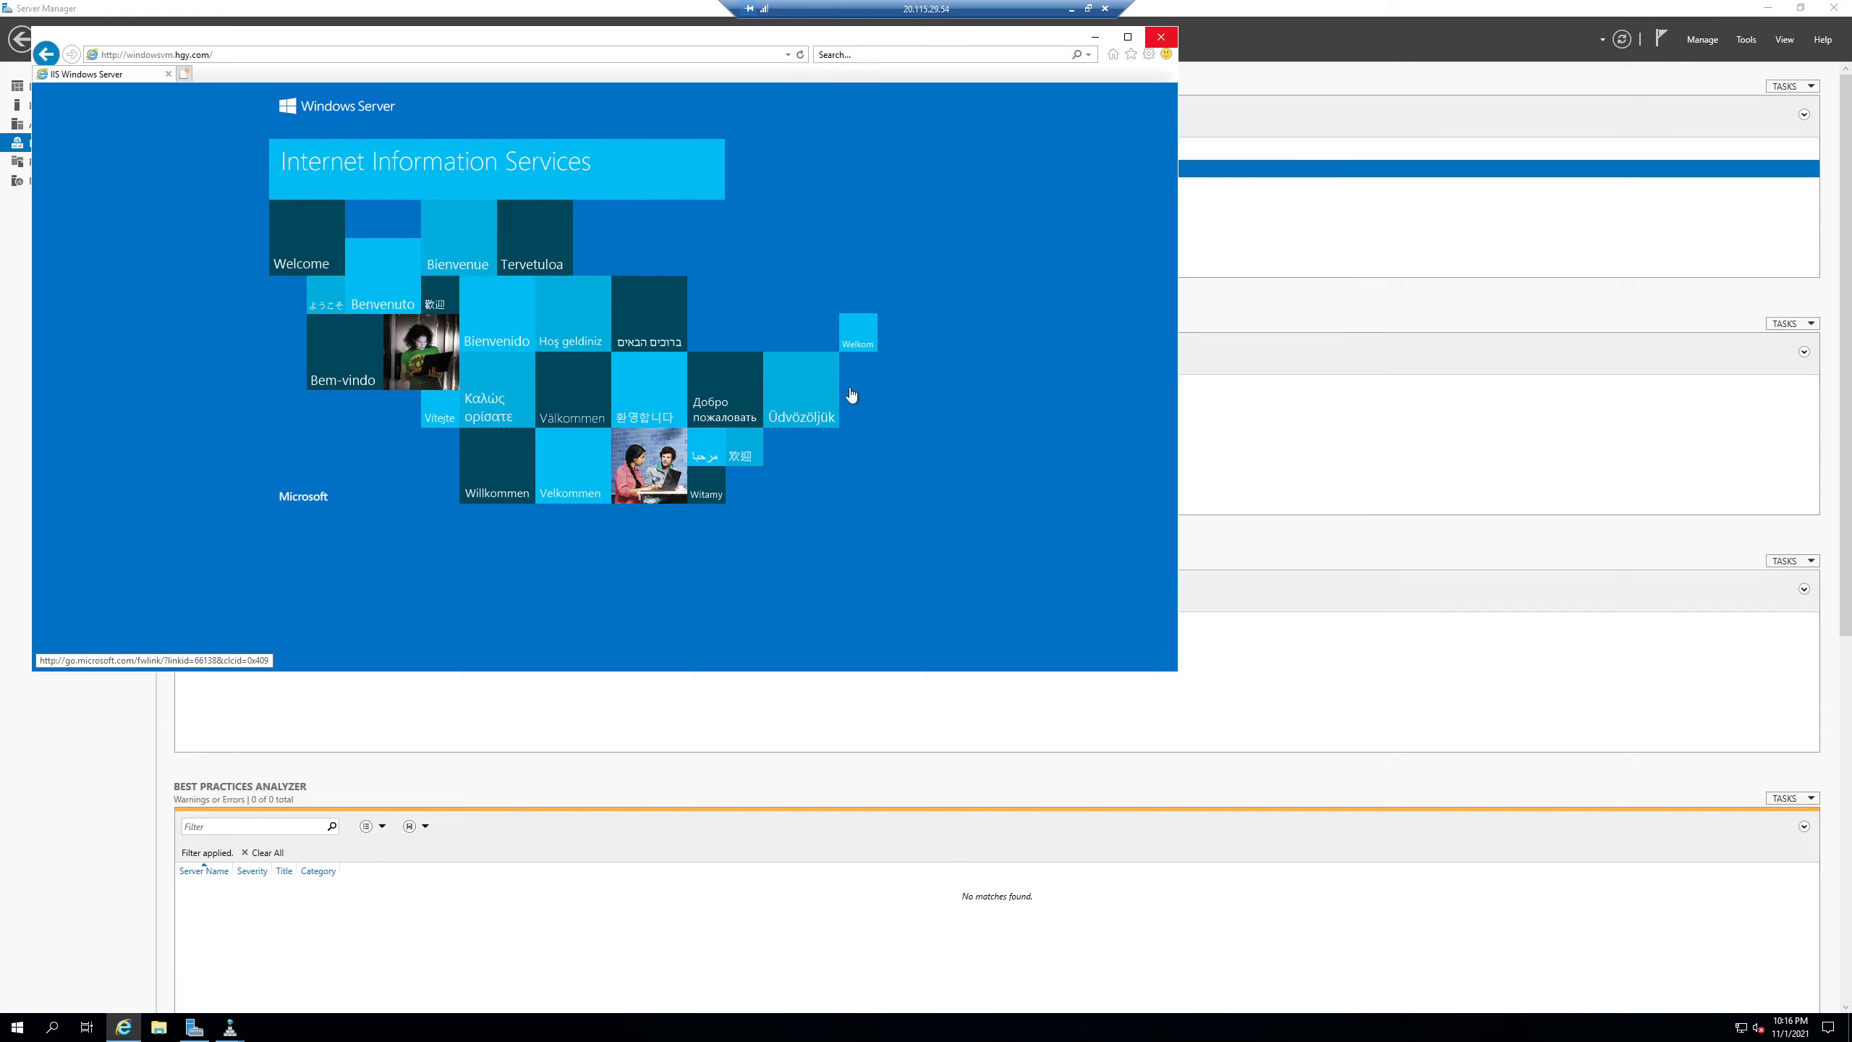
{"action": "left_click", "coordinate": [1070, 9]}
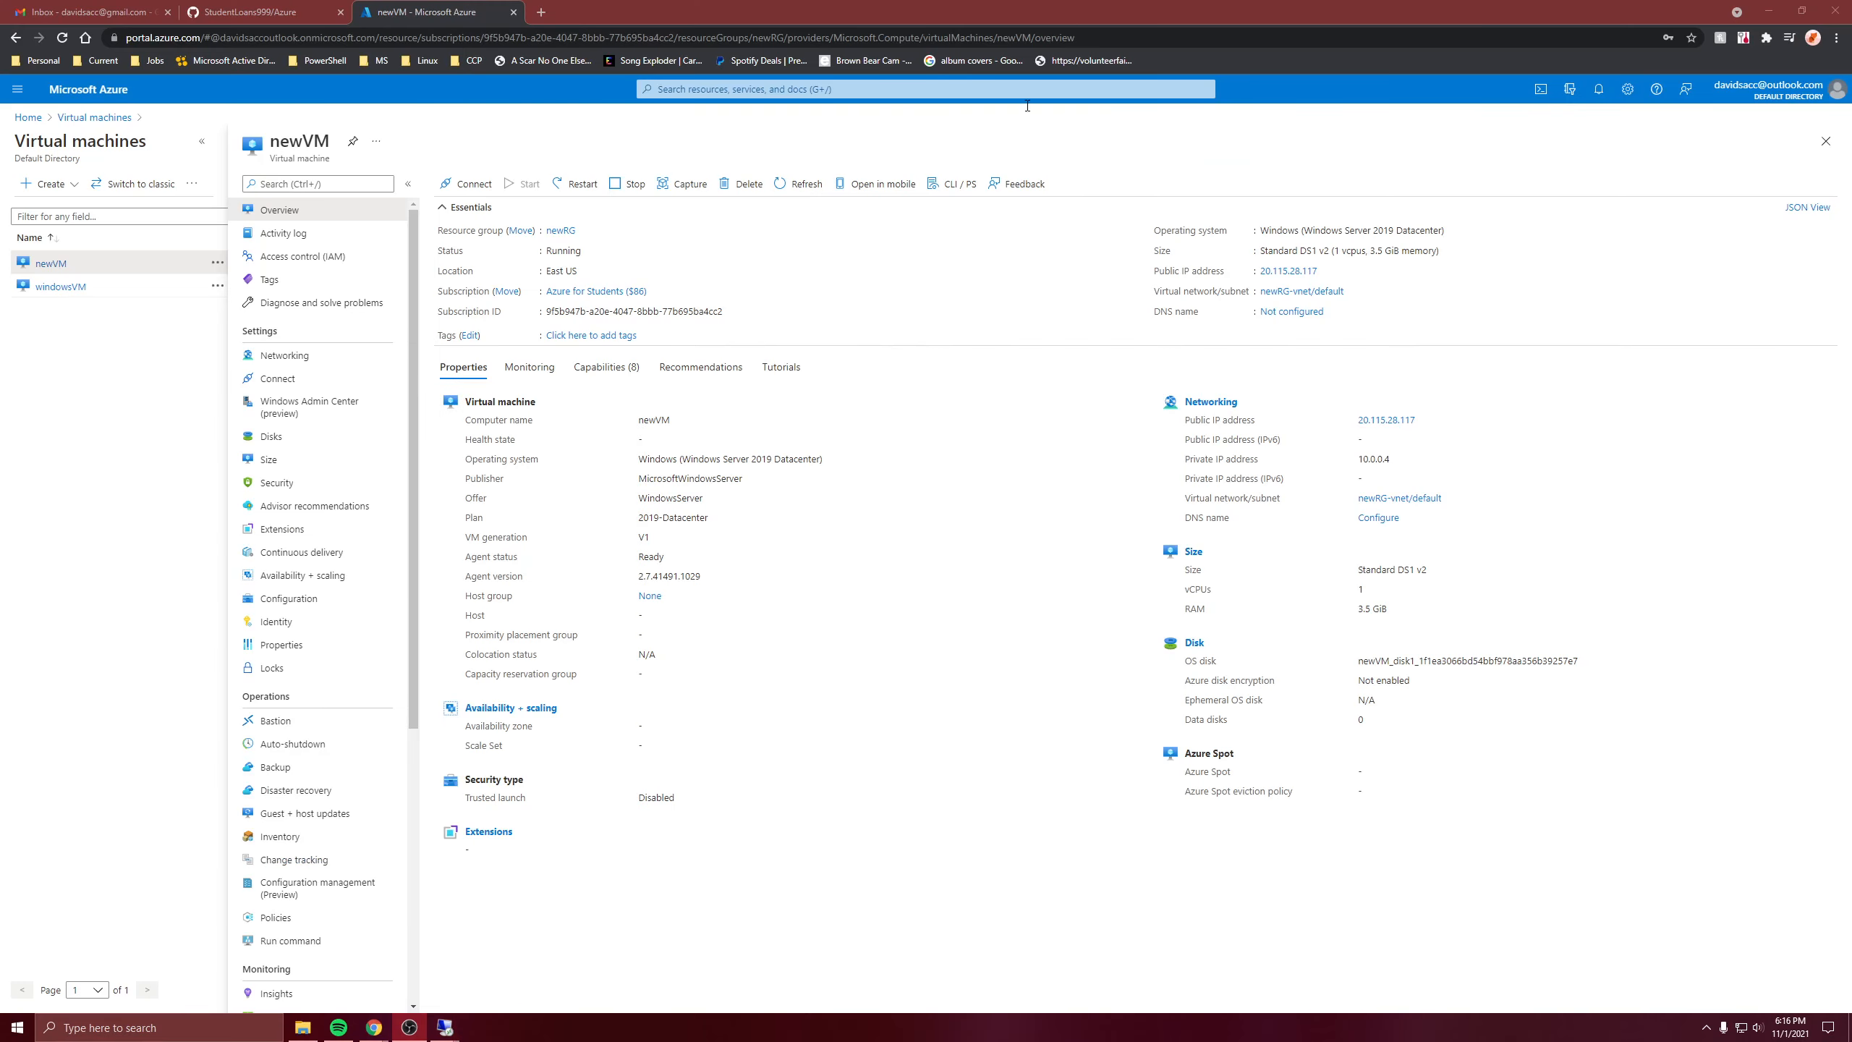